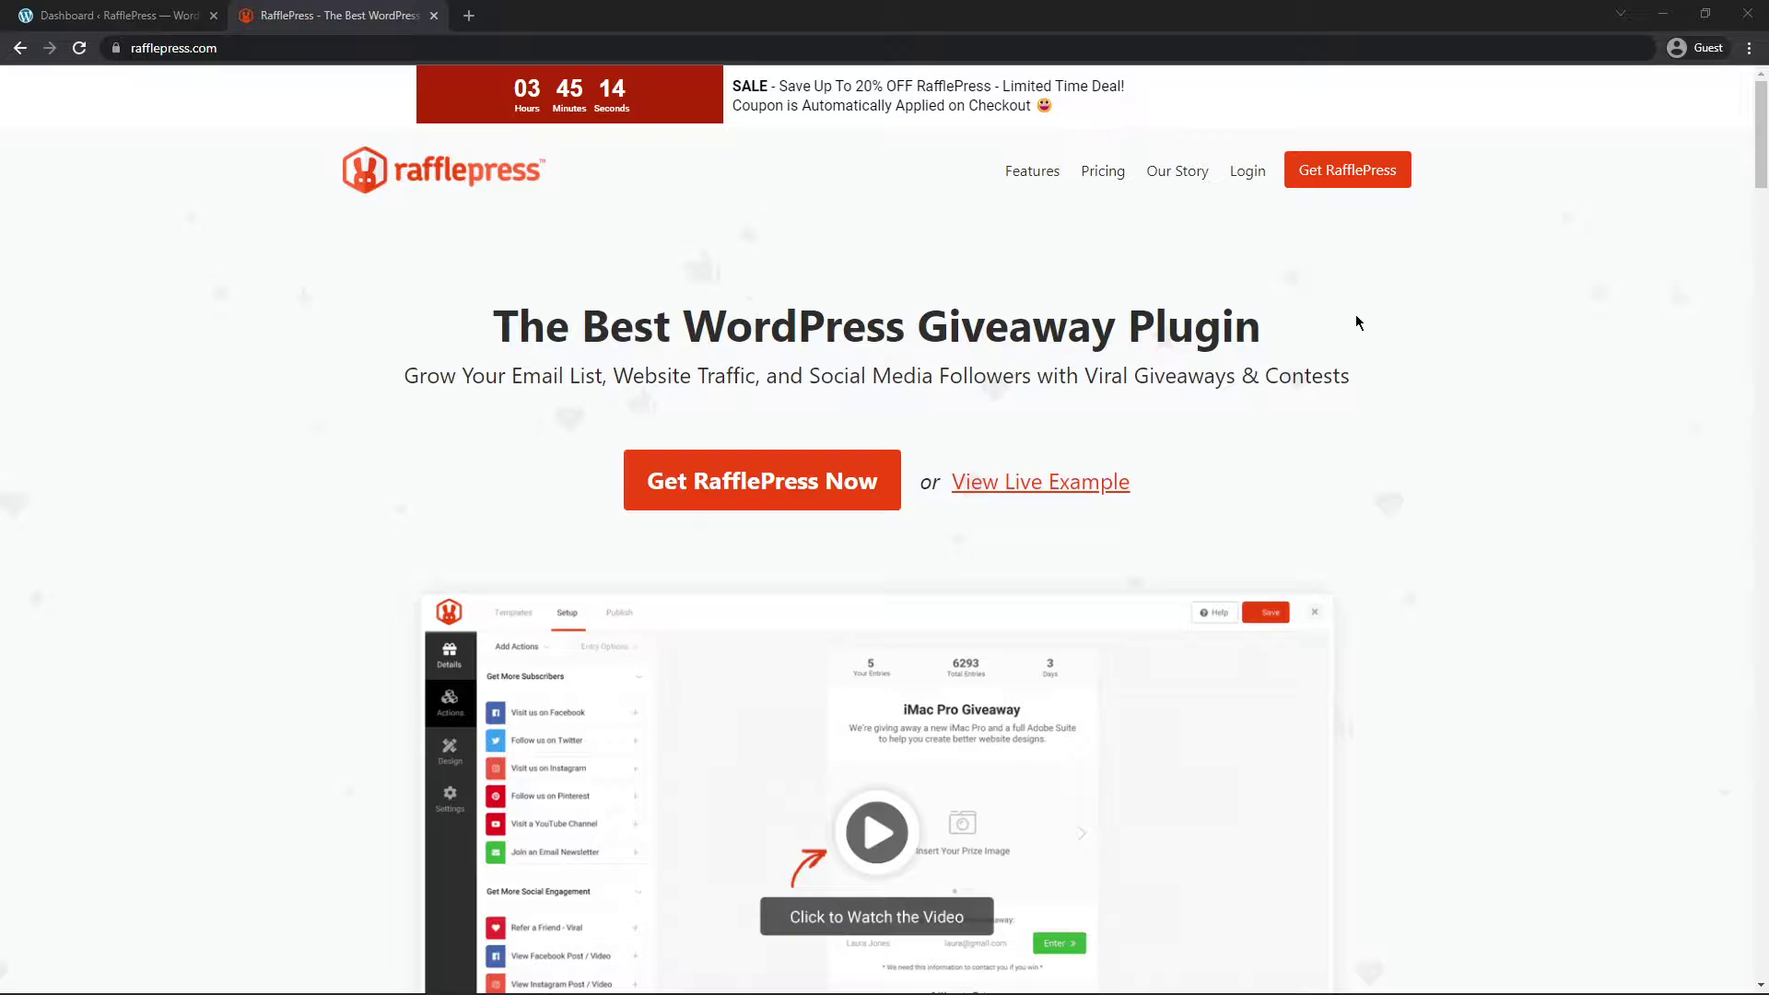
Download rafflepress-pro-1.9.0.zip from the RafflePress account's Downloads and copy the license key
{"action": "left_click", "coordinate": [1252, 179]}
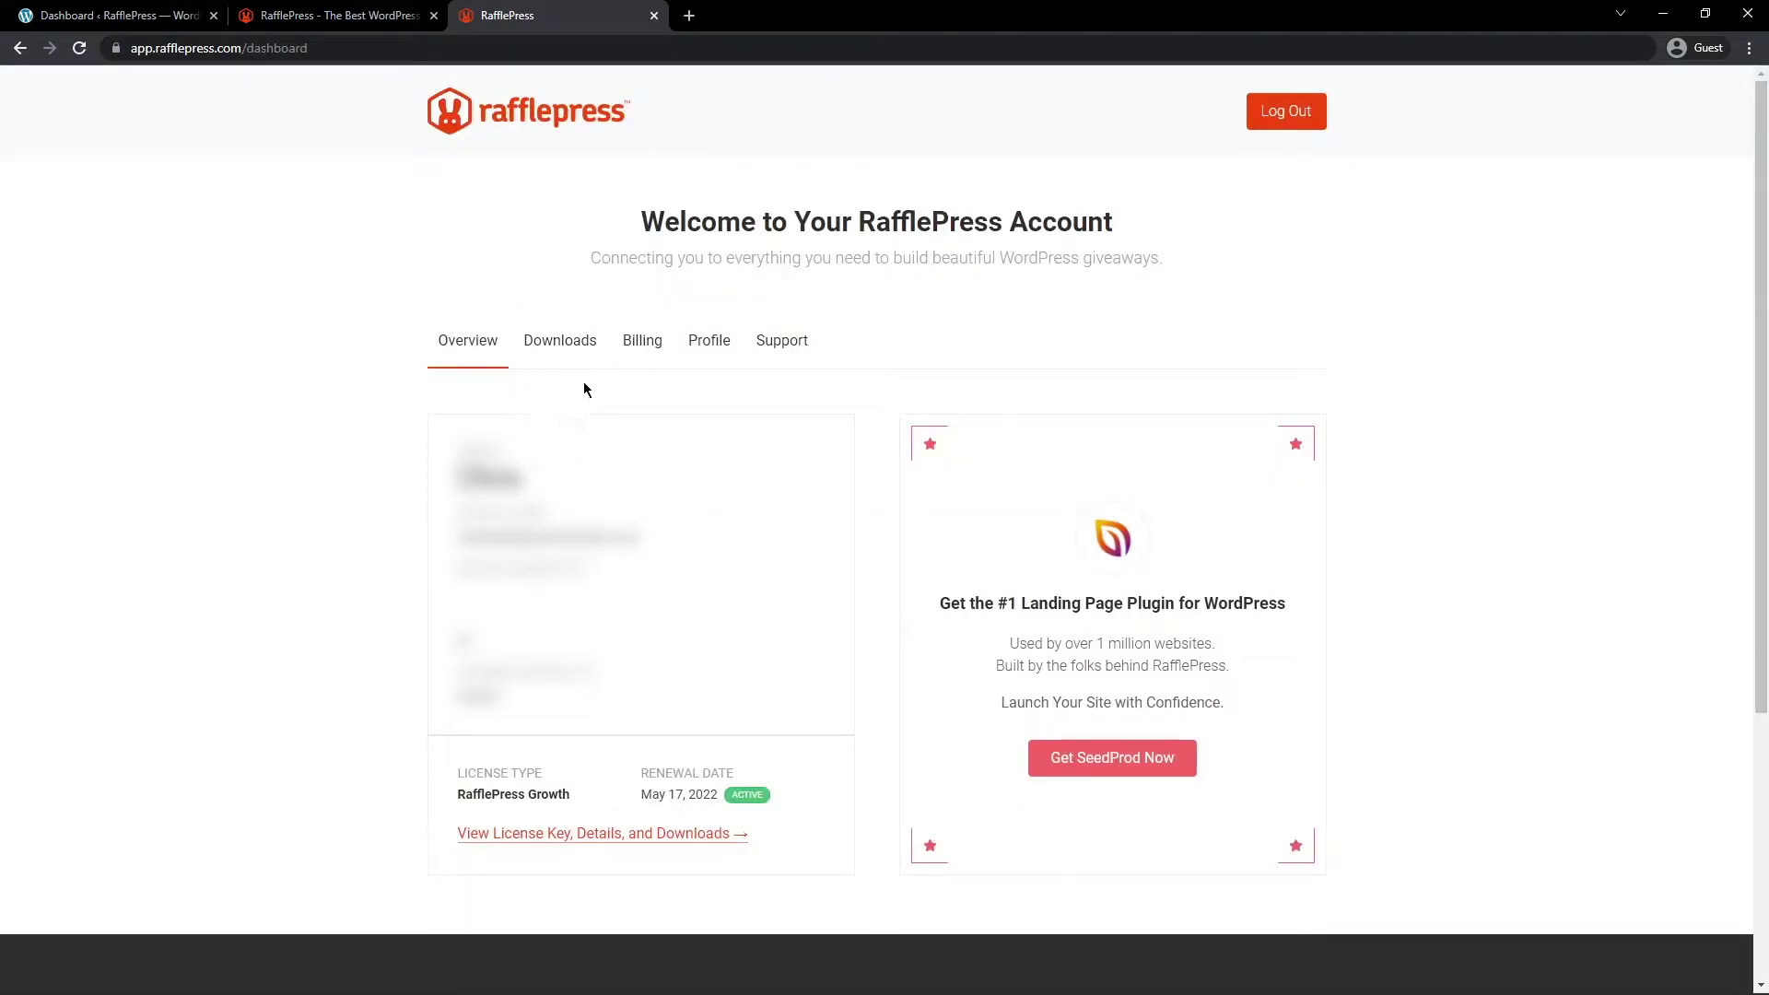
{"action": "left_click", "coordinate": [563, 343]}
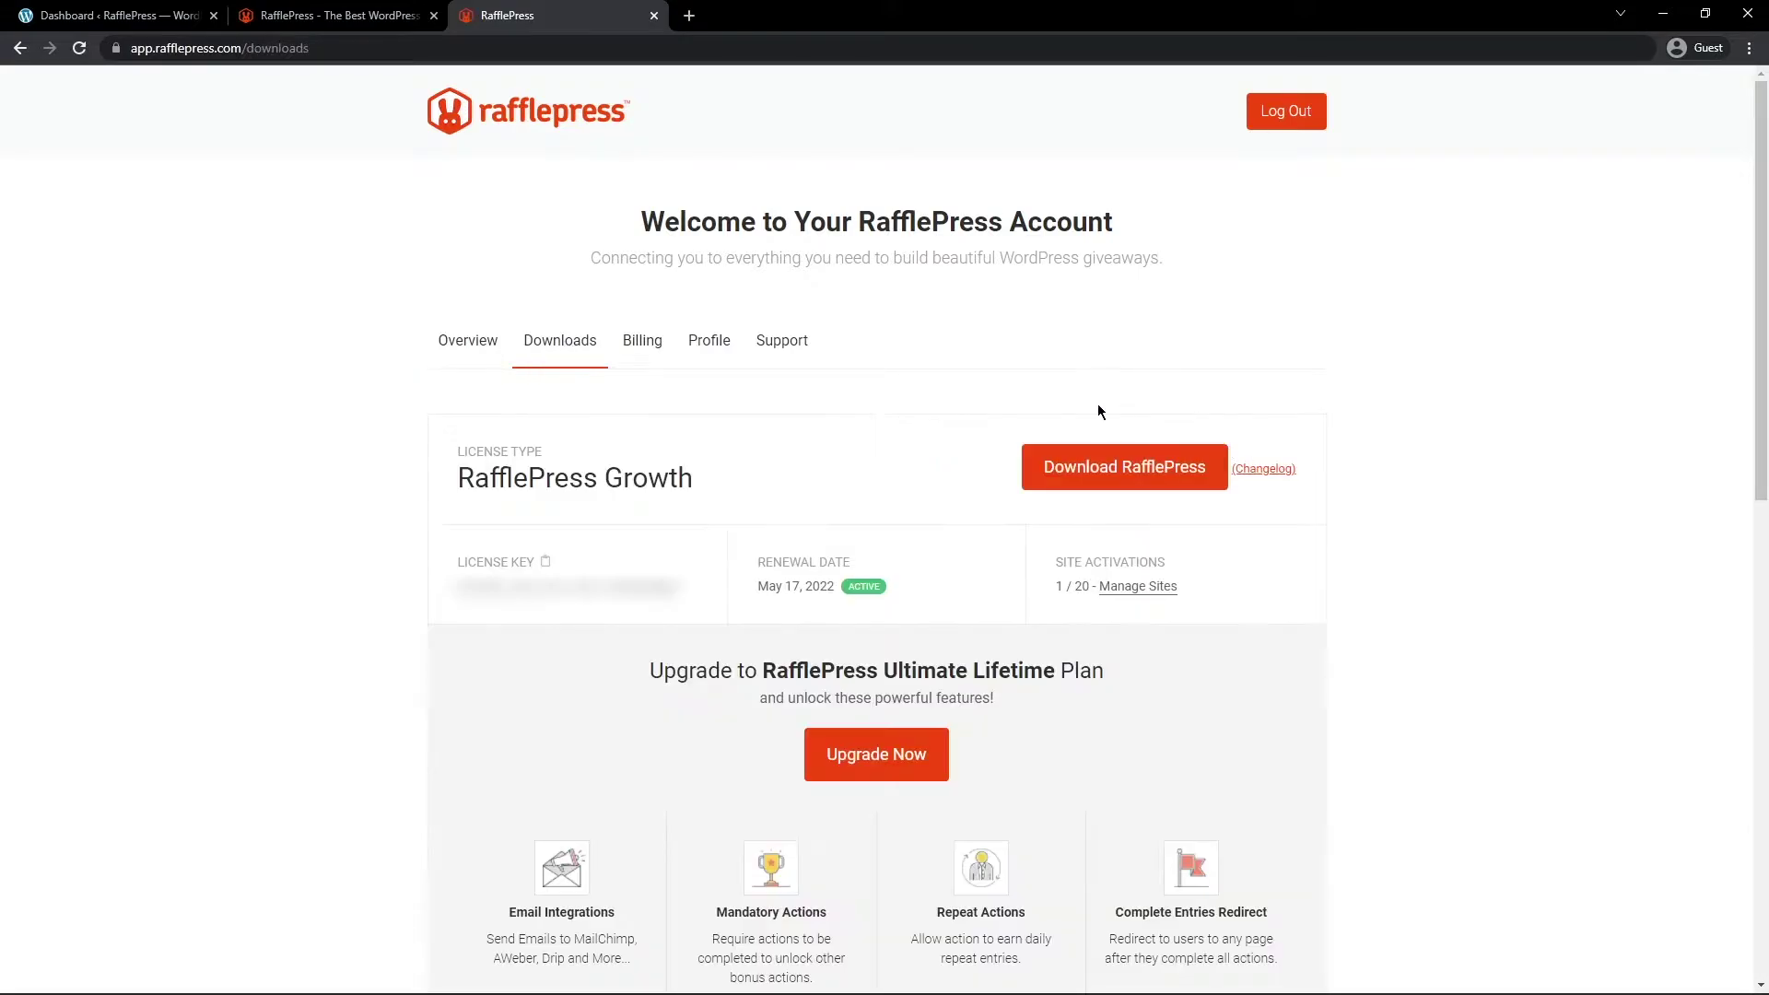
{"action": "left_click", "coordinate": [1093, 465]}
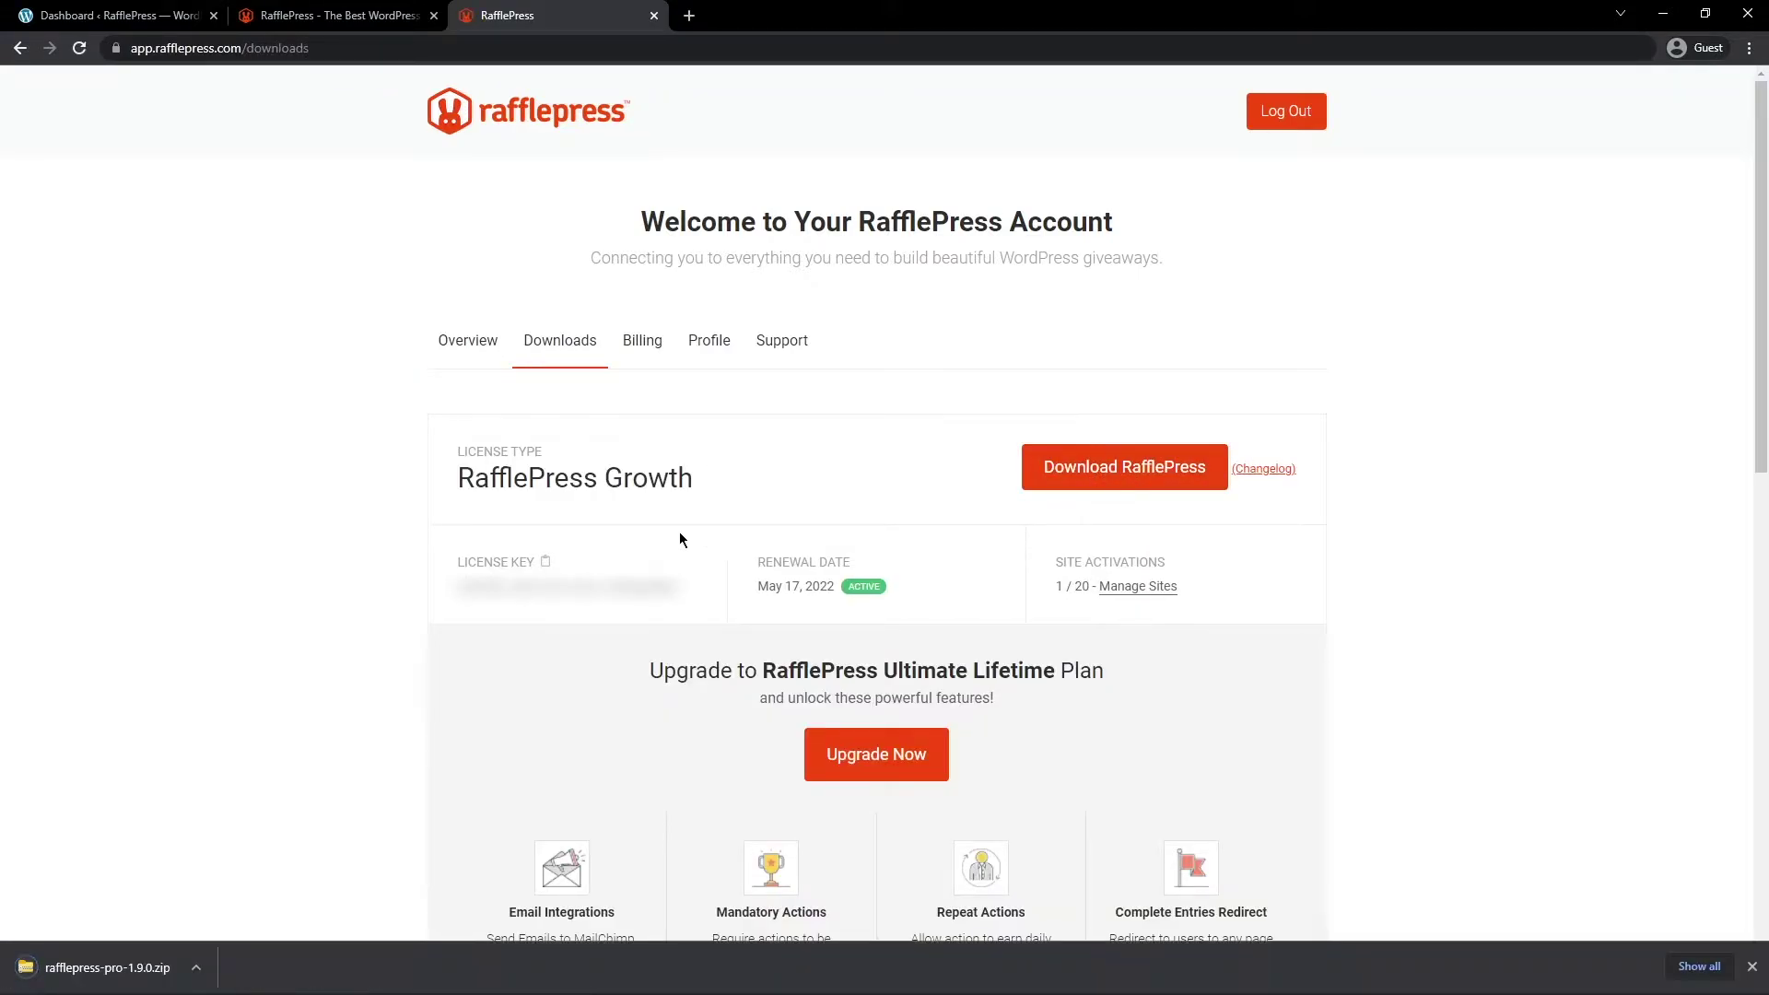
{"action": "left_click", "coordinate": [545, 562]}
Upload rafflepress-pro-1.9.0.zip through Plugins > Add New > Upload Plugin and install it
{"action": "left_click", "coordinate": [654, 16]}
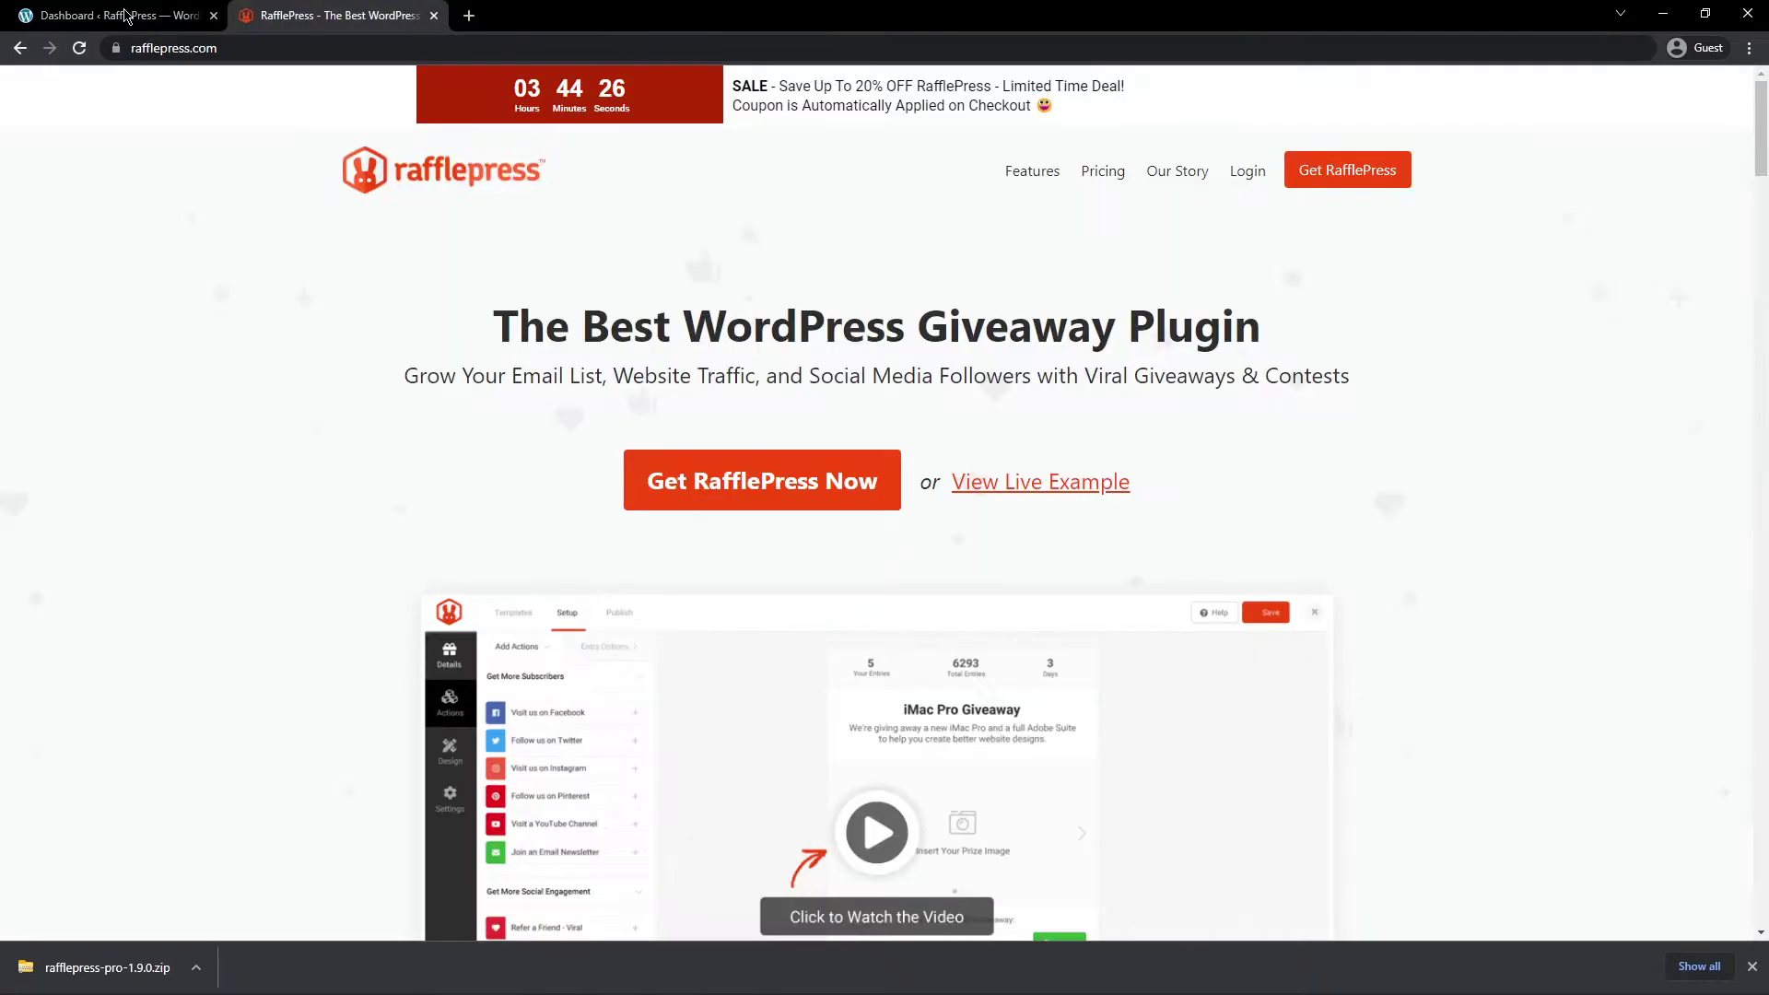
{"action": "left_click", "coordinate": [119, 16]}
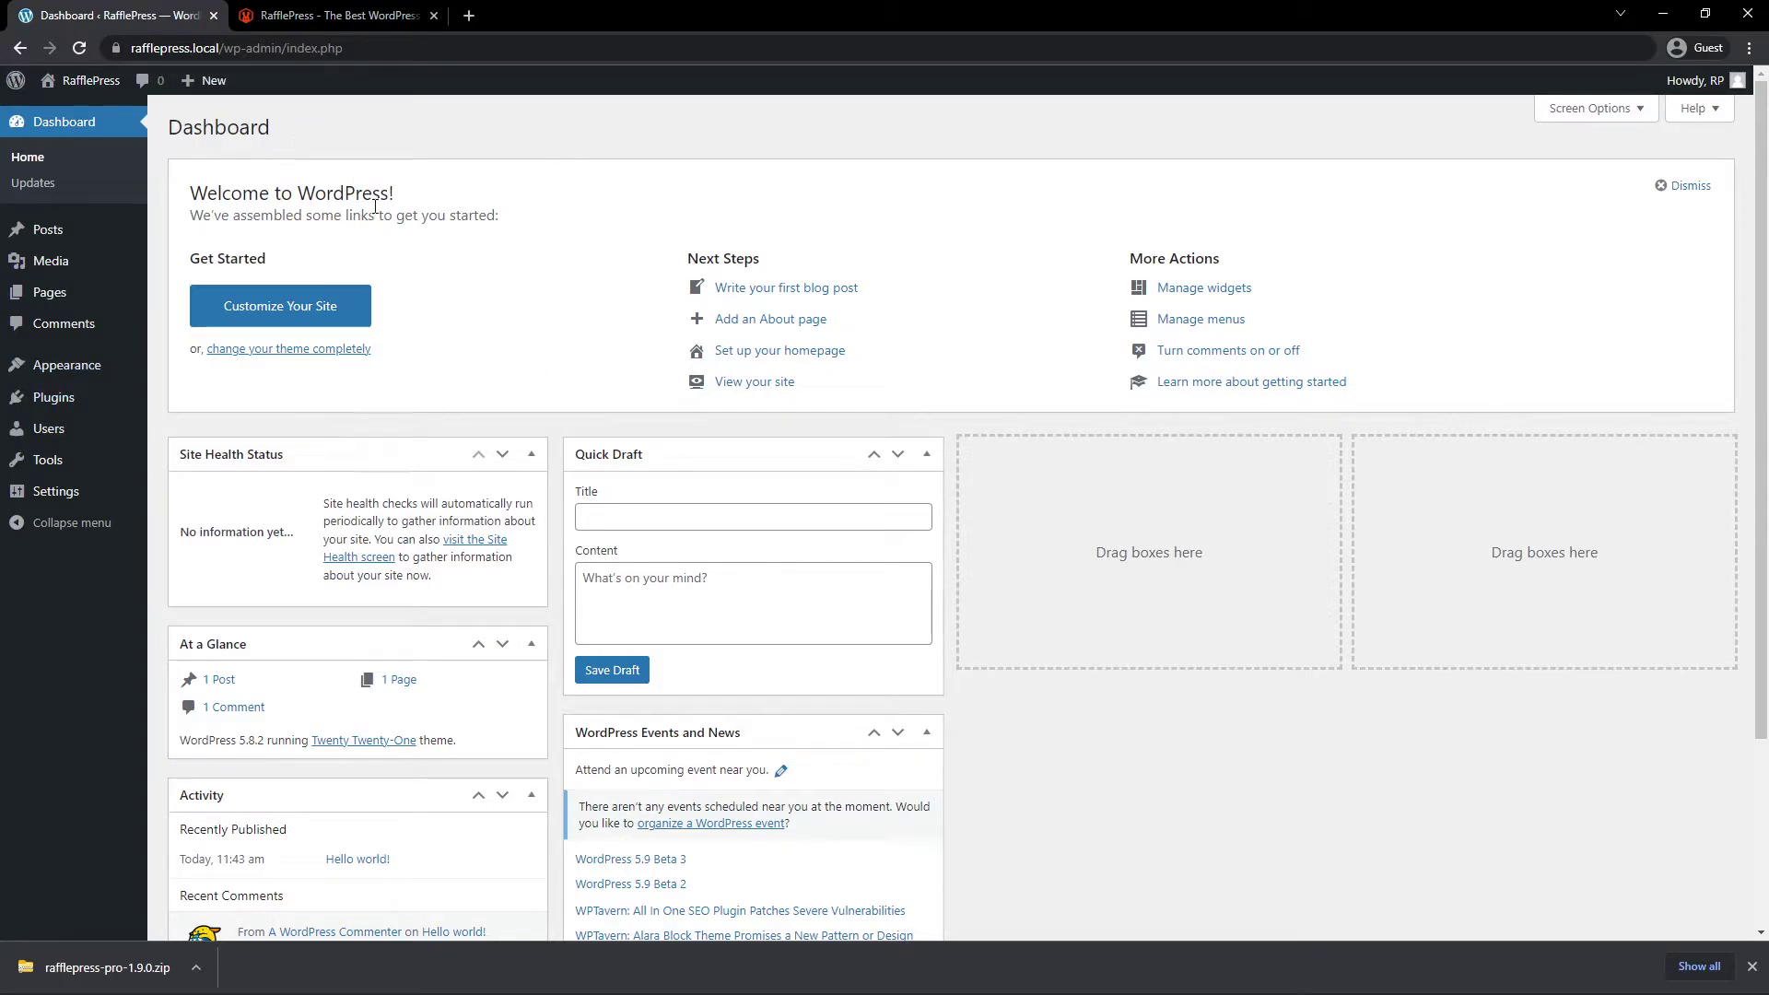
{"action": "mouse_move", "coordinate": [60, 398]}
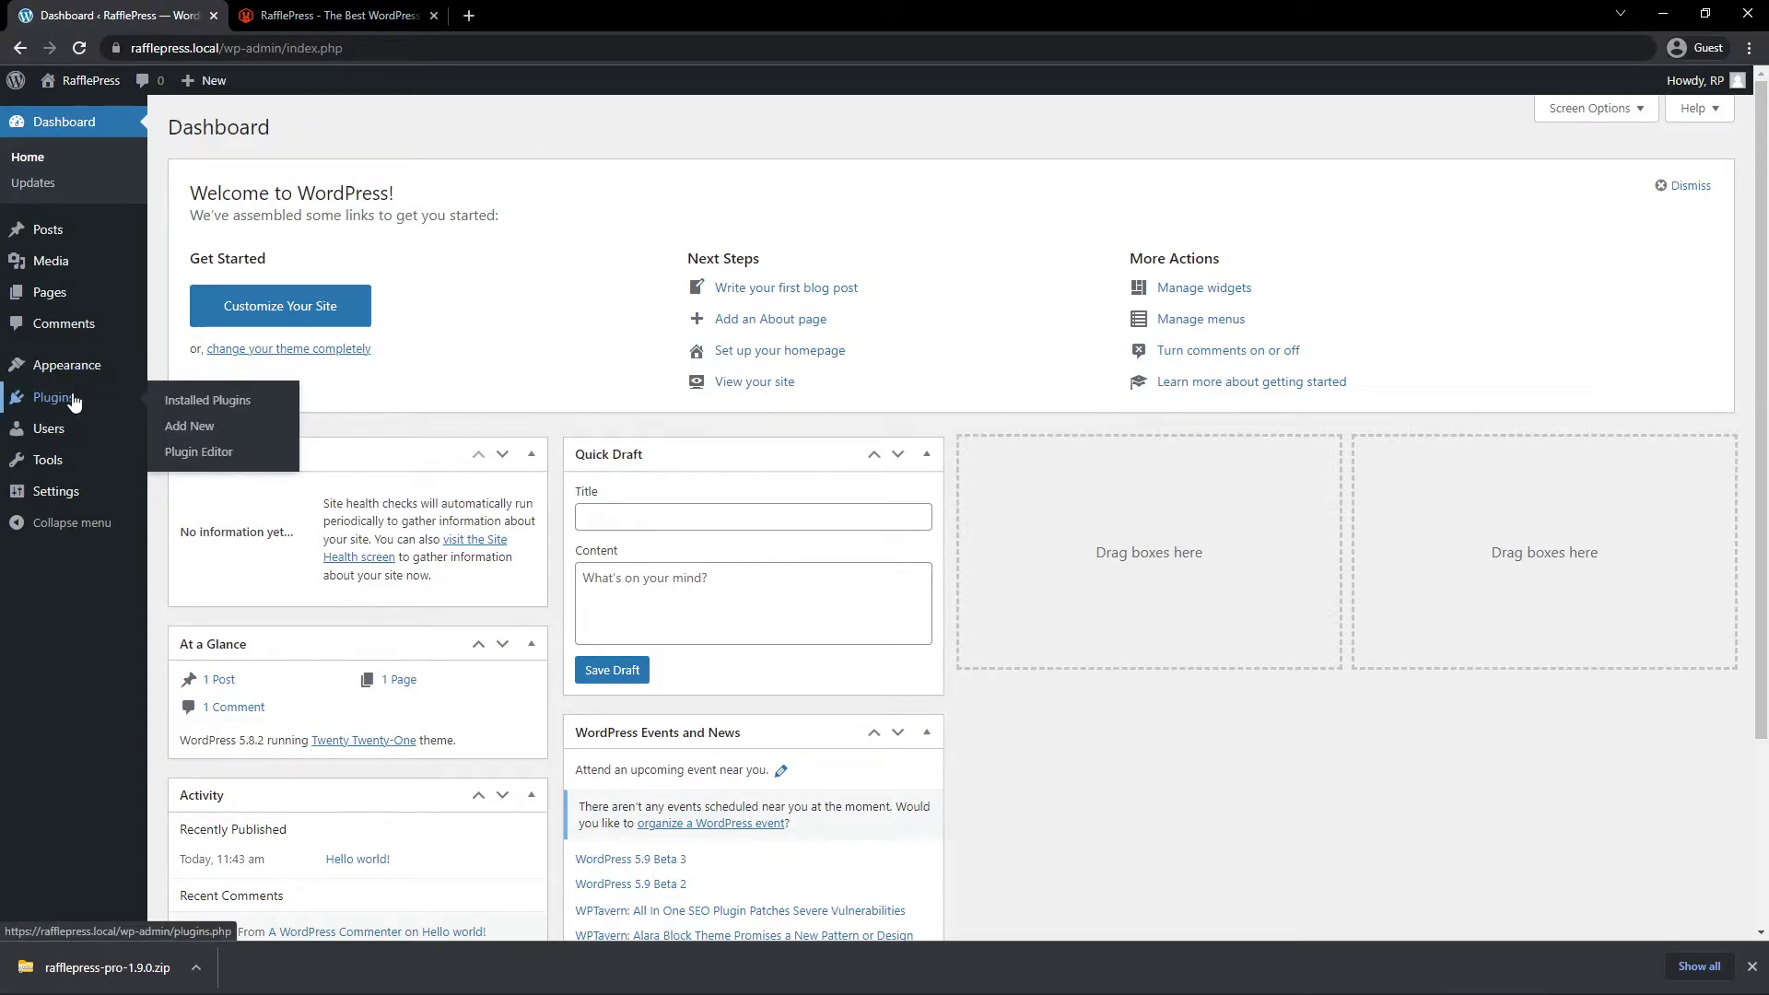
{"action": "left_click", "coordinate": [199, 429]}
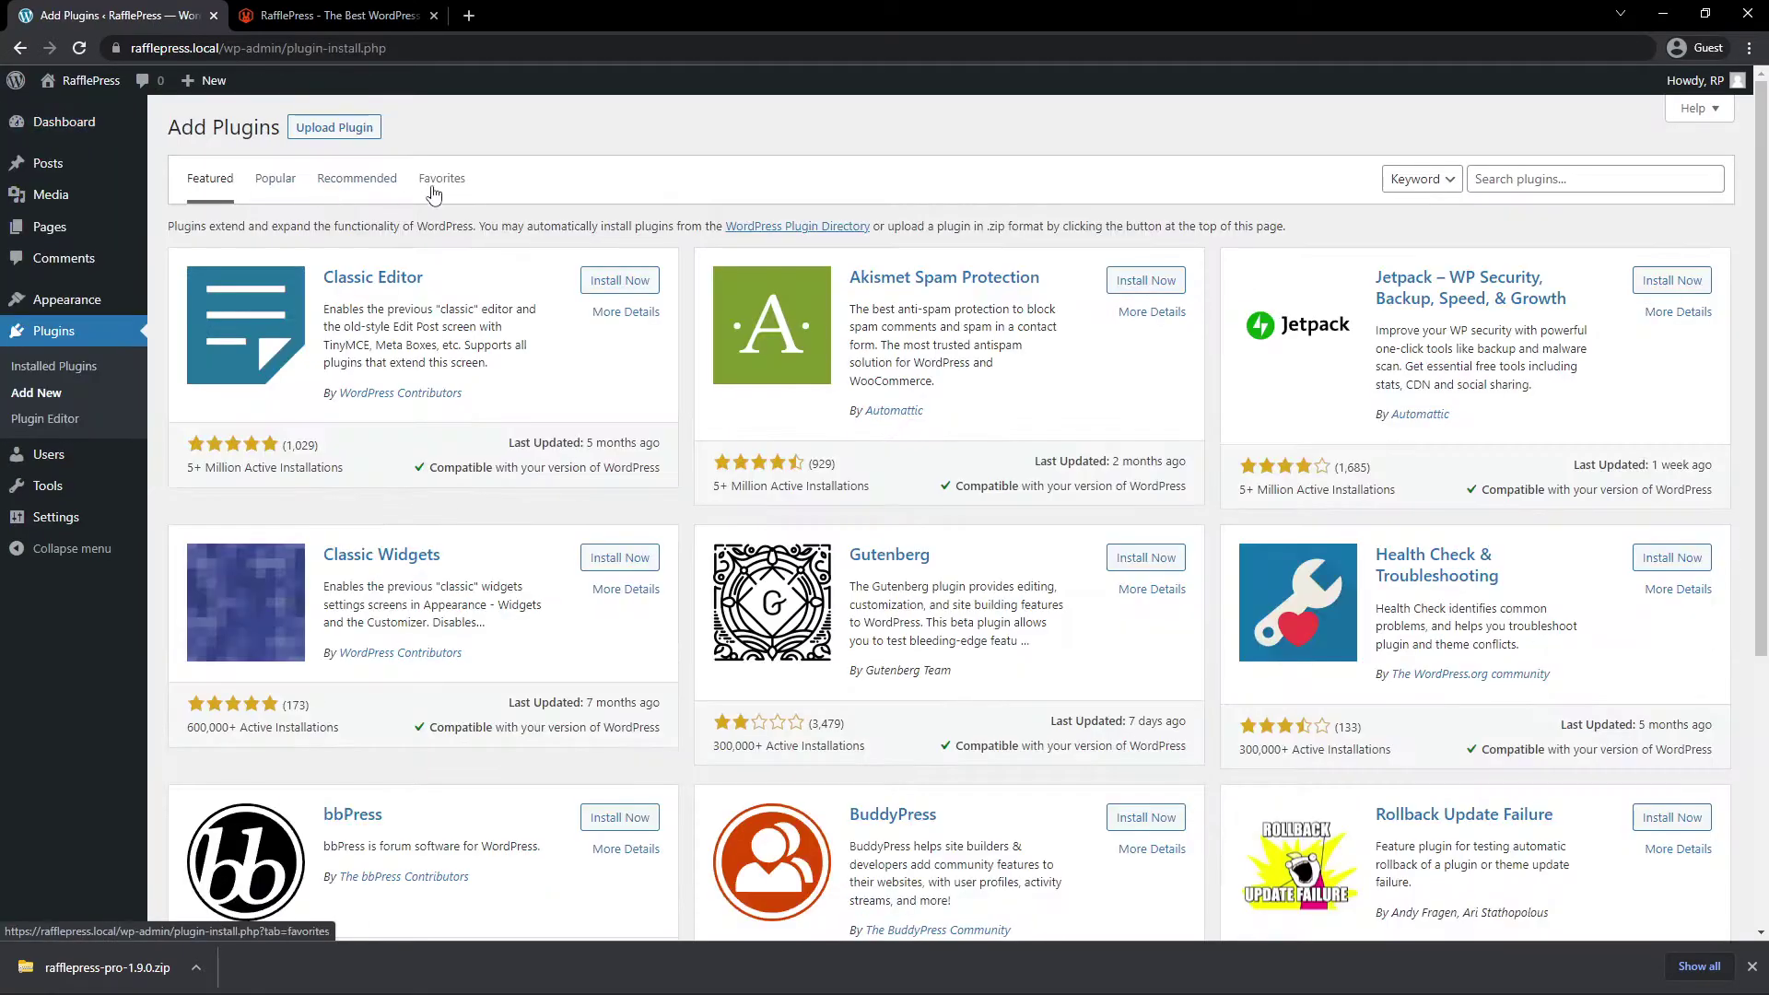
{"action": "left_click", "coordinate": [350, 130]}
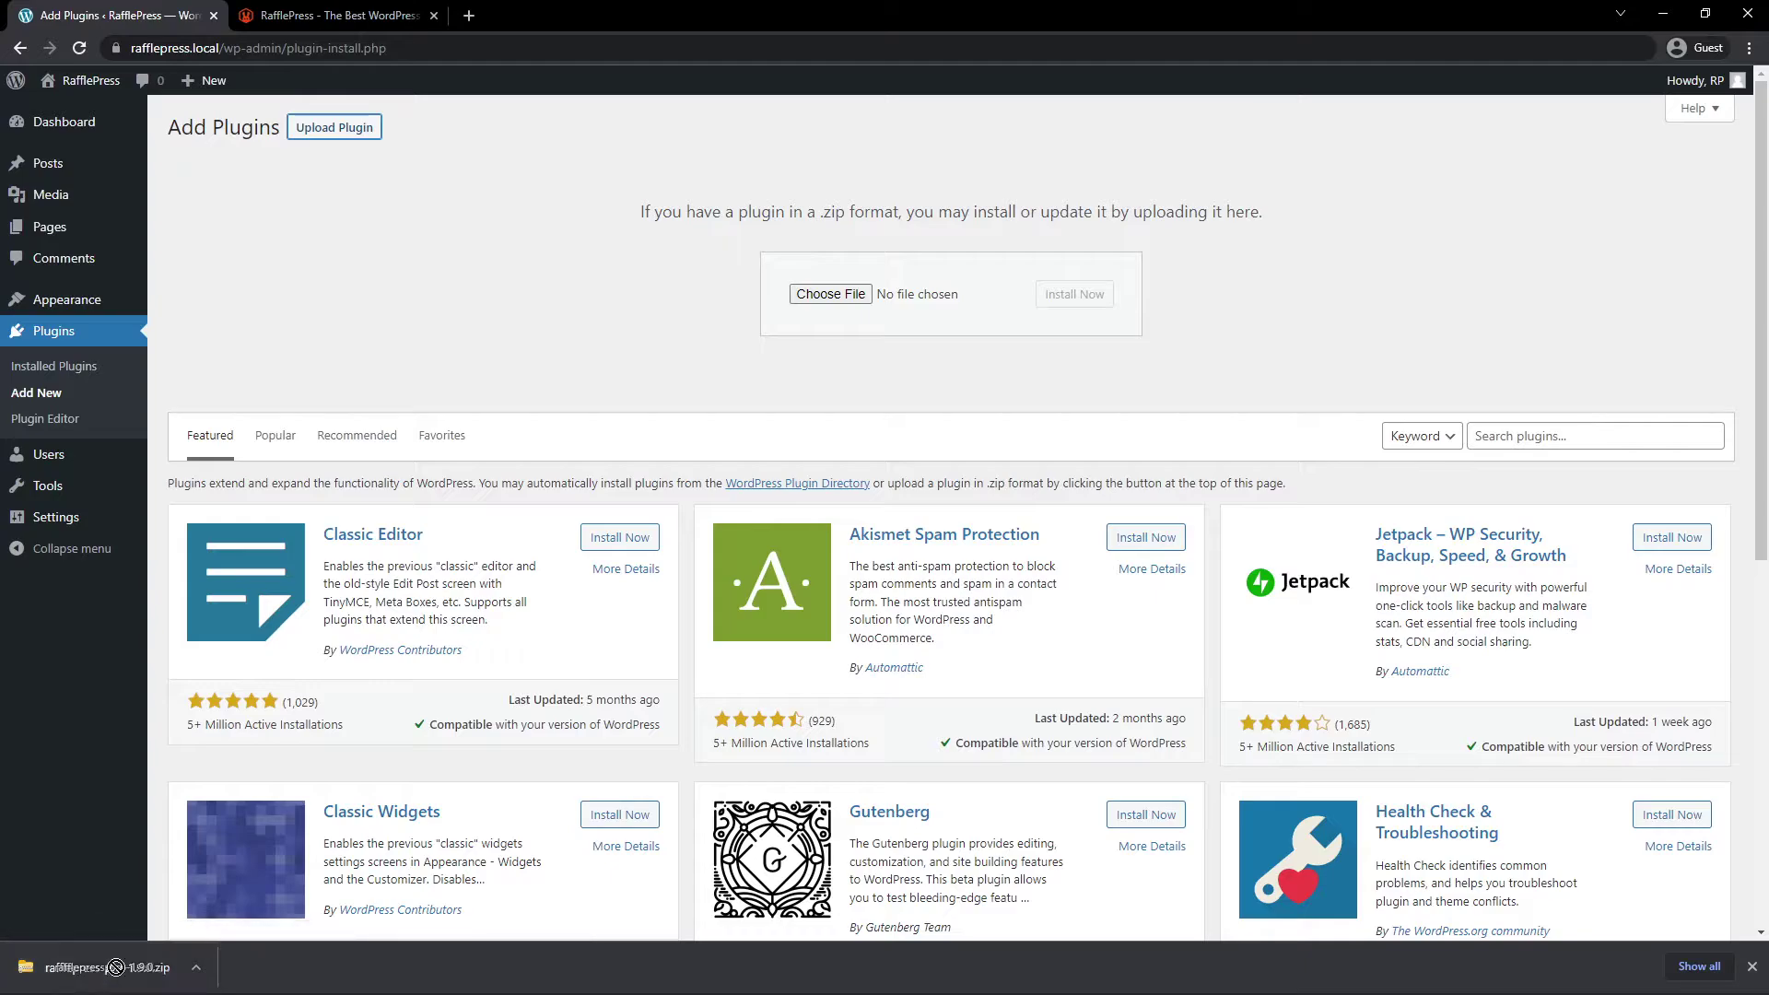
{"action": "left_click_drag", "start_coordinate": [92, 968], "coordinate": [839, 297]}
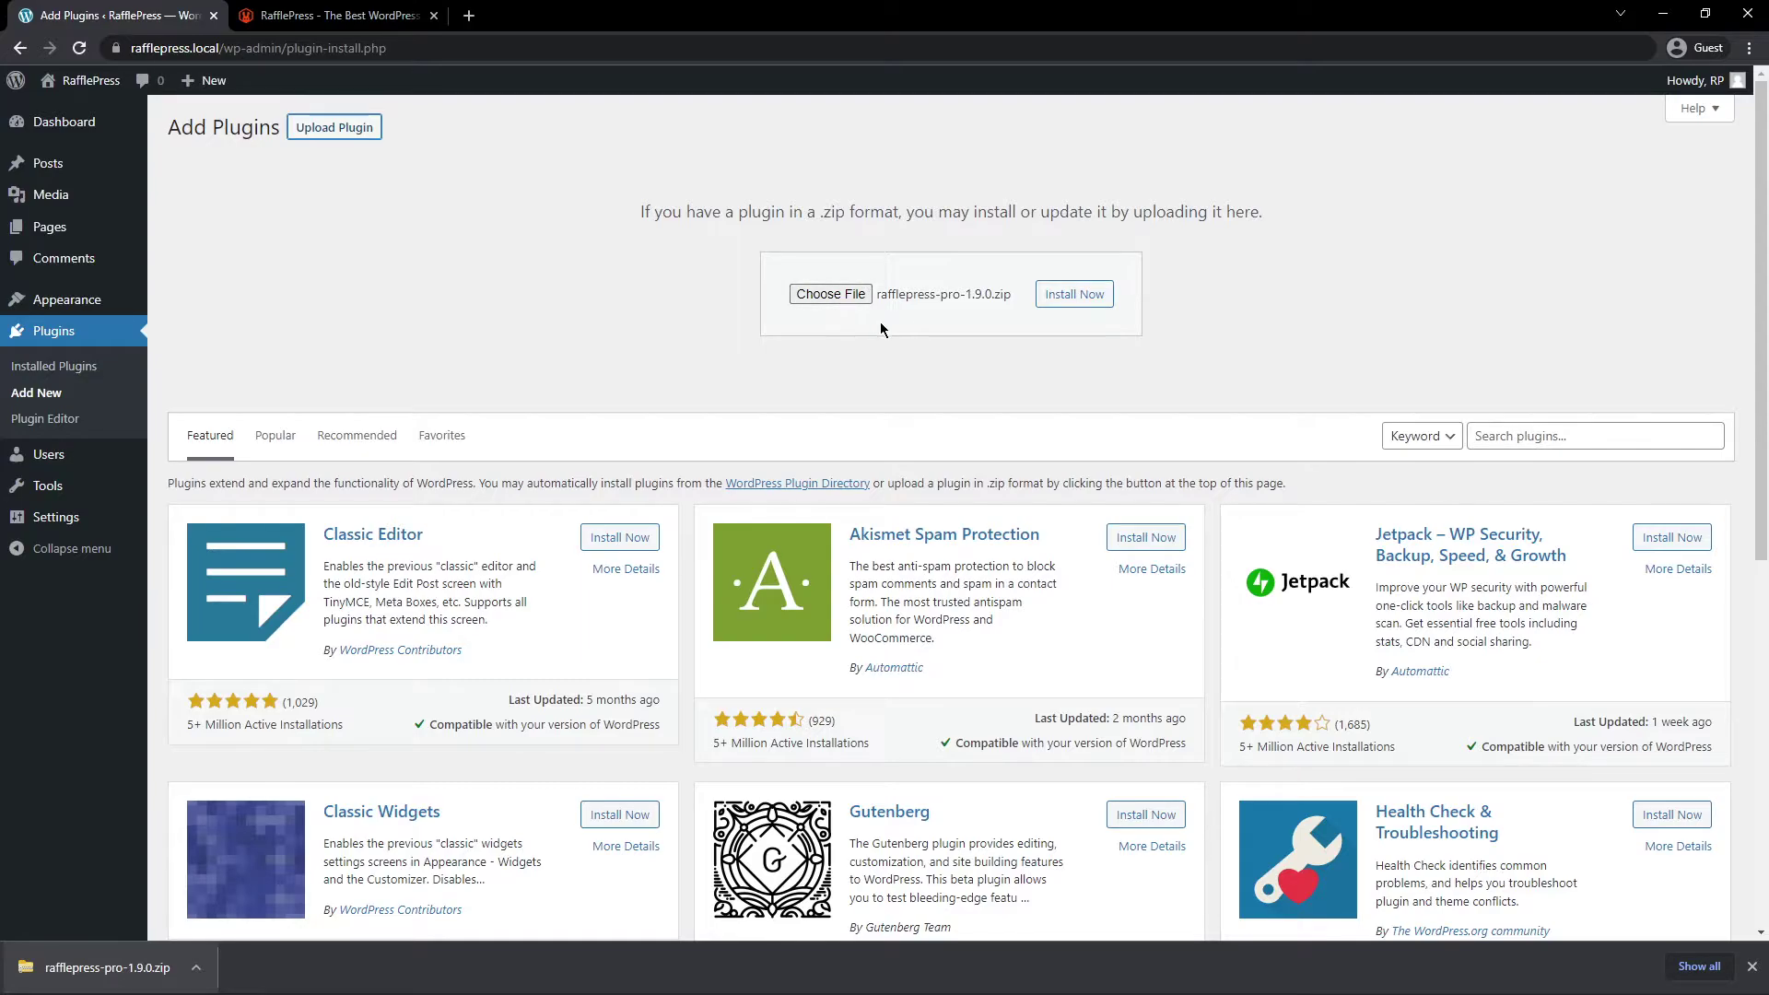
{"action": "left_click", "coordinate": [1085, 297]}
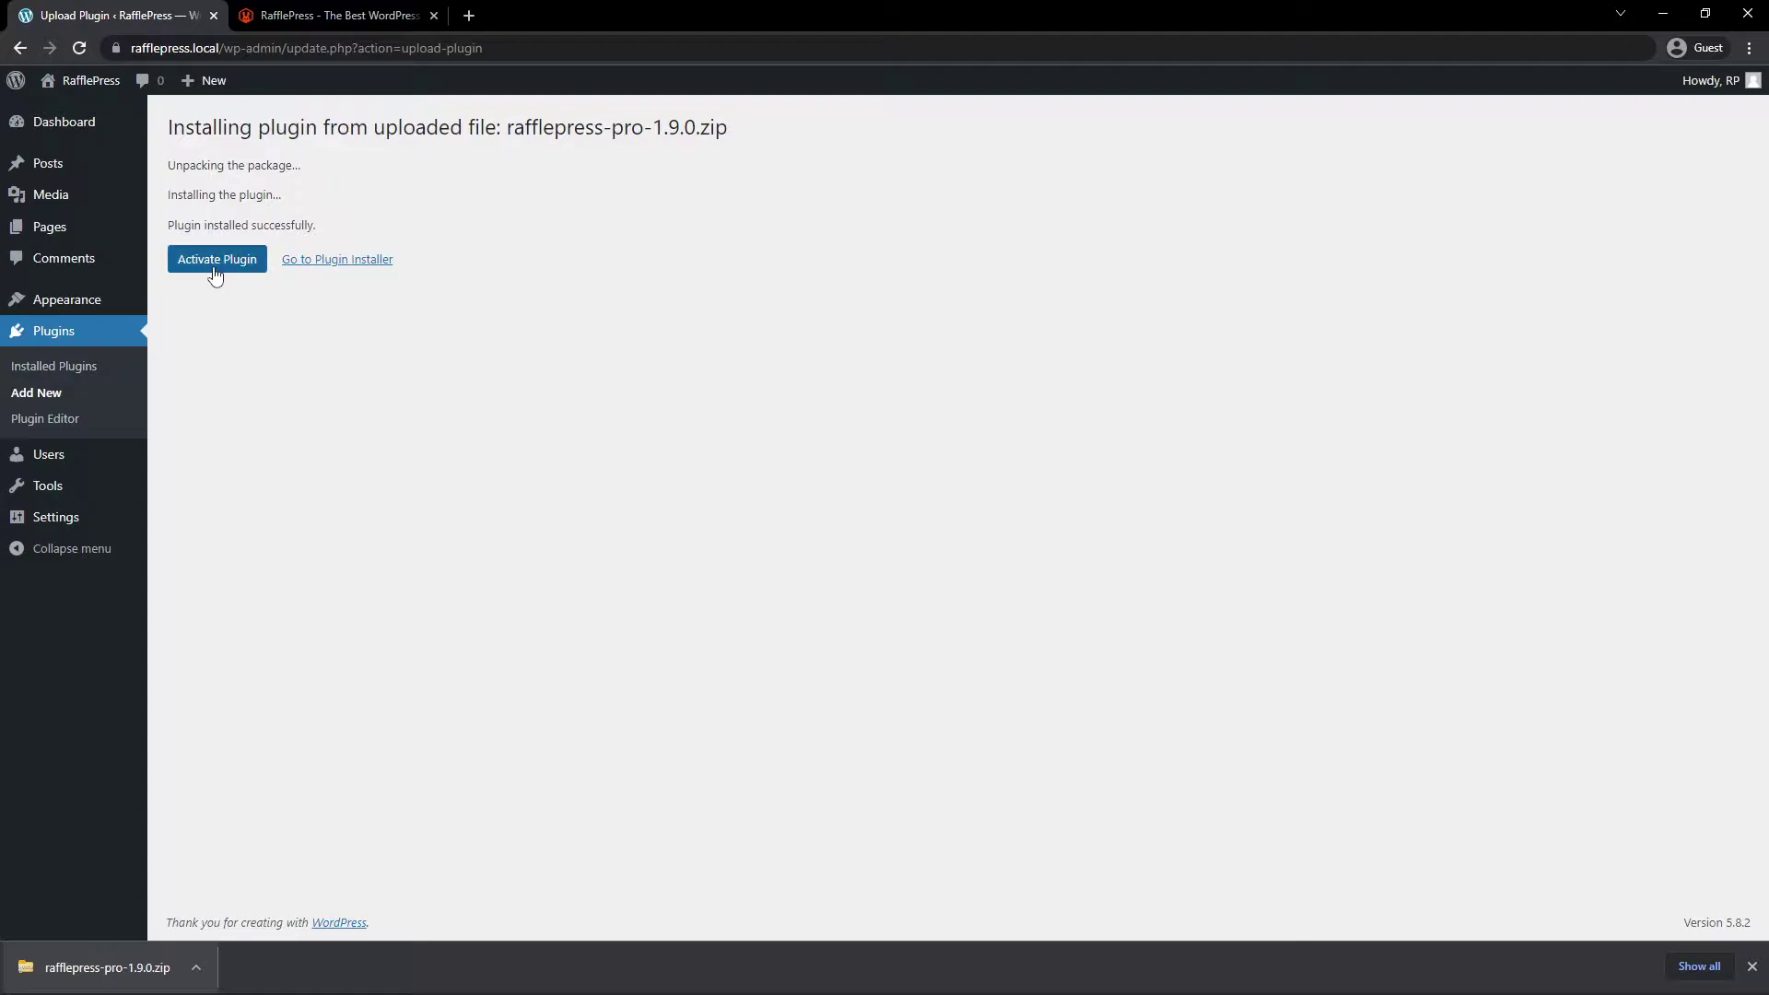
Activate RafflePress Pro, then paste the copied license key and verify it
{"action": "left_click", "coordinate": [215, 263]}
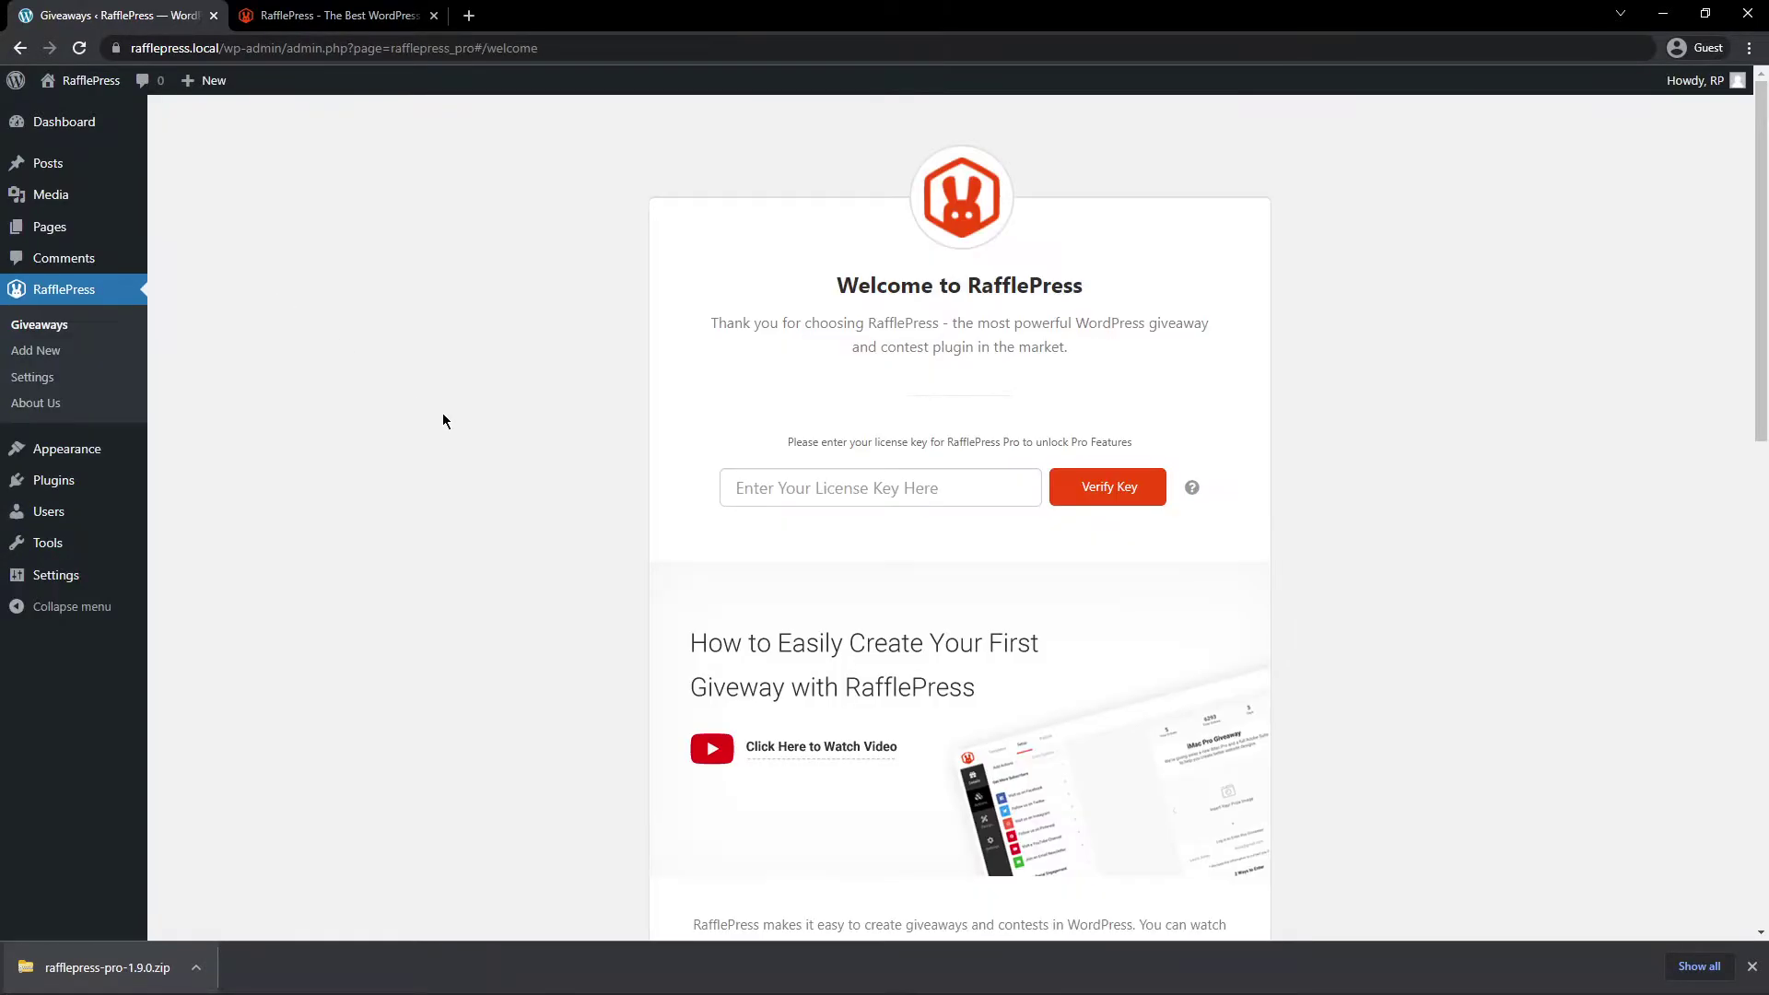
{"action": "right_click", "coordinate": [873, 487]}
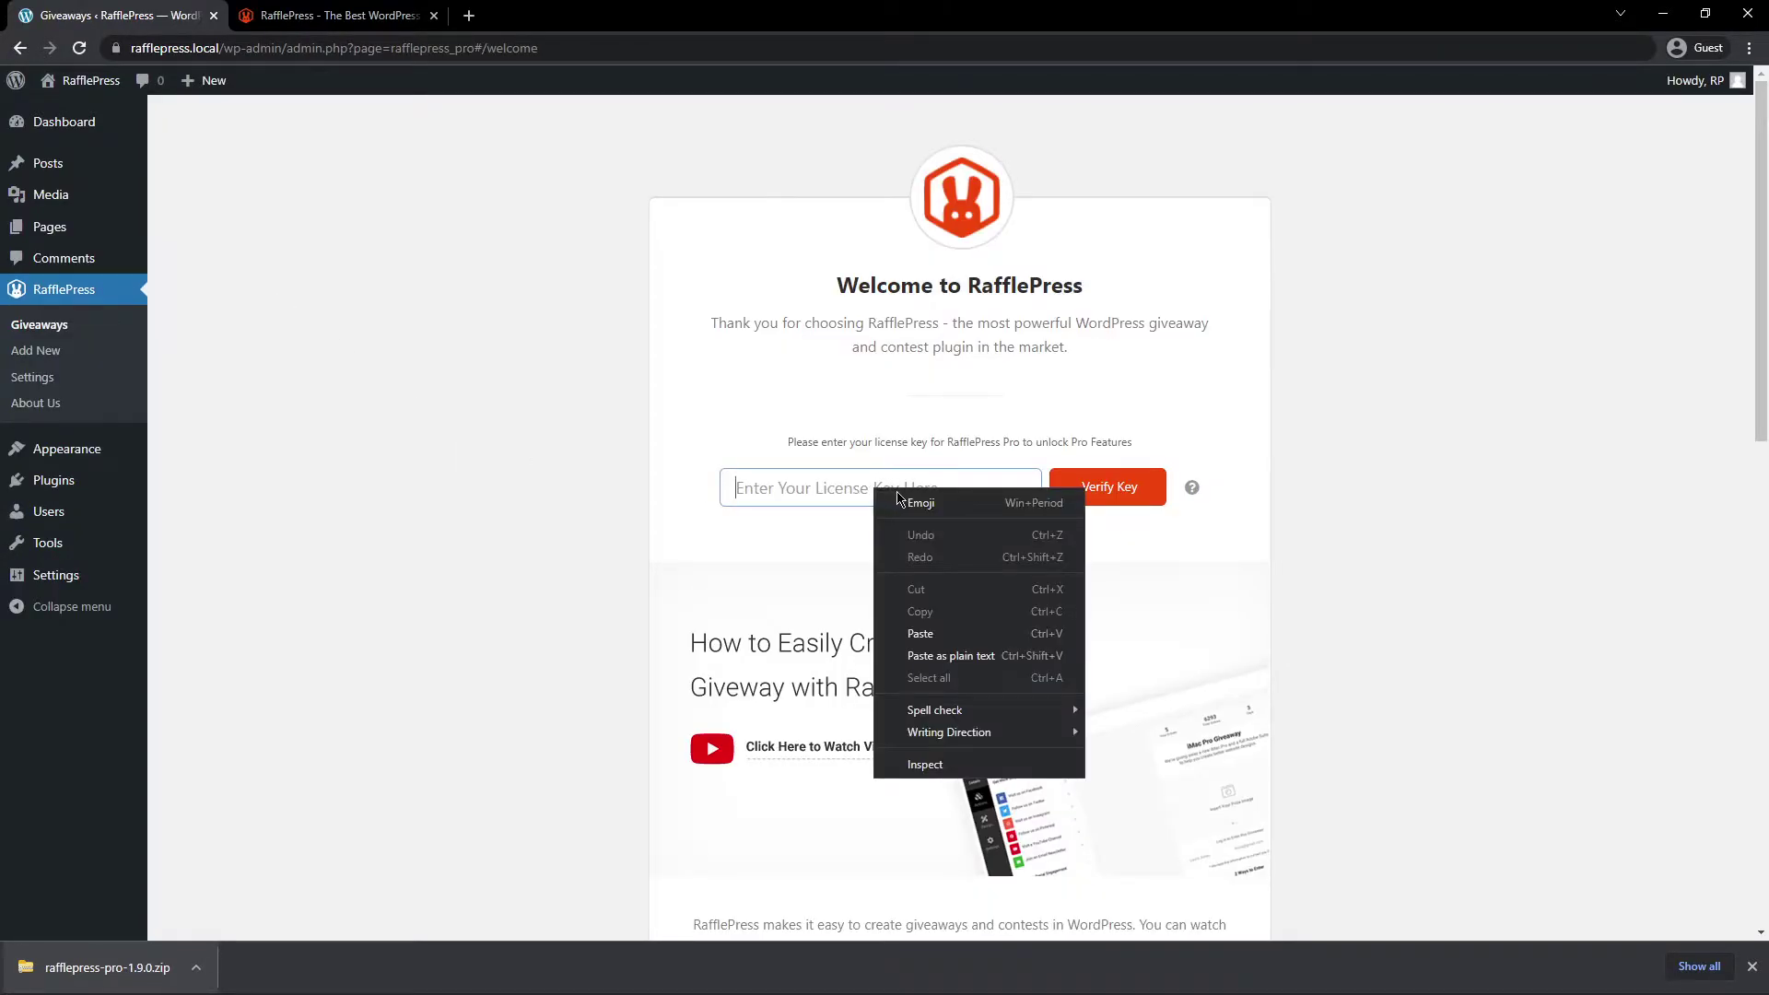
{"action": "left_click", "coordinate": [991, 655]}
{"action": "left_click", "coordinate": [1118, 487]}
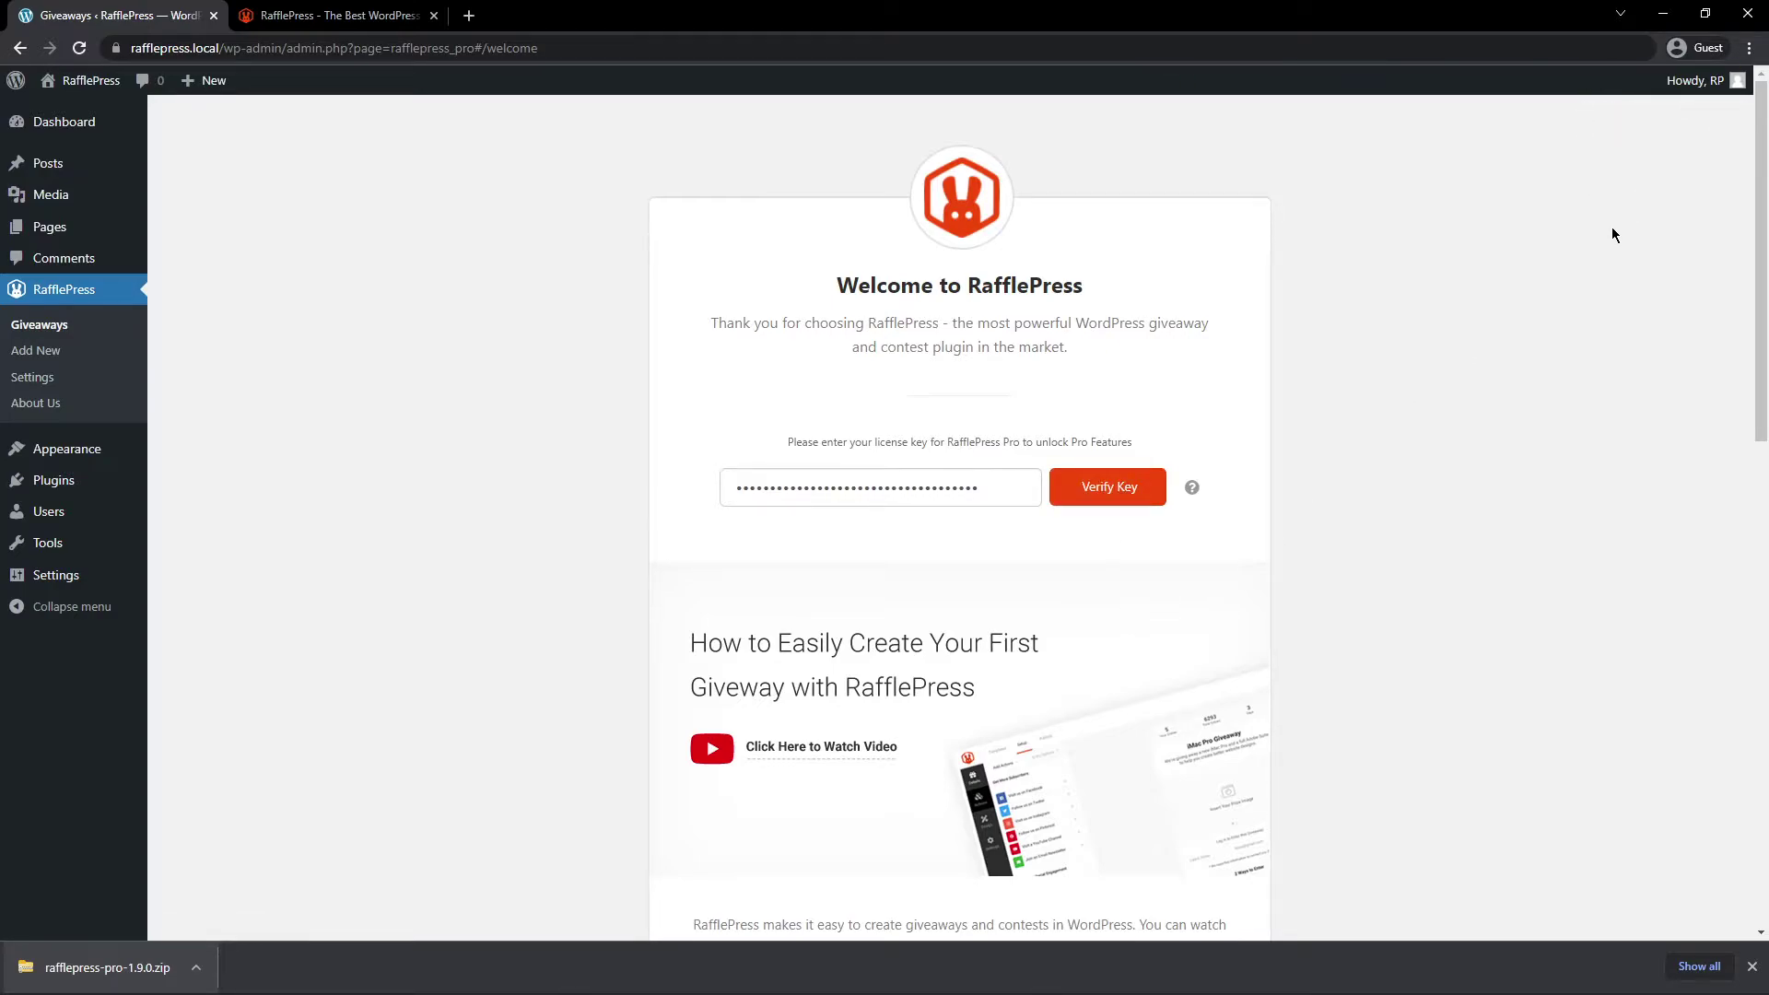
{"action": "left_click", "coordinate": [1752, 967]}
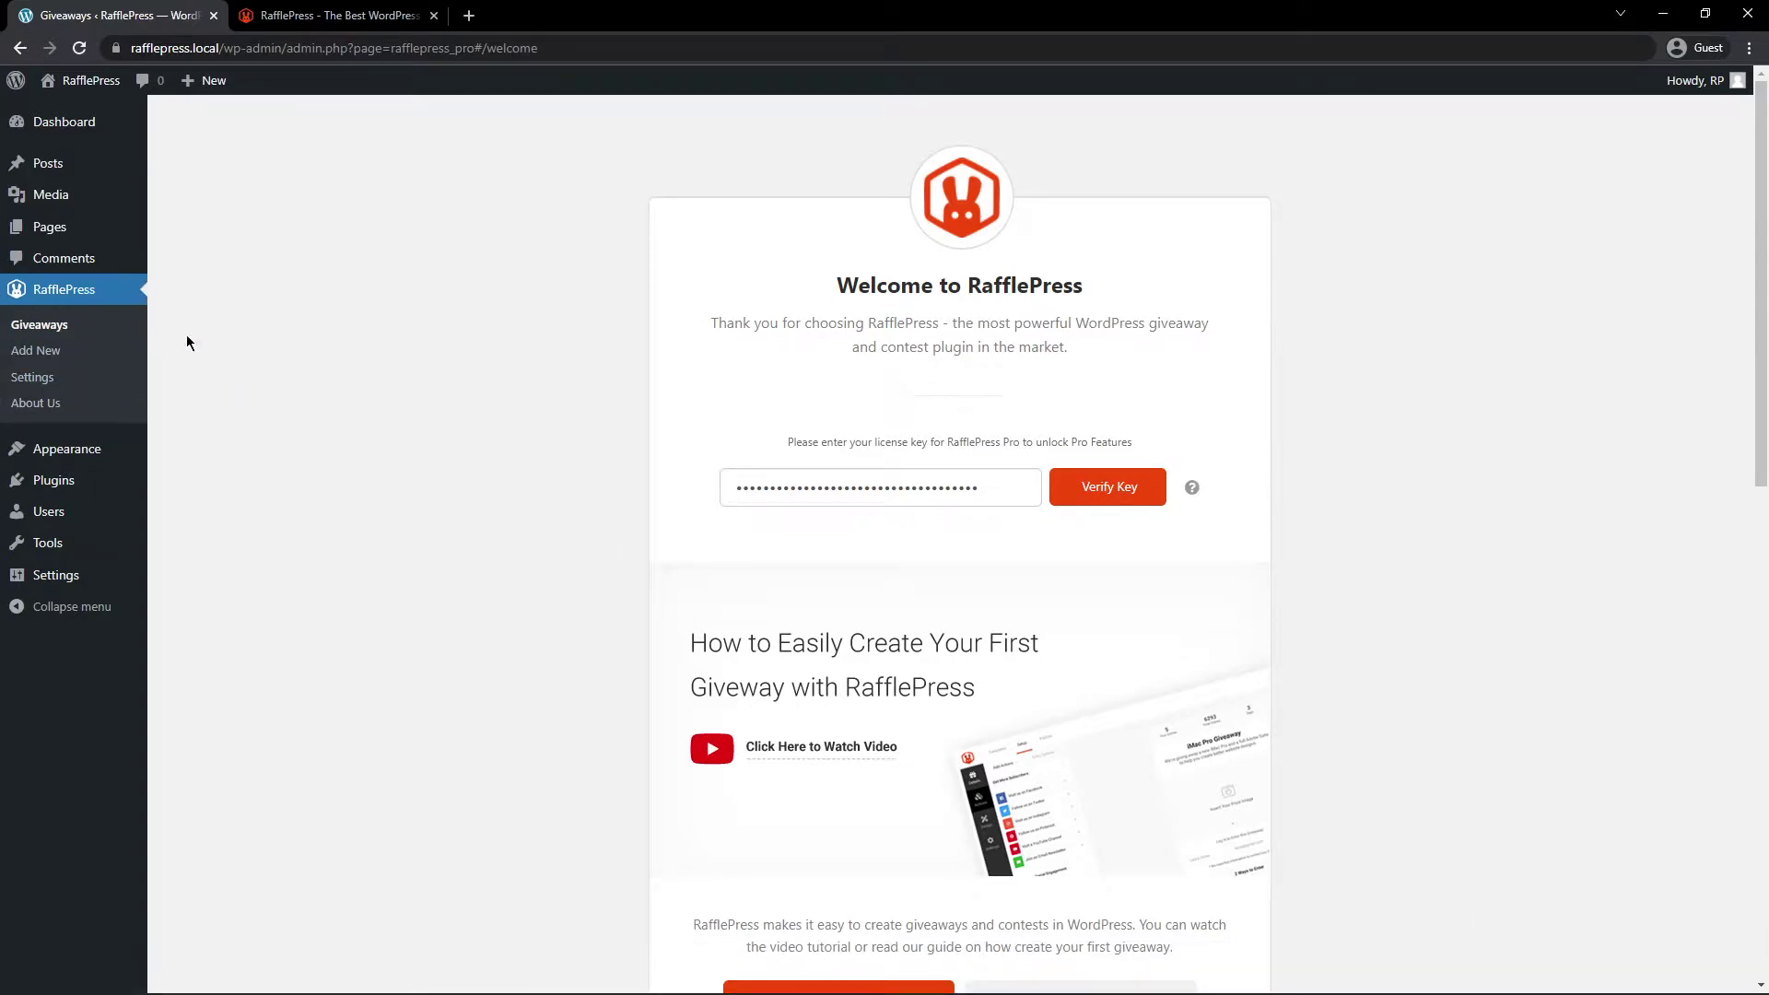
Start a new giveaway named 'Car Giveaway' from the Grow Your YouTube Channel template
{"action": "left_click", "coordinate": [59, 356]}
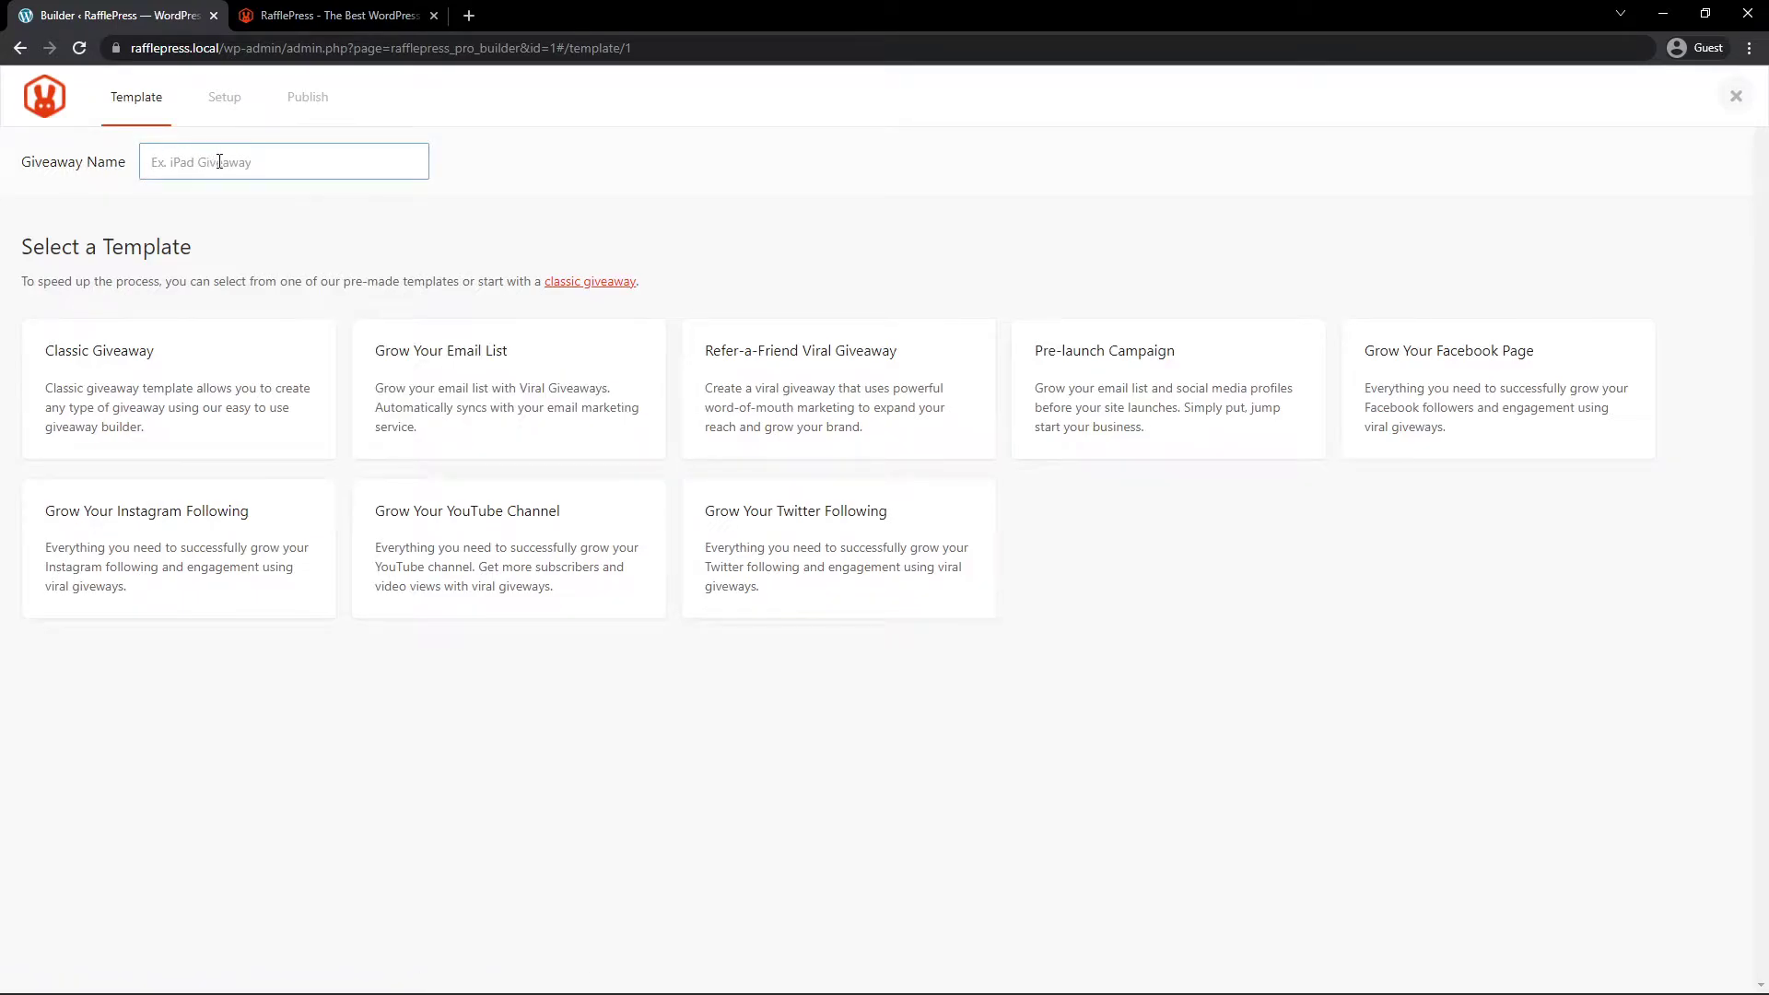
{"action": "type", "text": "Car Giveaway"}
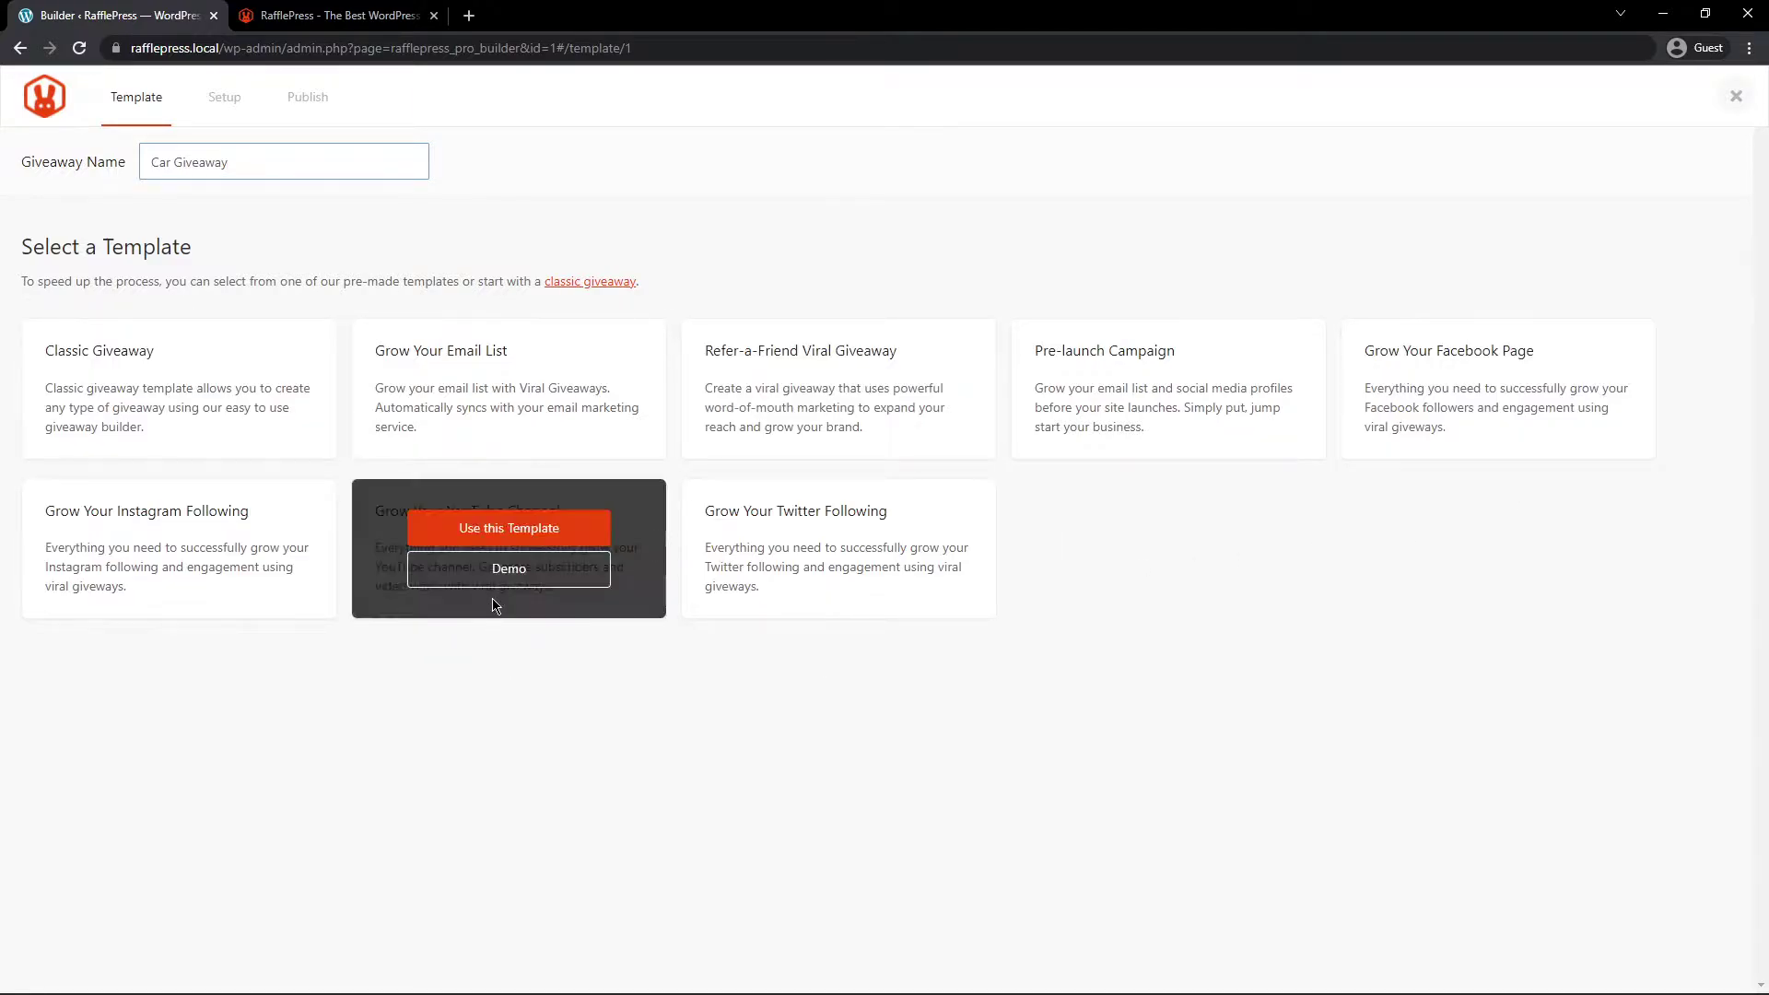
{"action": "left_click", "coordinate": [500, 530]}
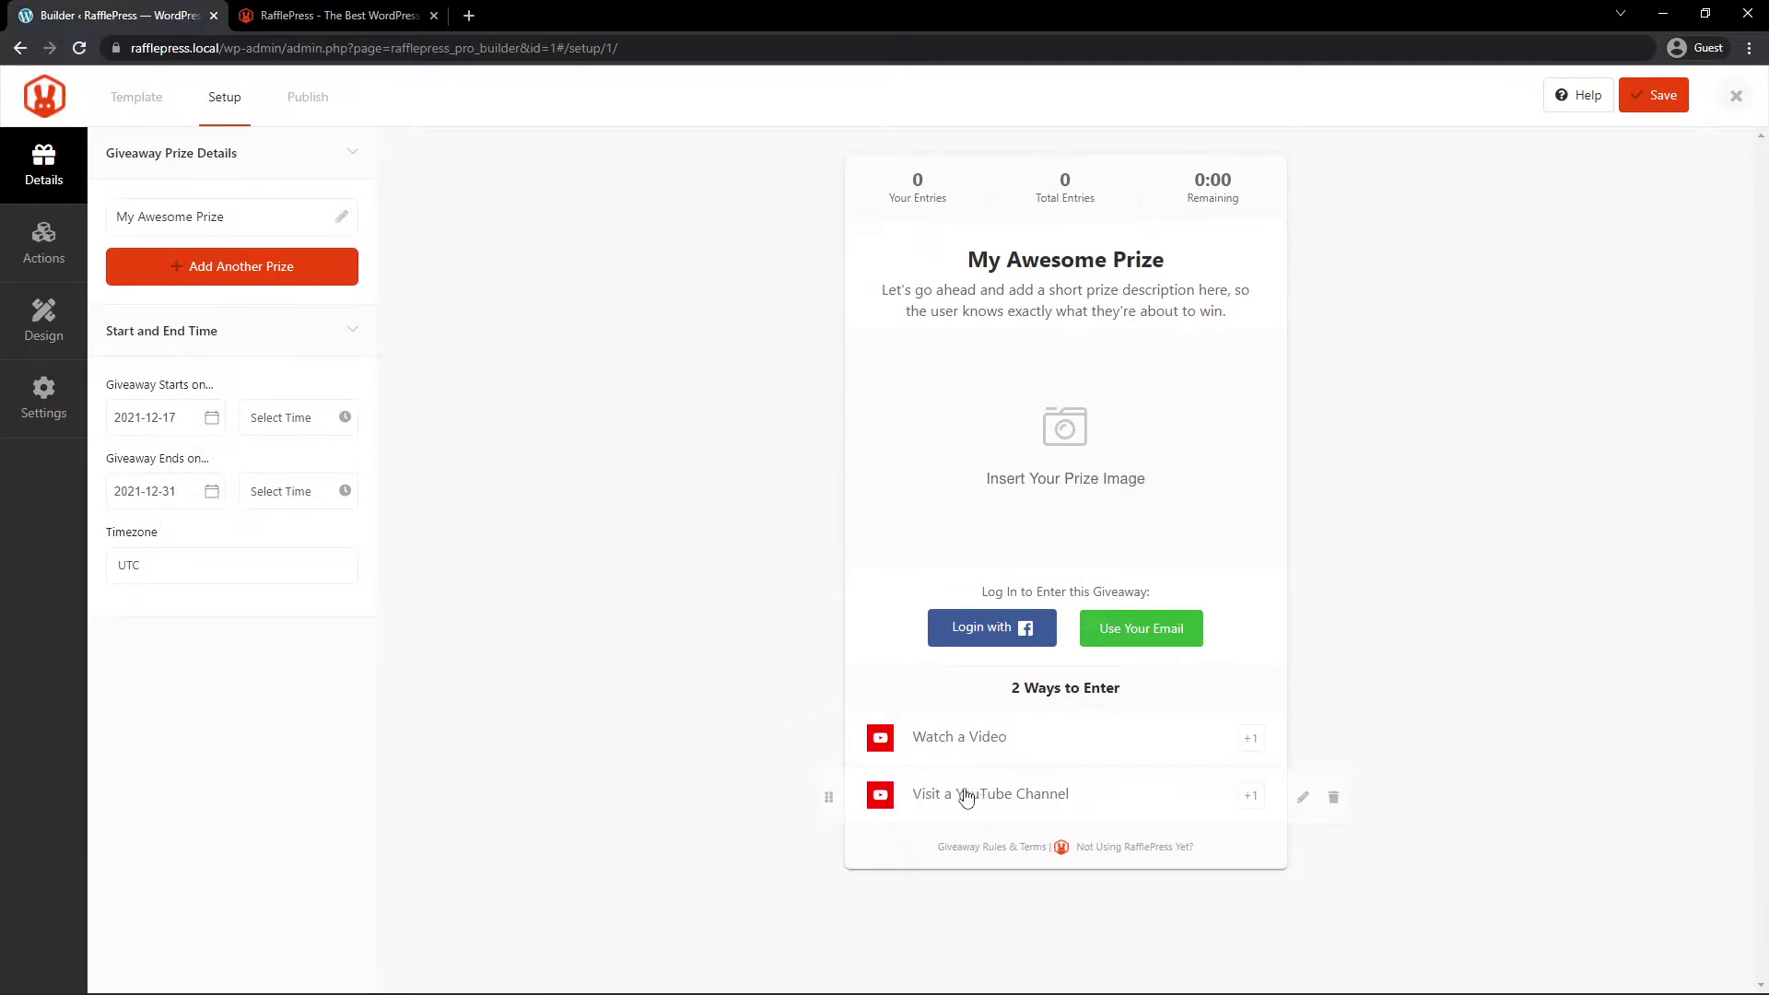
Bring up the default 'My Awesome Prize' block in the Setup preview for editing
{"action": "mouse_move", "coordinate": [841, 736]}
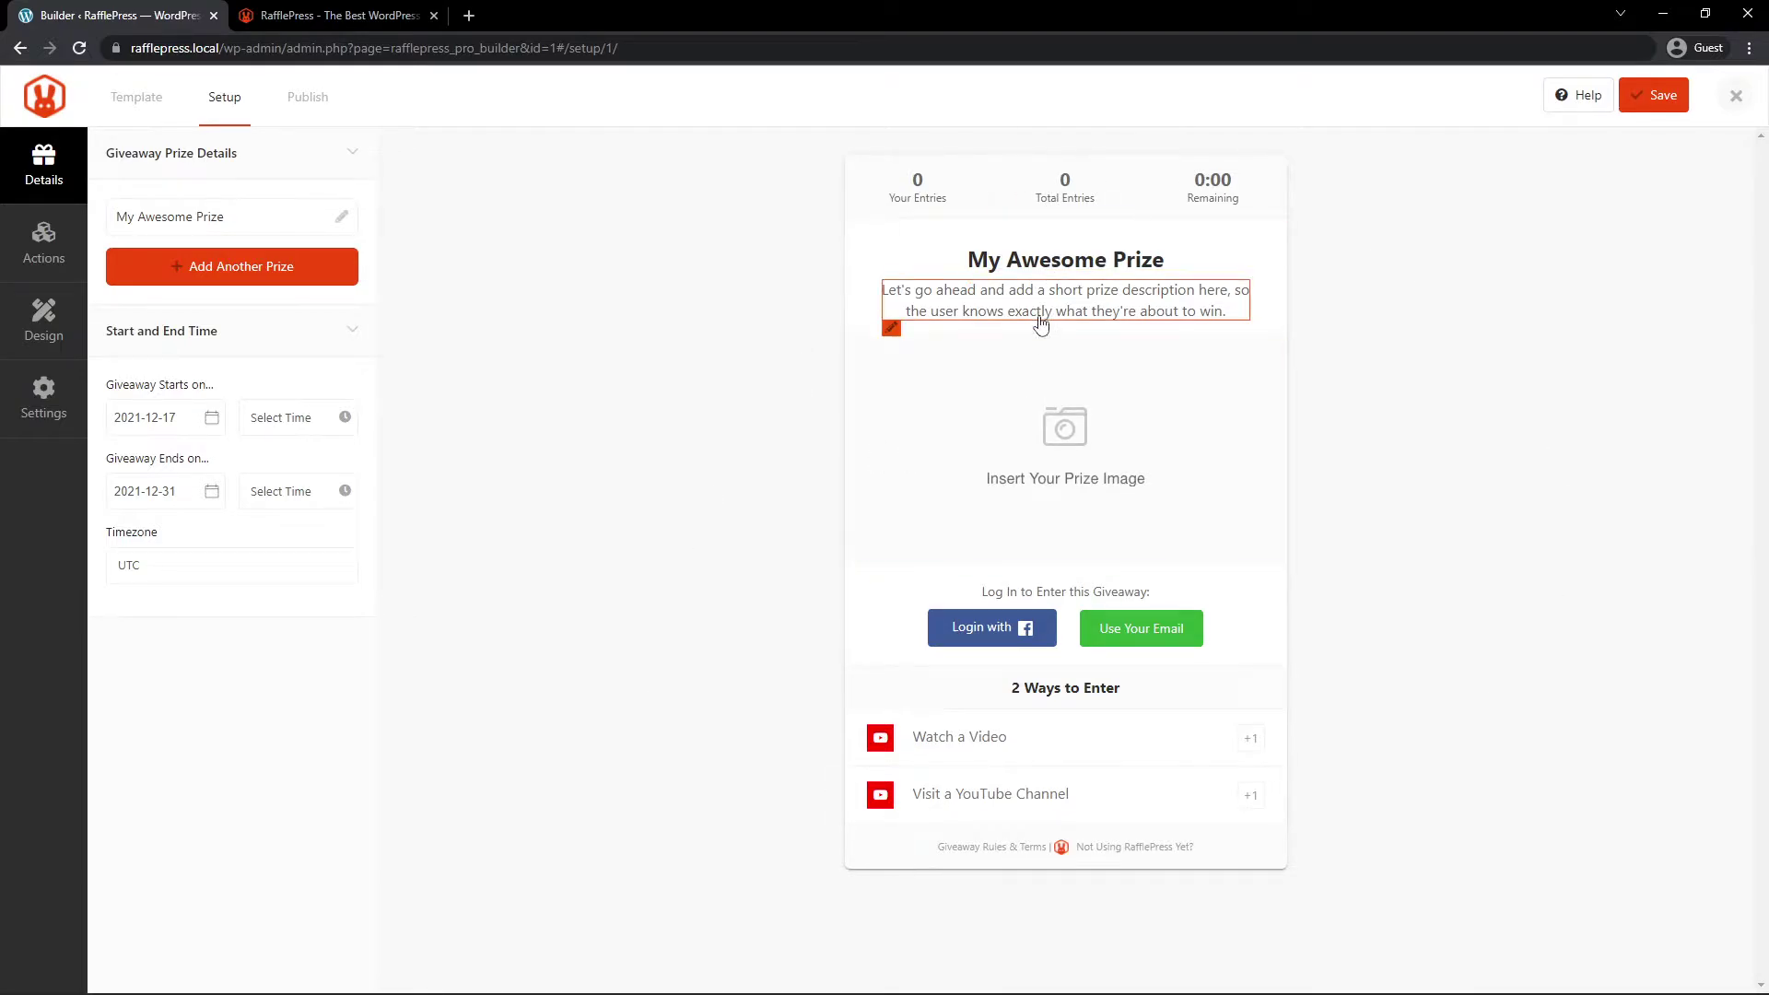
Rename the prize to 'Win This Car!'
{"action": "left_click", "coordinate": [1060, 268]}
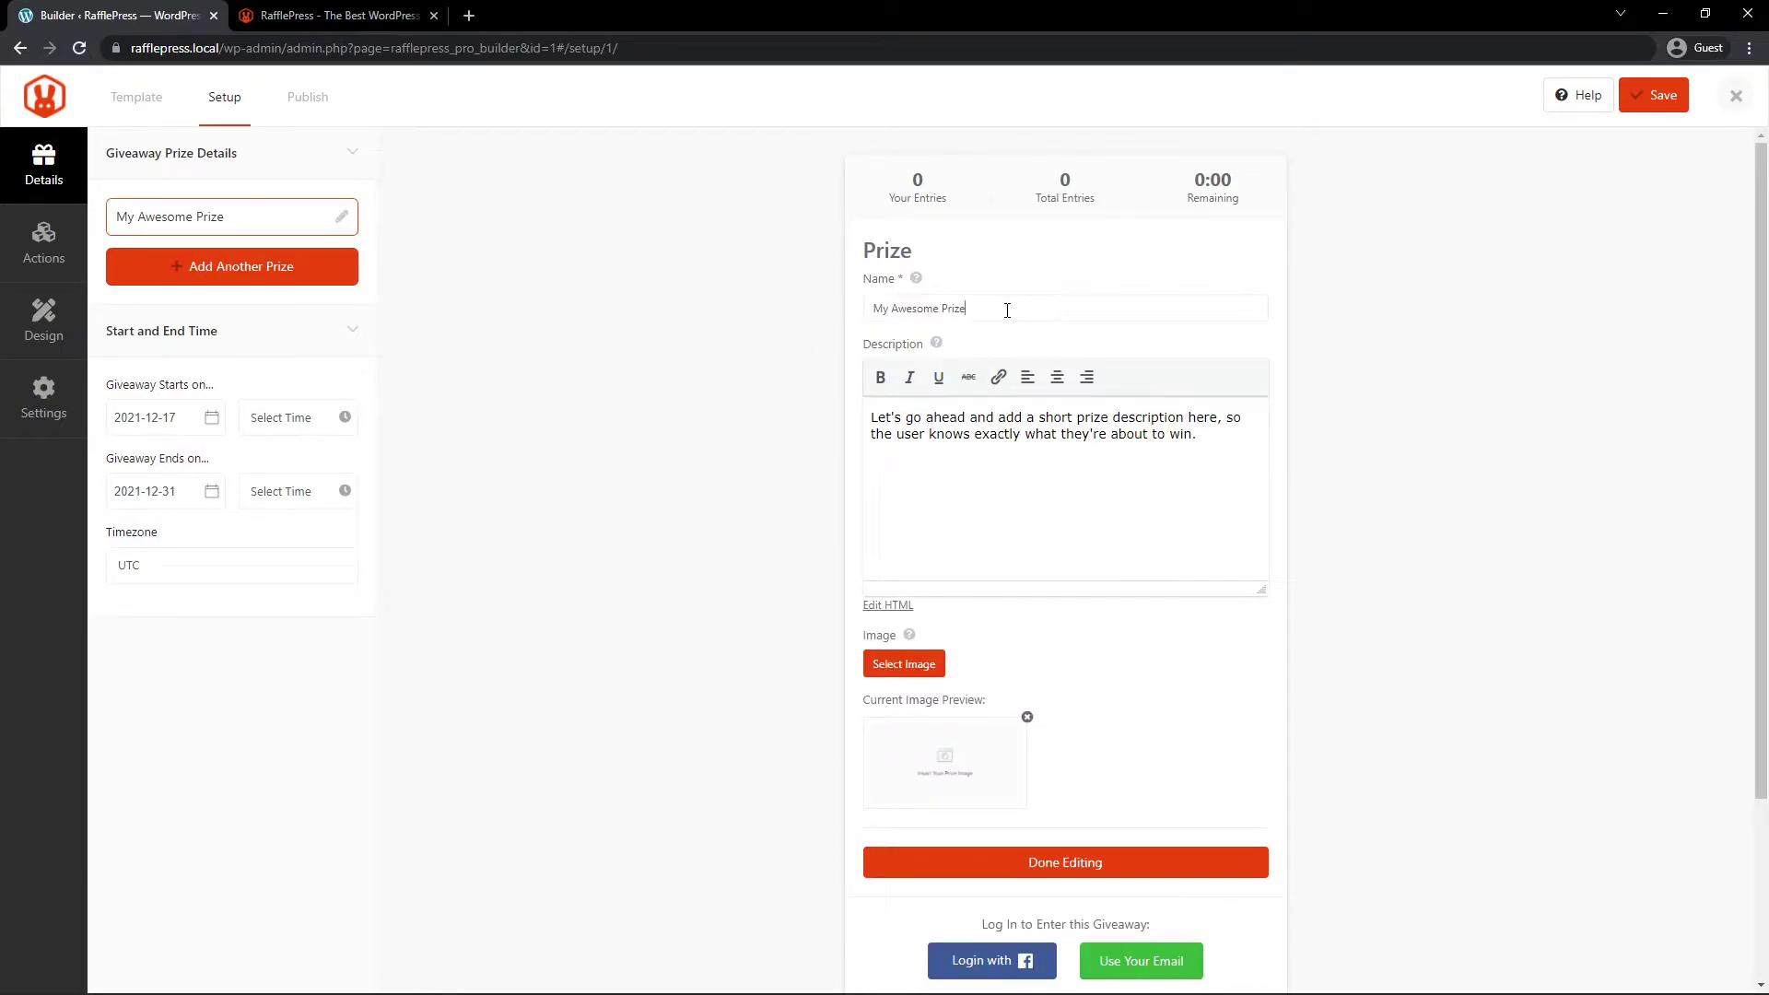
{"action": "triple_click", "coordinate": [999, 310]}
{"action": "type", "text": "Win This Car!"}
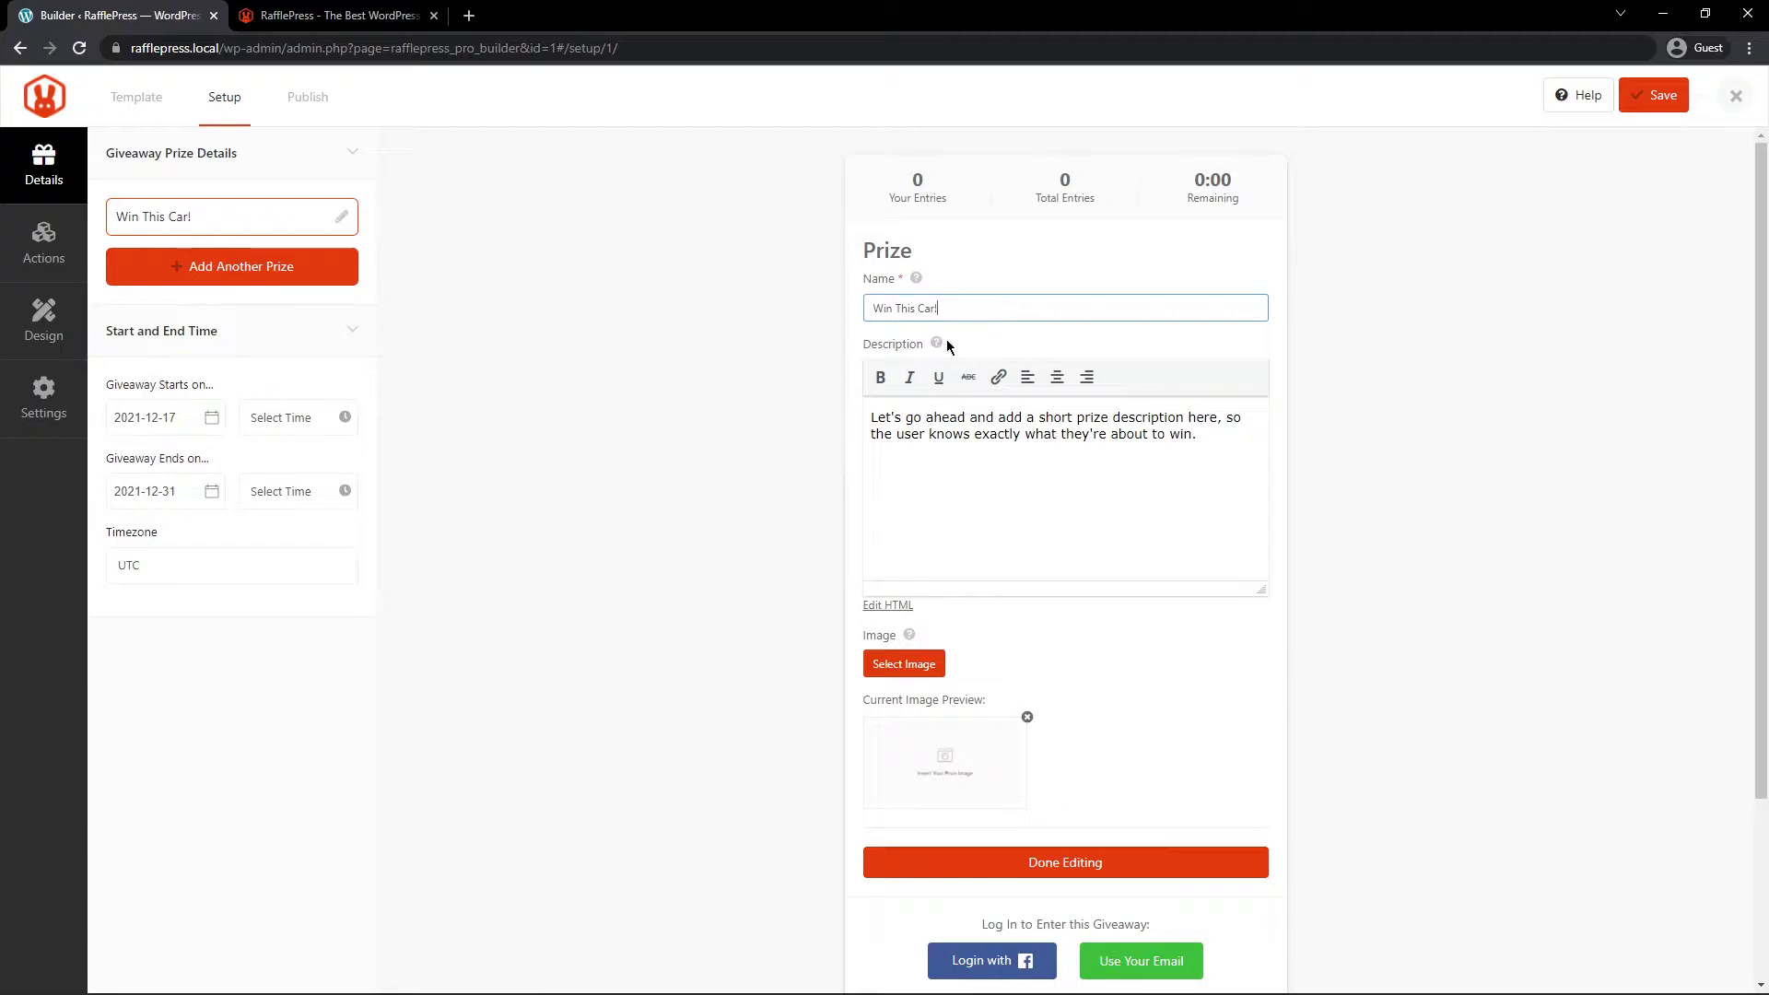
Make 'short prize description' in the prize description bold, italic and underlined
{"action": "left_click_drag", "start_coordinate": [885, 418], "coordinate": [1205, 489]}
{"action": "left_click", "coordinate": [1204, 489]}
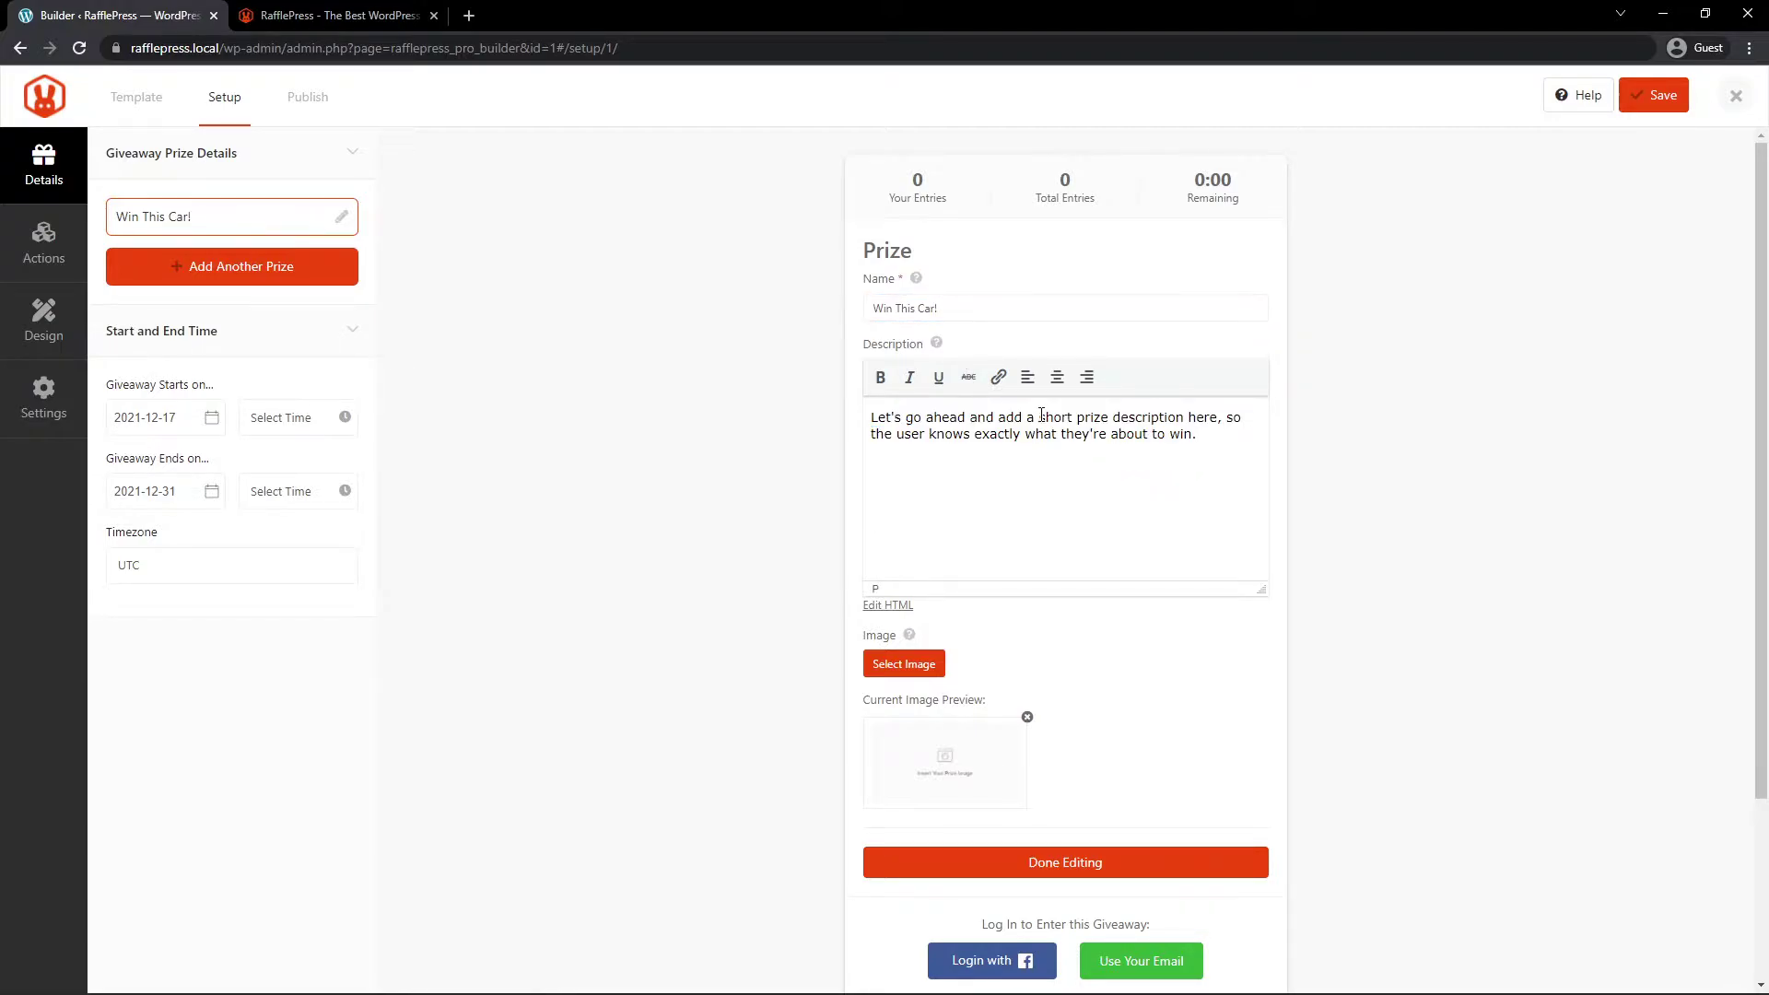
{"action": "left_click_drag", "start_coordinate": [1041, 416], "coordinate": [1179, 410]}
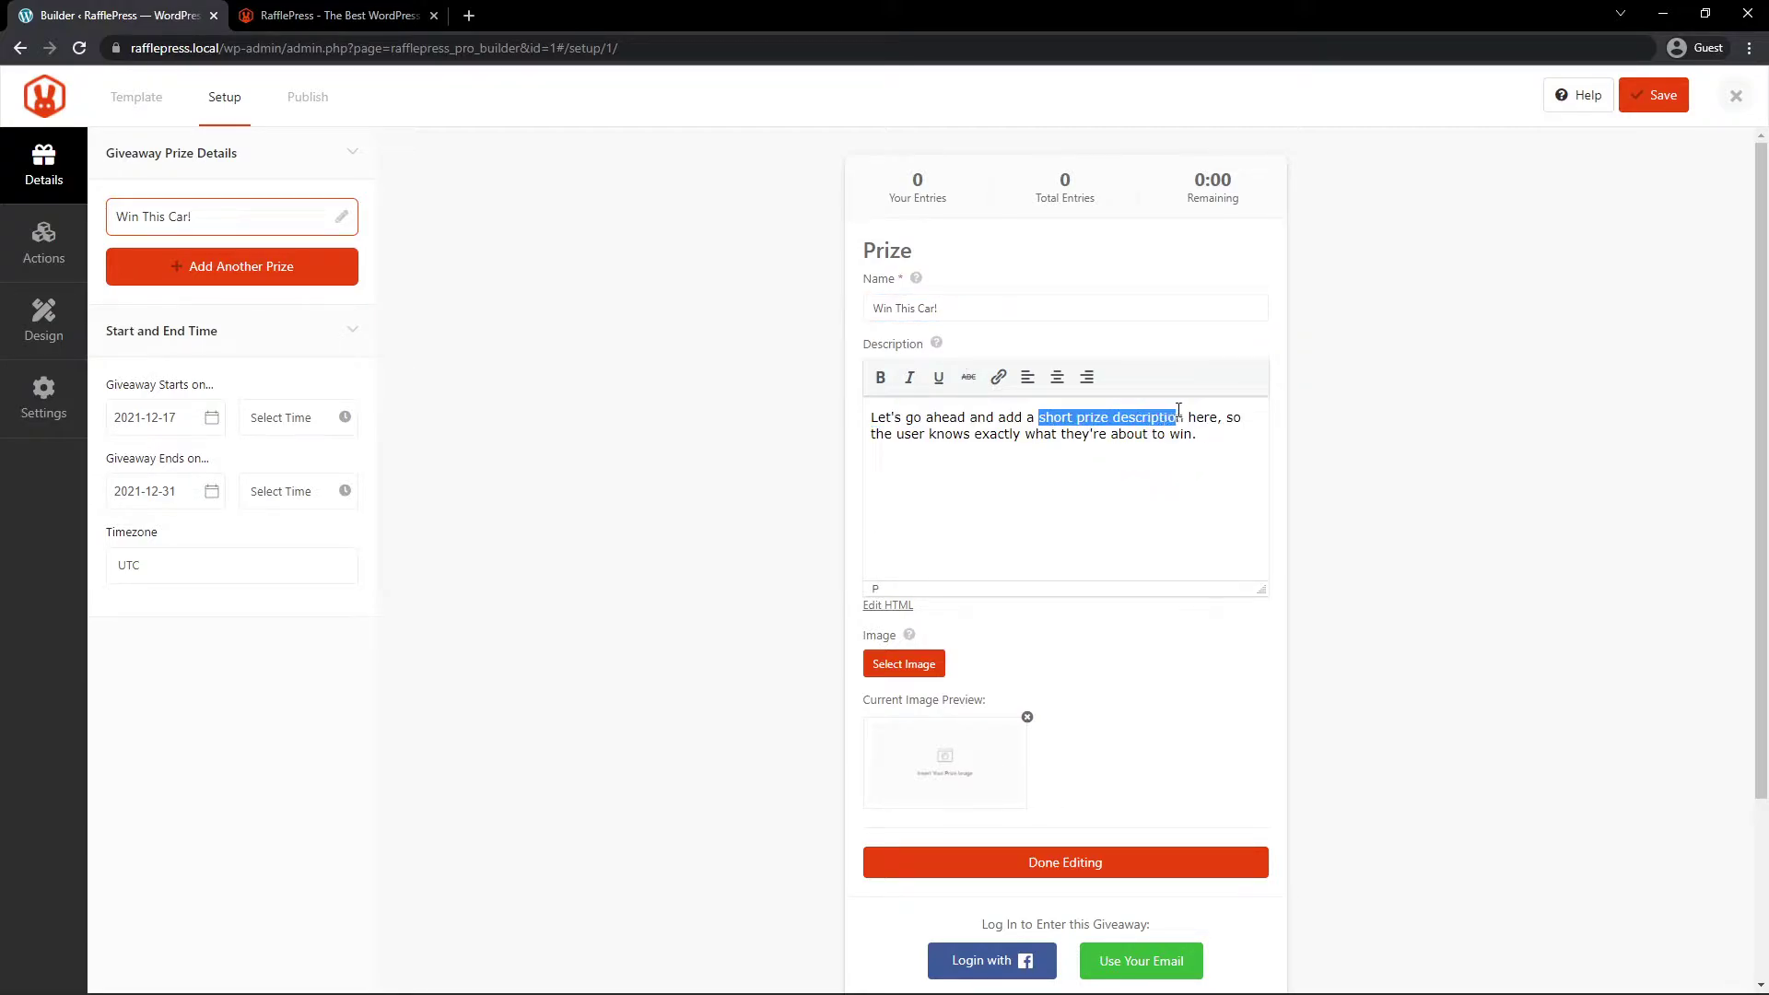
{"action": "left_click", "coordinate": [880, 377]}
{"action": "left_click", "coordinate": [910, 377]}
{"action": "left_click", "coordinate": [939, 377]}
{"action": "left_click", "coordinate": [1159, 456]}
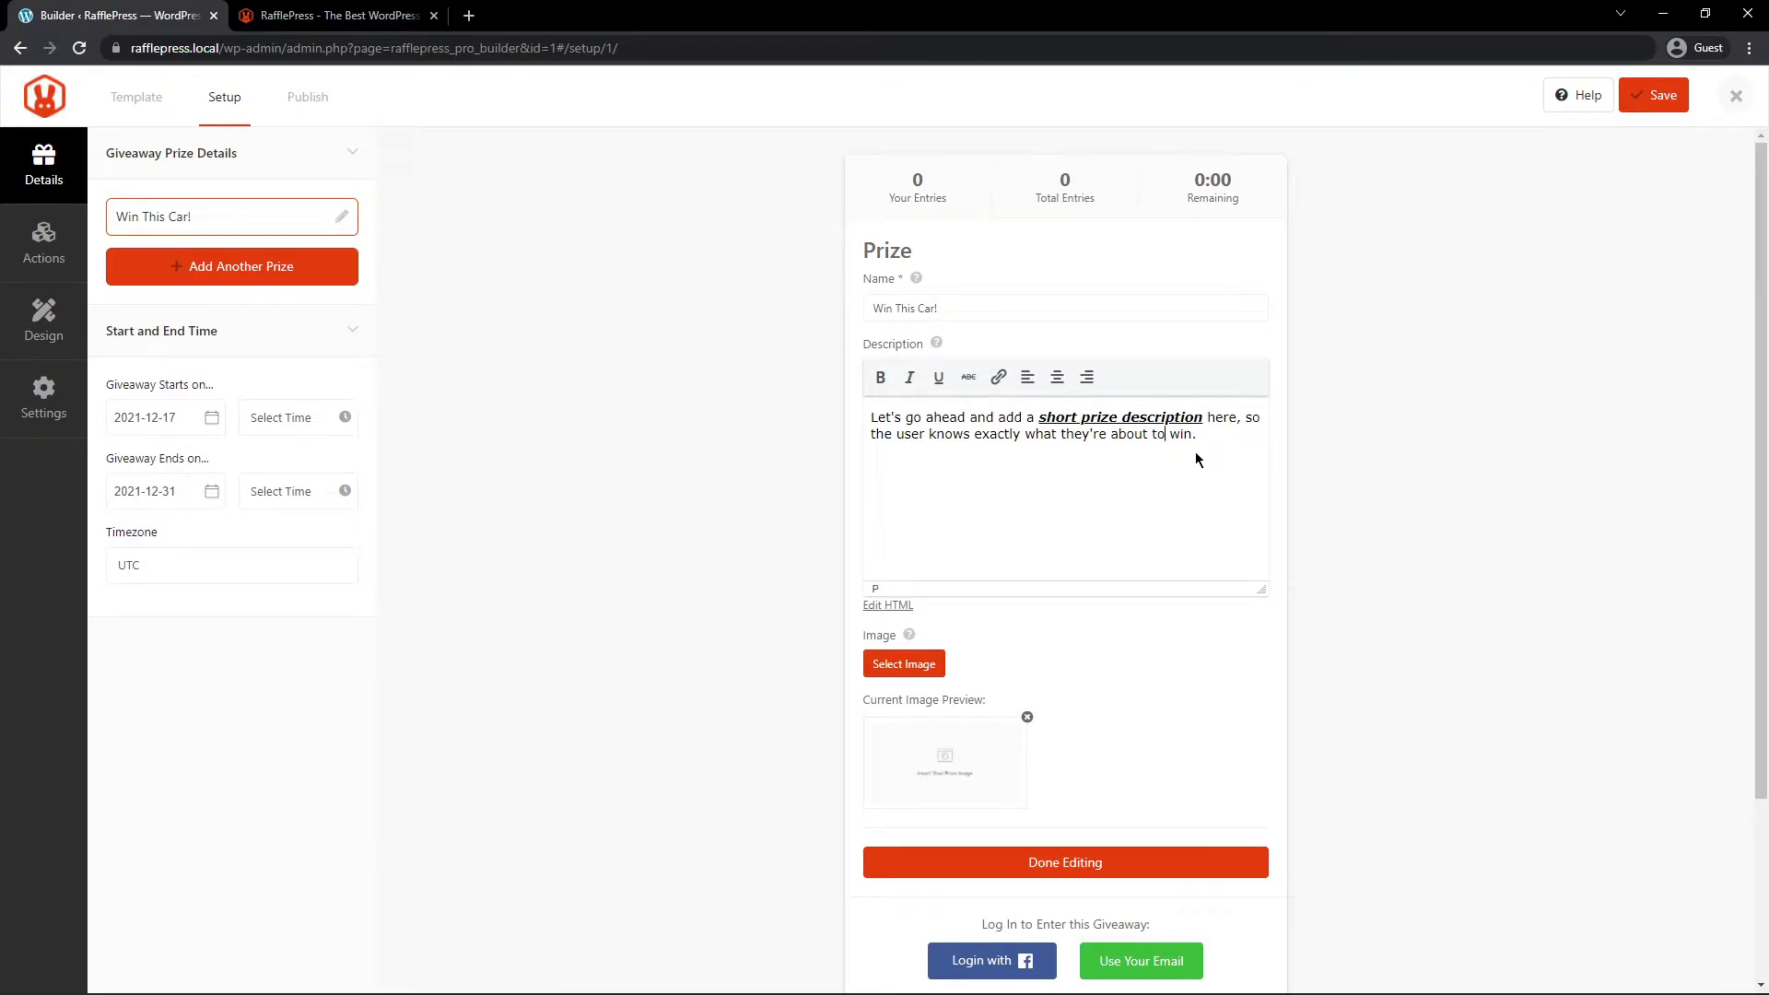
Set car.jpg from the Media Library as the prize image
{"action": "left_click", "coordinate": [912, 666]}
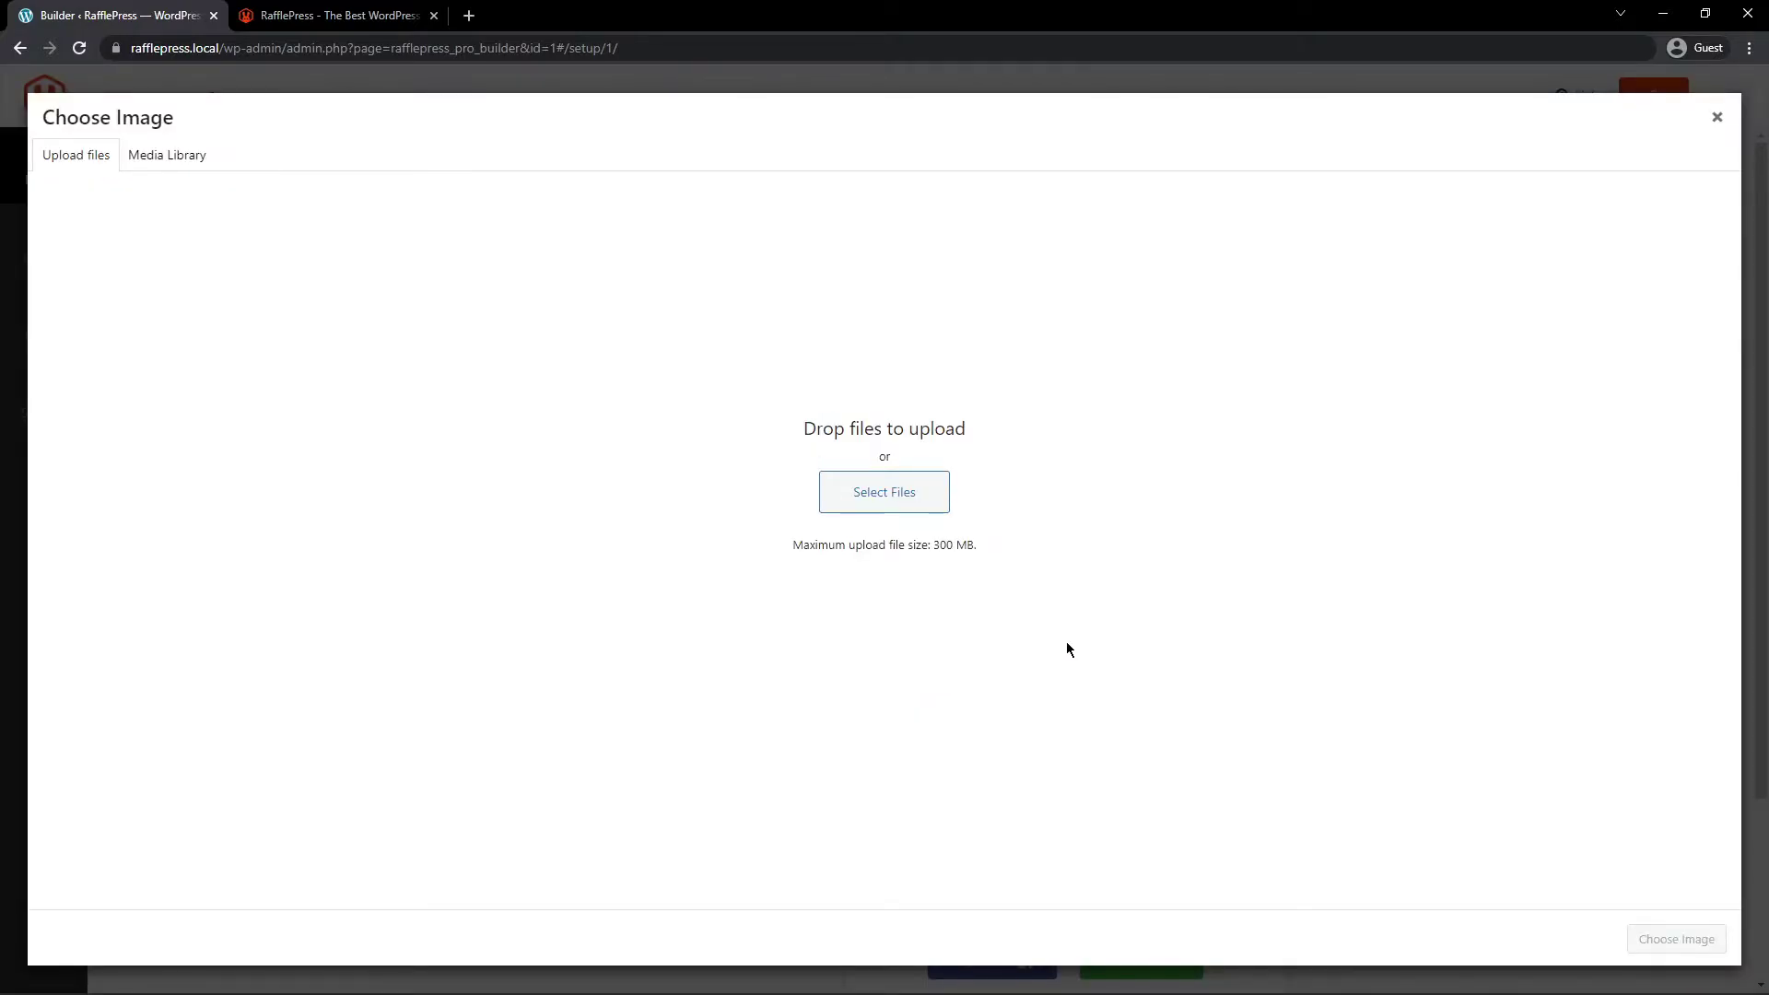
{"action": "left_click", "coordinate": [885, 492]}
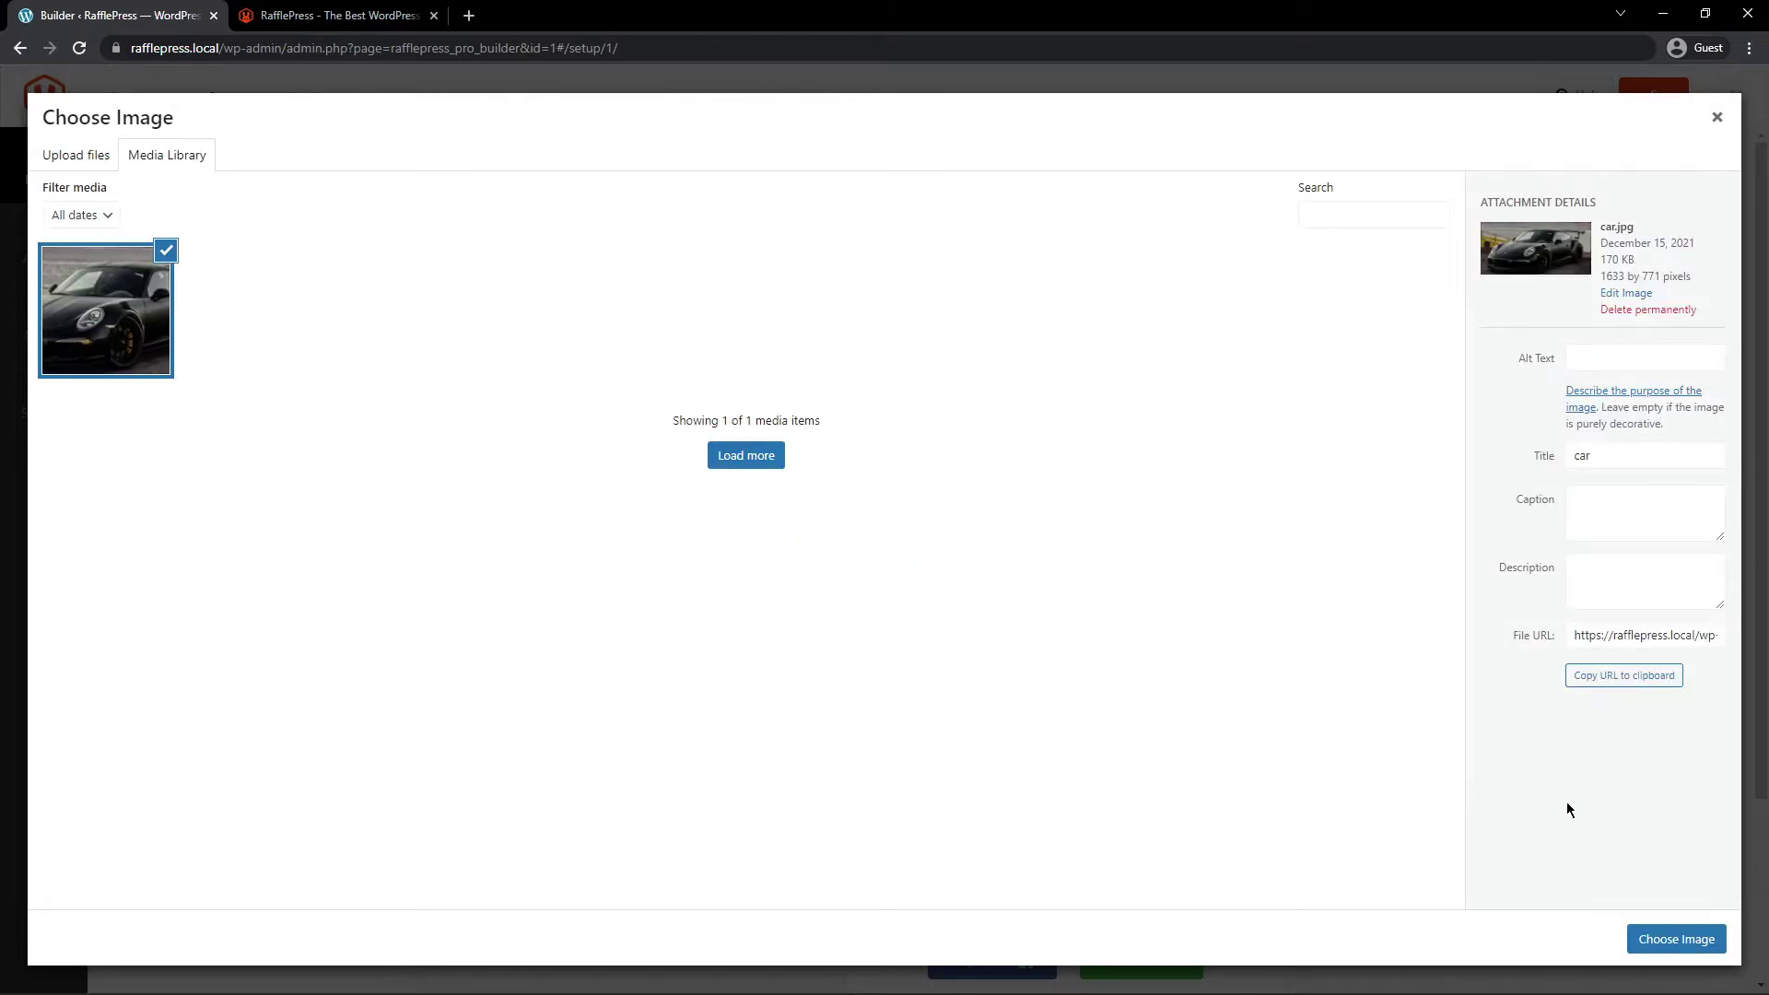
{"action": "left_click", "coordinate": [1668, 944]}
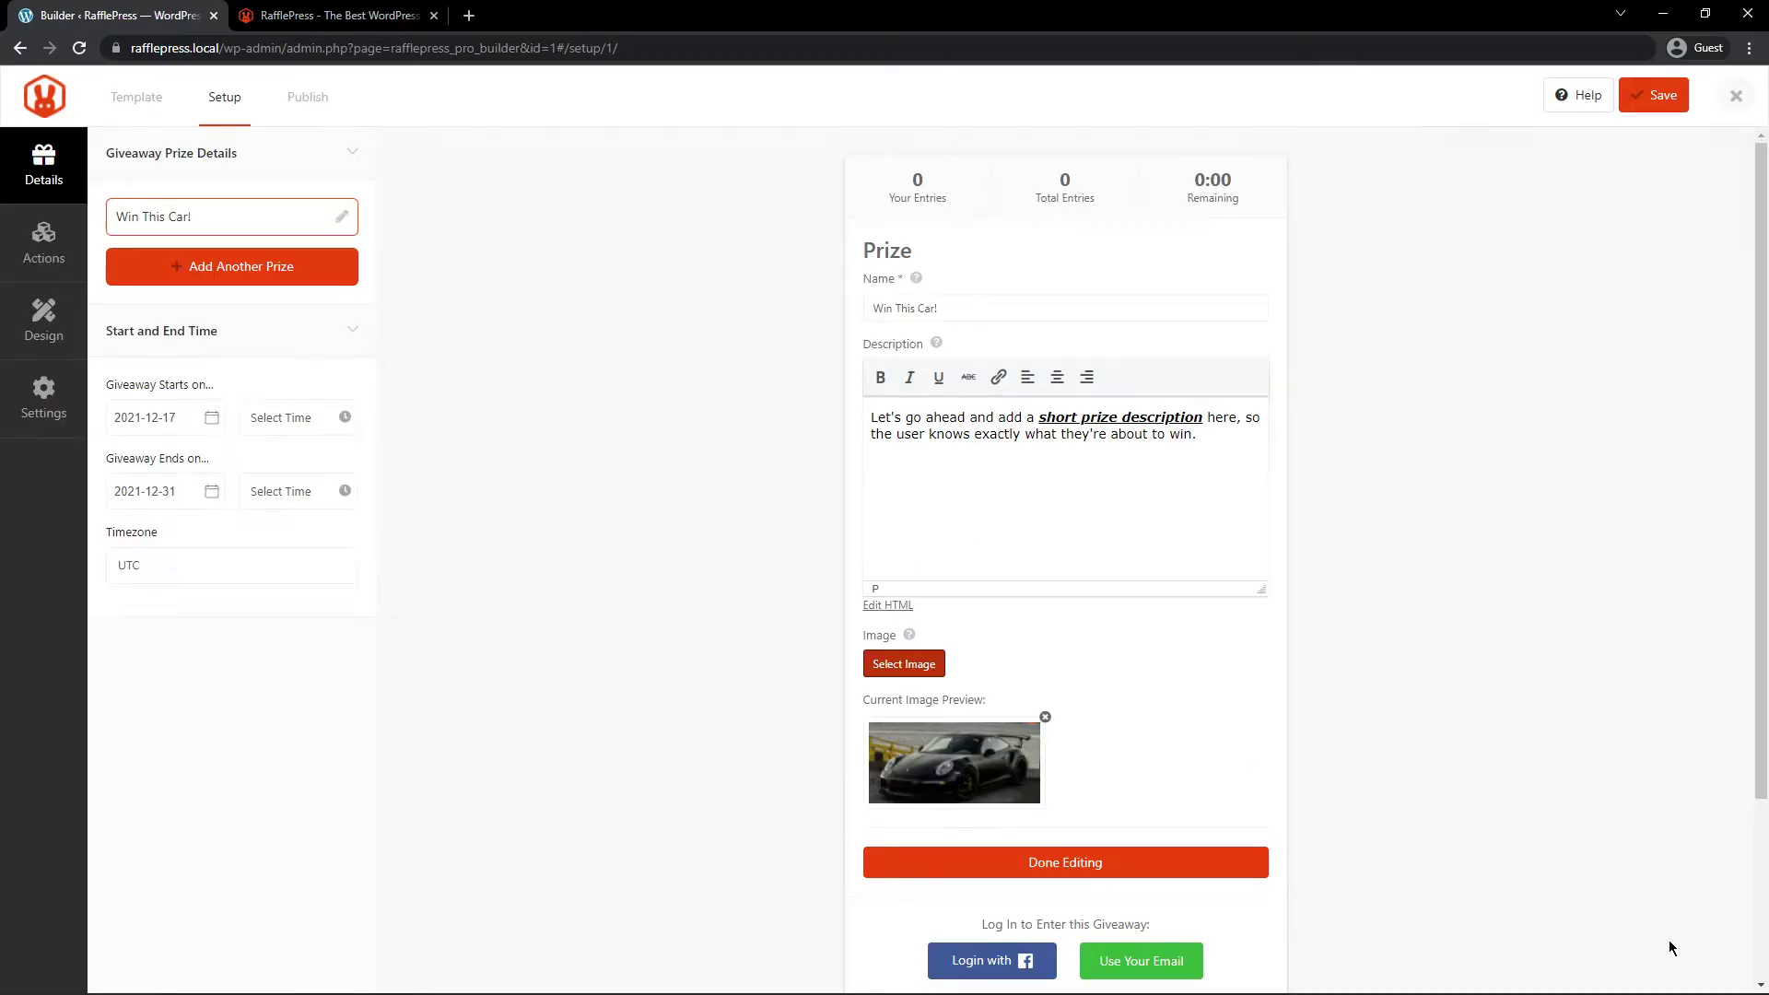
Add Refer a Friend - Viral as a third entry action alongside the two YouTube actions
{"action": "left_click", "coordinate": [1070, 863]}
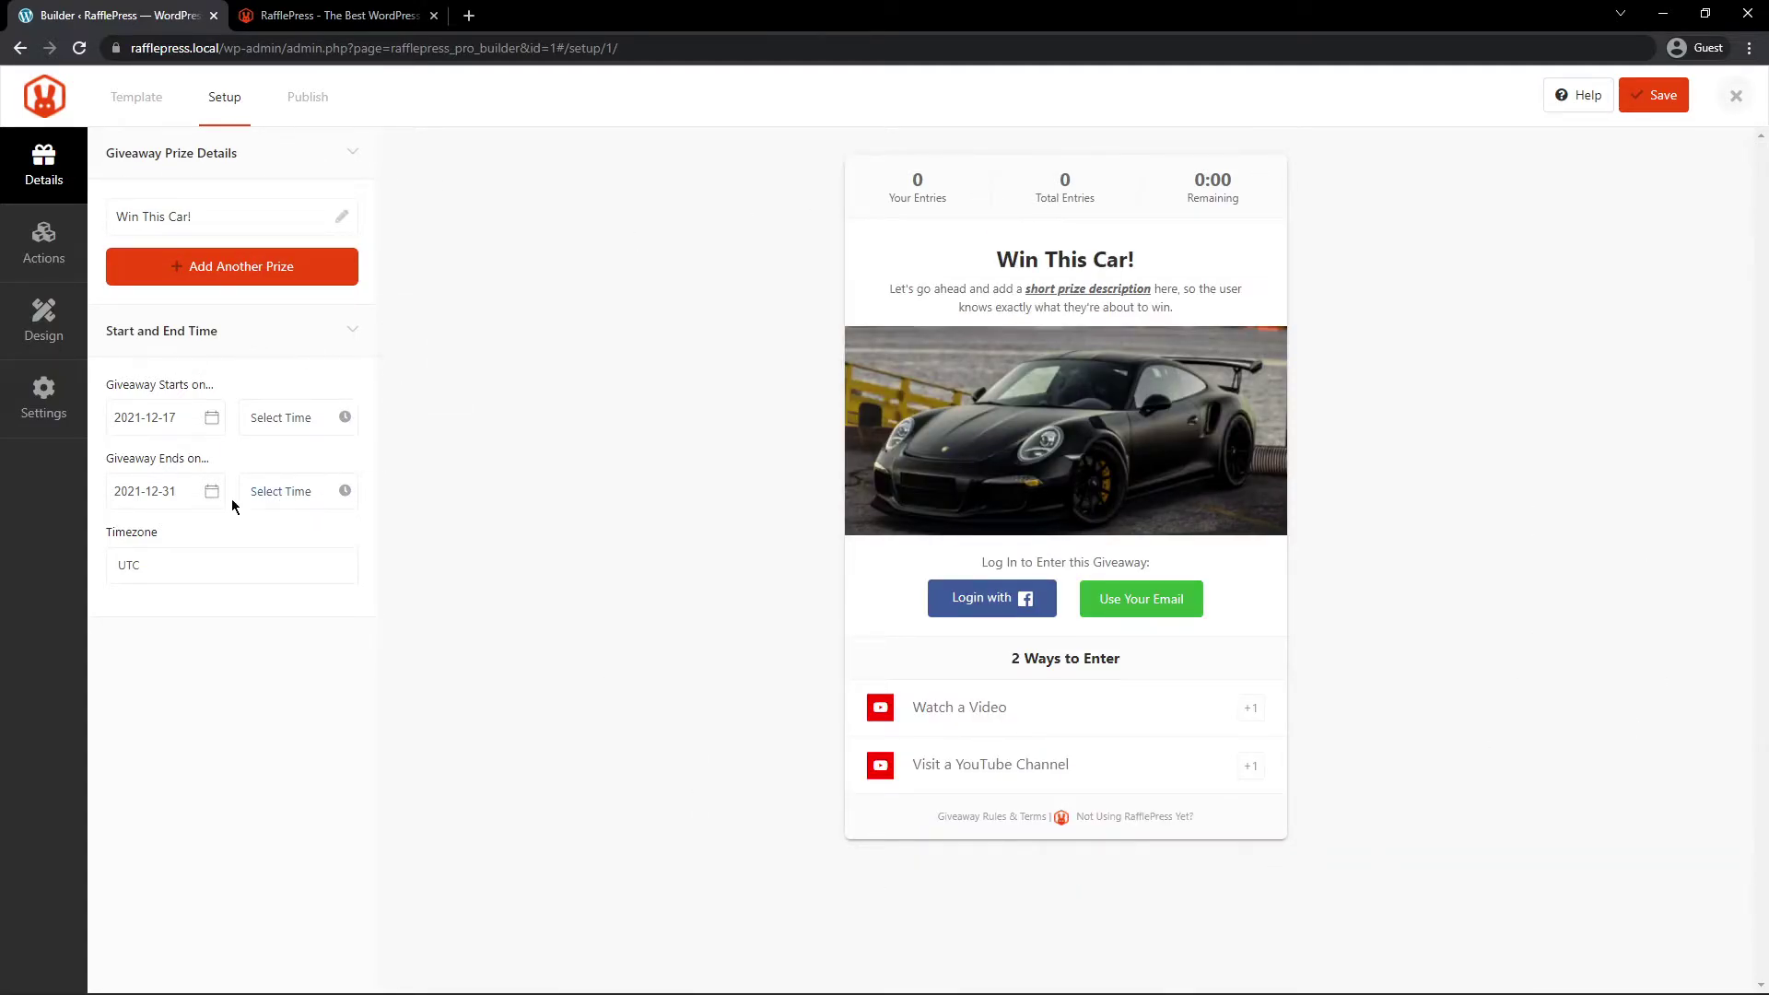
{"action": "left_click", "coordinate": [46, 242]}
{"action": "left_click_drag", "start_coordinate": [354, 203], "coordinate": [352, 343]}
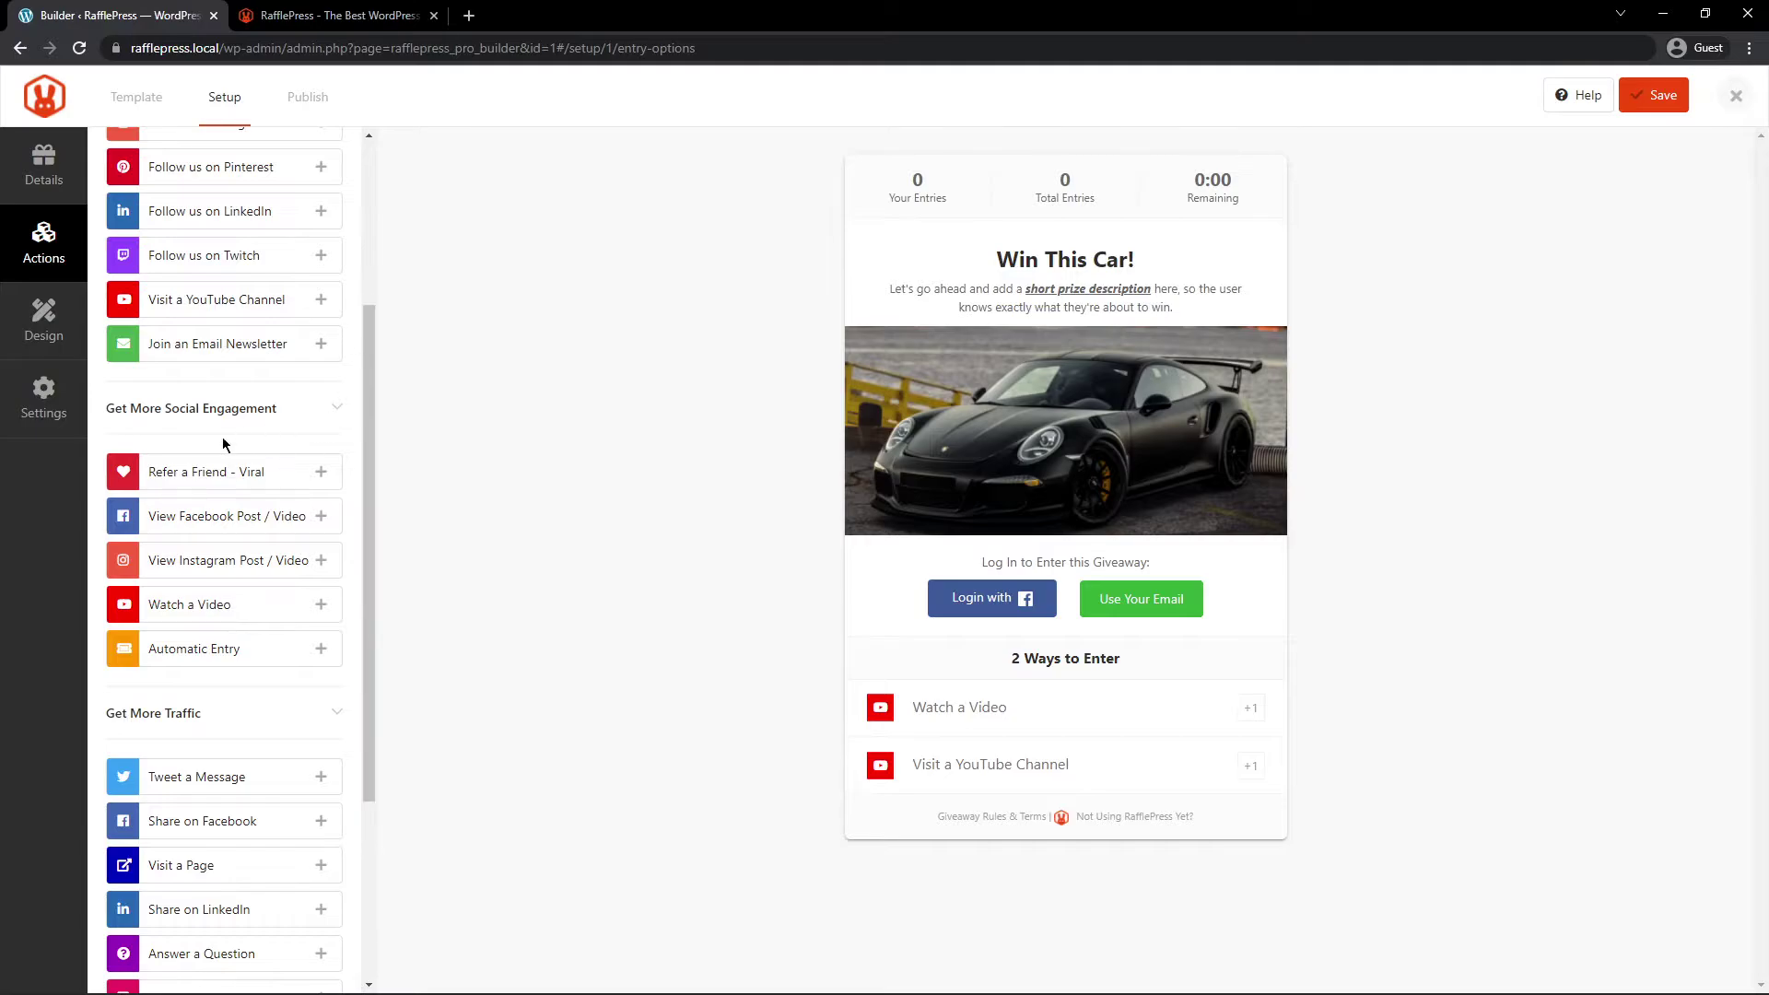
{"action": "left_click", "coordinate": [204, 479]}
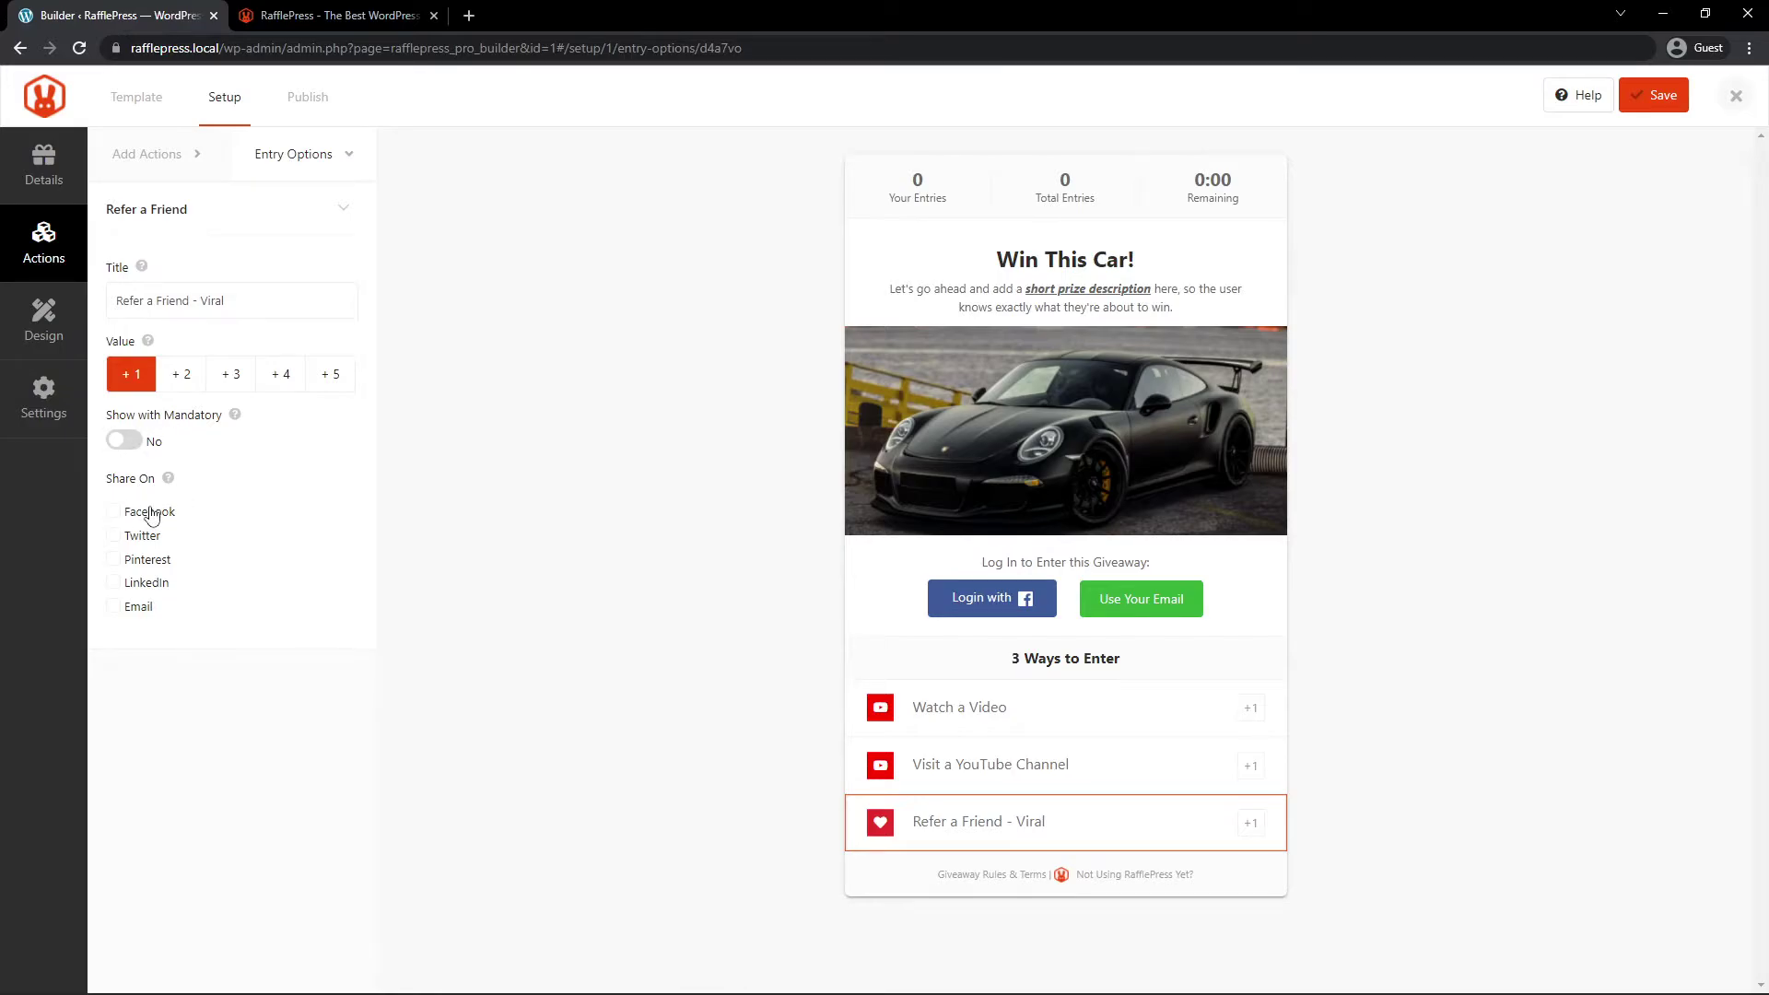
{"action": "left_click", "coordinate": [147, 154]}
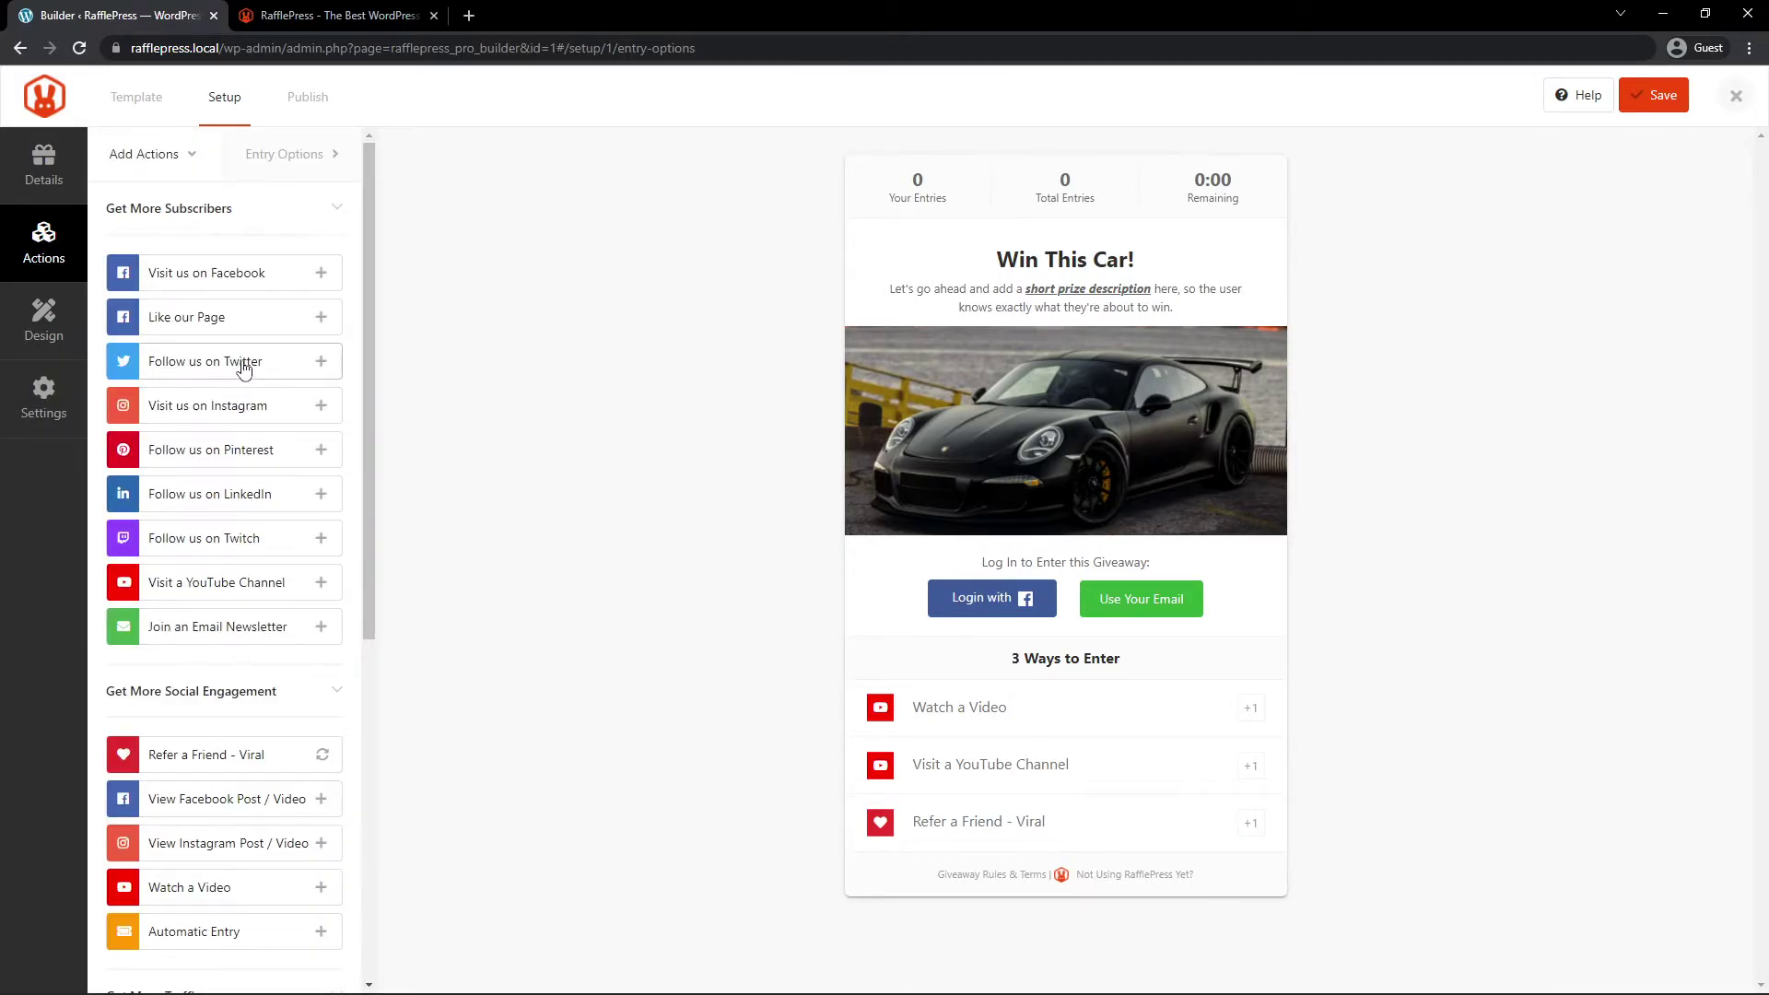
Set the giveaway layout to Image, Header, Text and the fonts to Raleway with Lato
{"action": "left_click", "coordinate": [39, 318]}
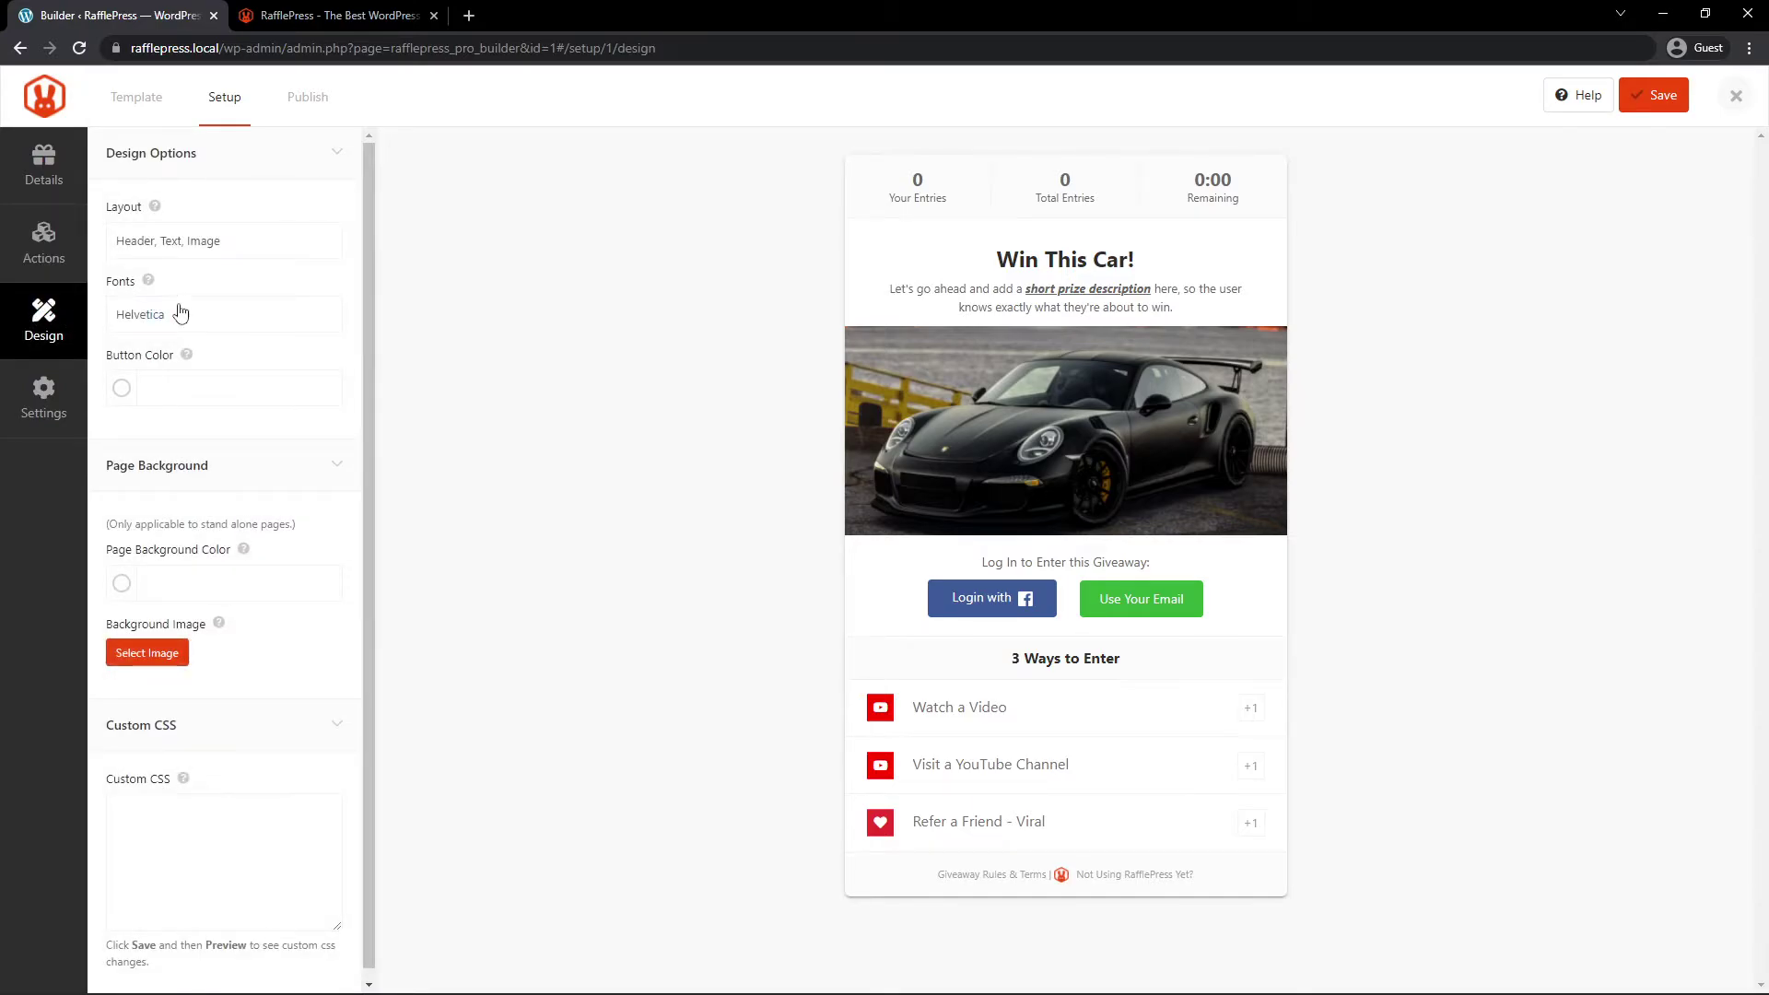
{"action": "left_click", "coordinate": [218, 245]}
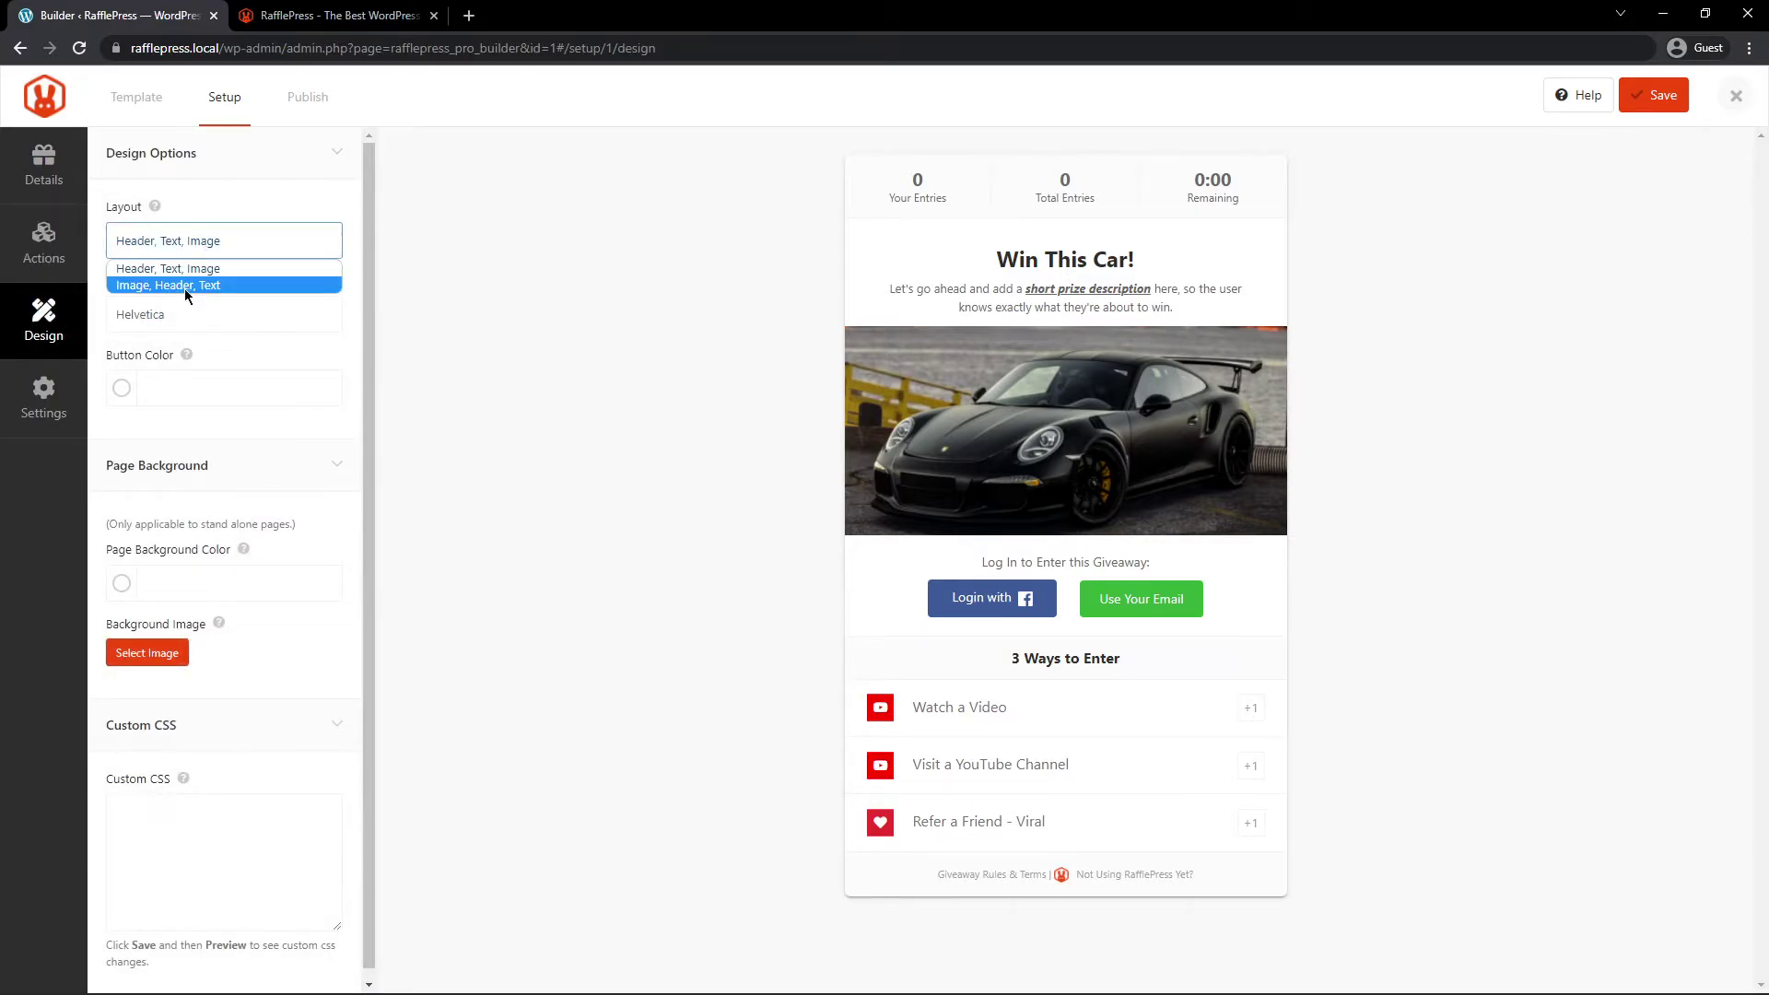
{"action": "left_click", "coordinate": [189, 288]}
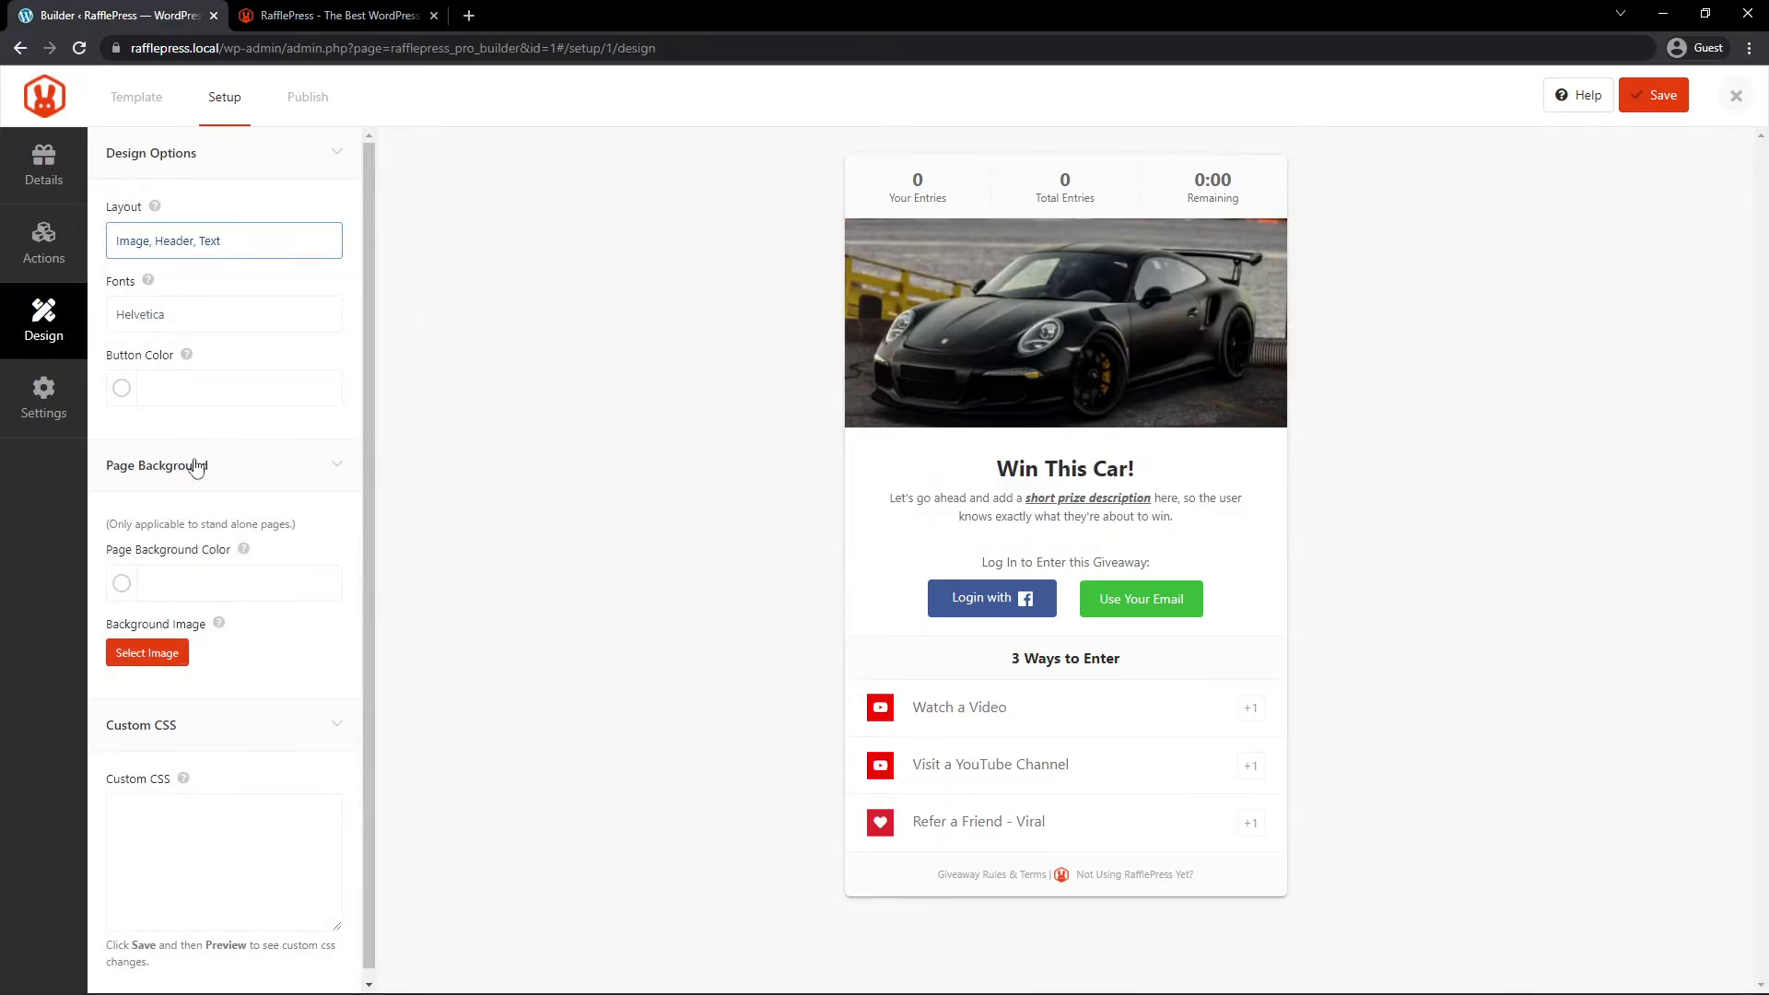
{"action": "left_click", "coordinate": [188, 318]}
{"action": "left_click", "coordinate": [170, 392]}
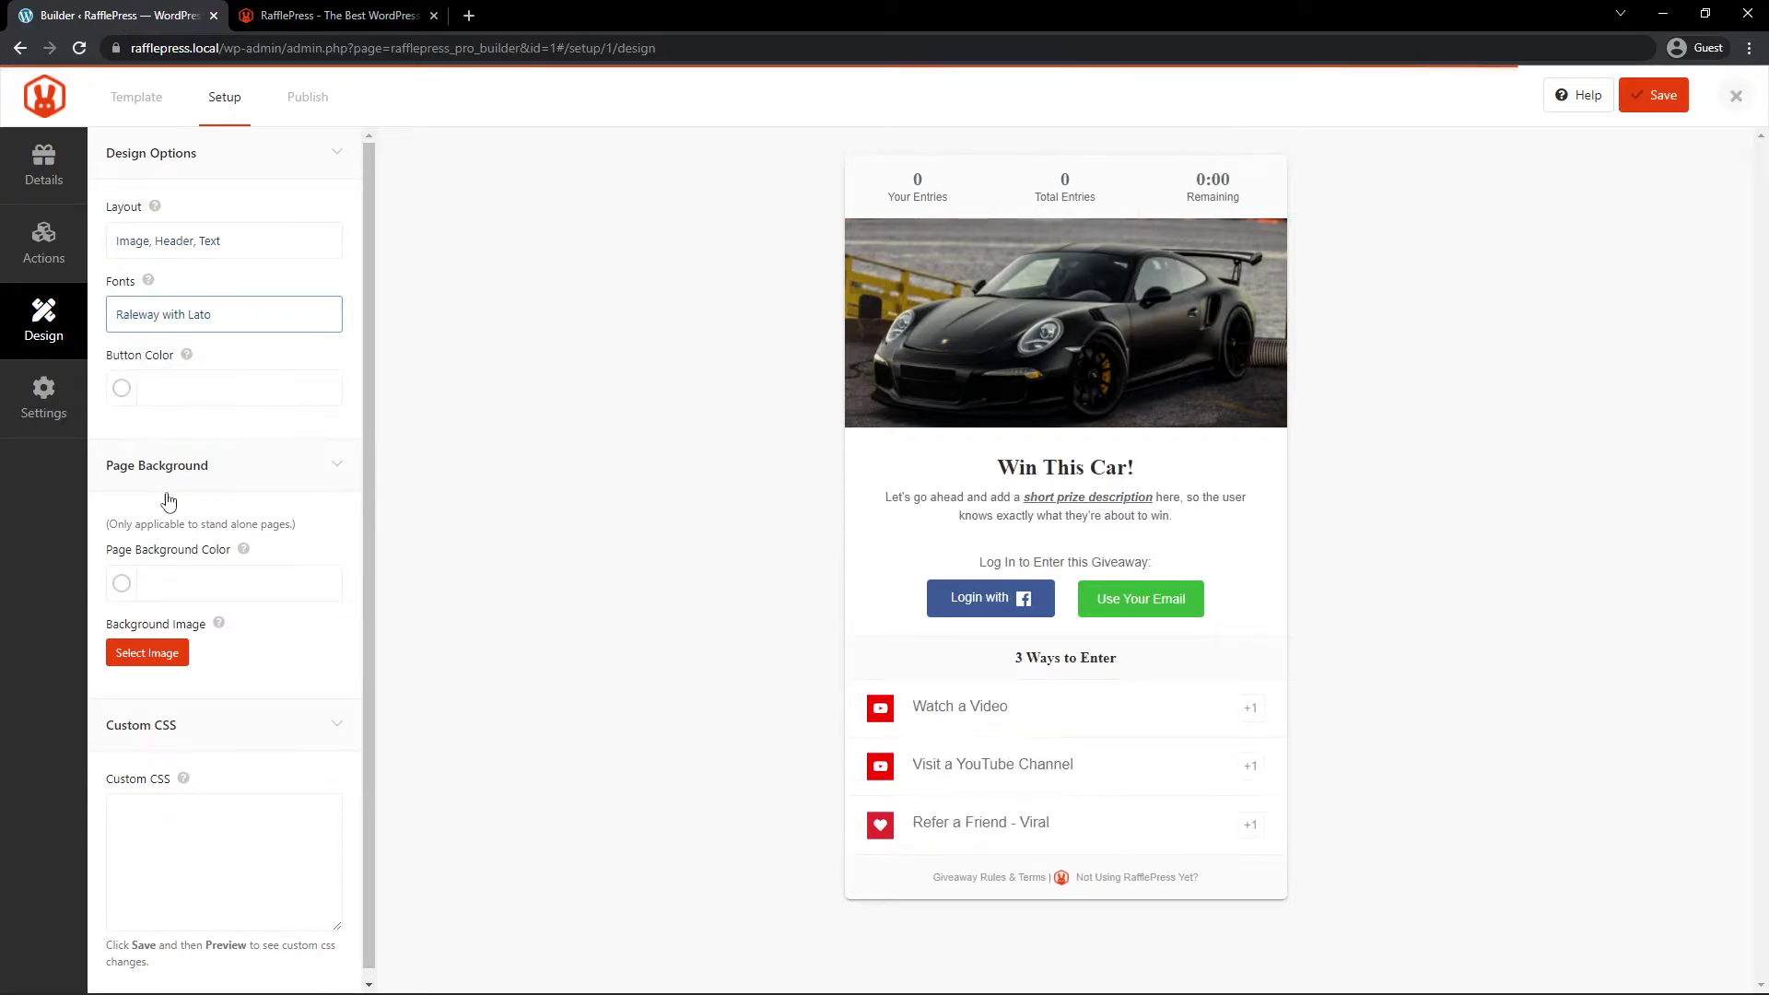
Make the entry button colour purple (#8E43AD)
{"action": "left_click", "coordinate": [121, 390]}
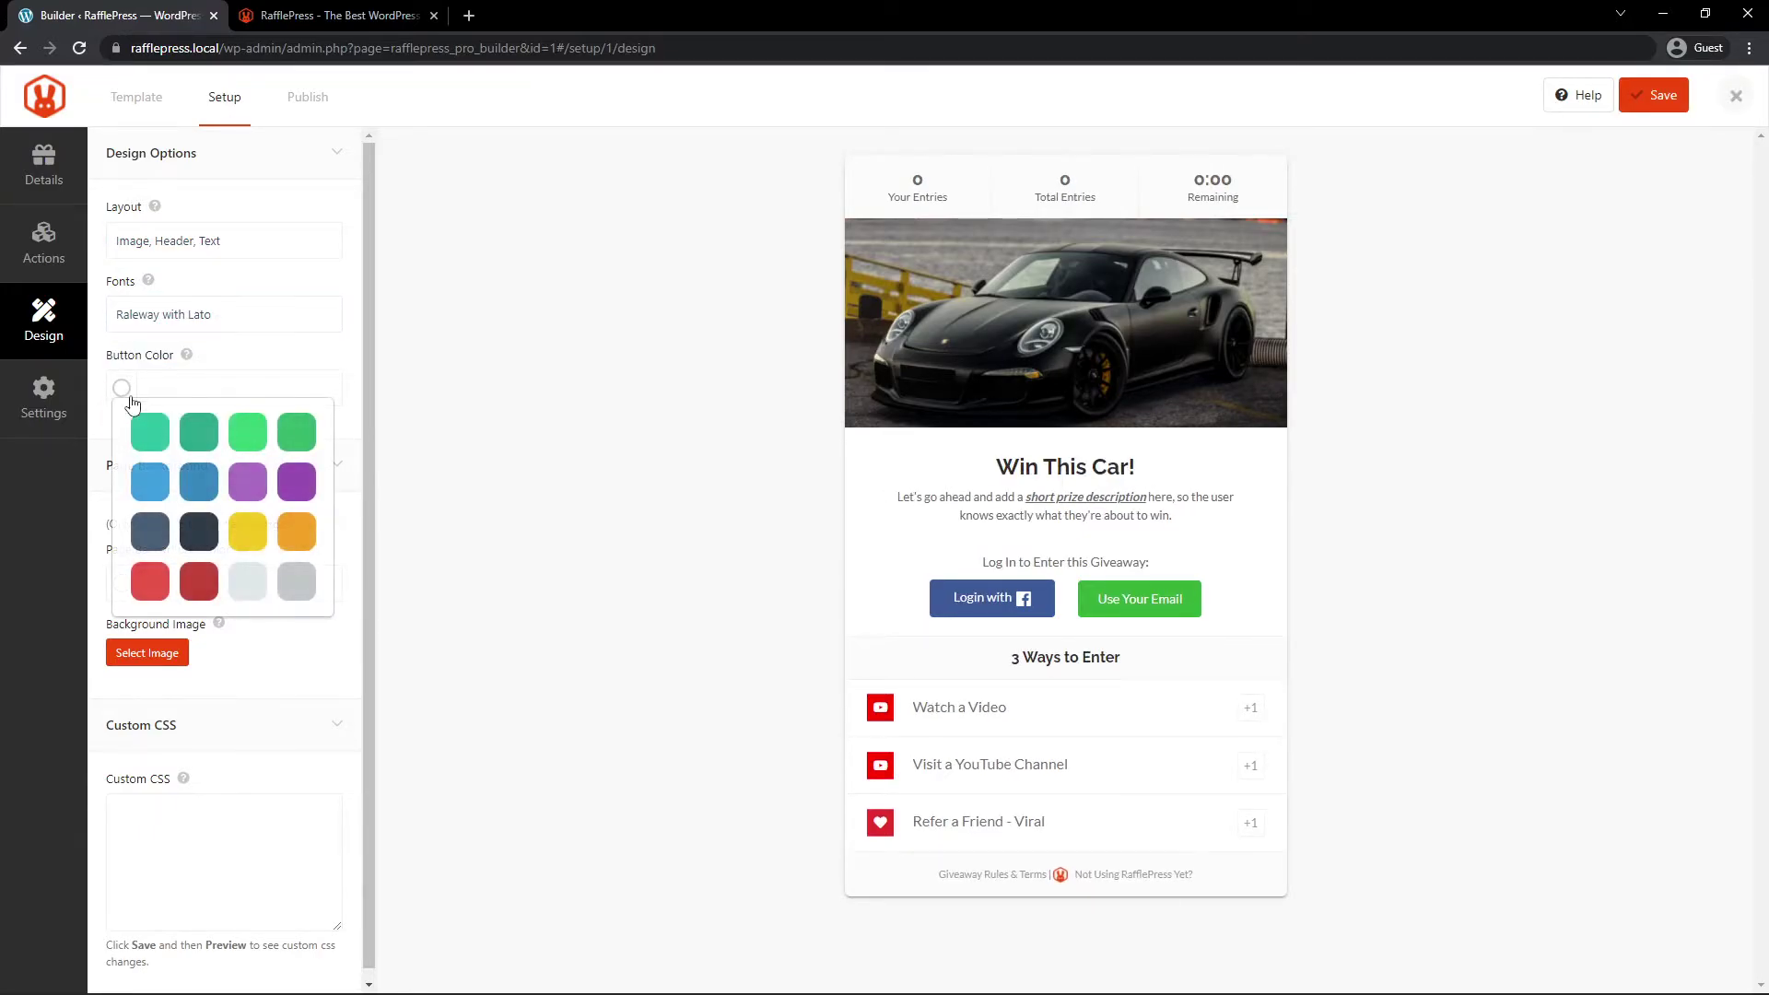
{"action": "left_click", "coordinate": [150, 582]}
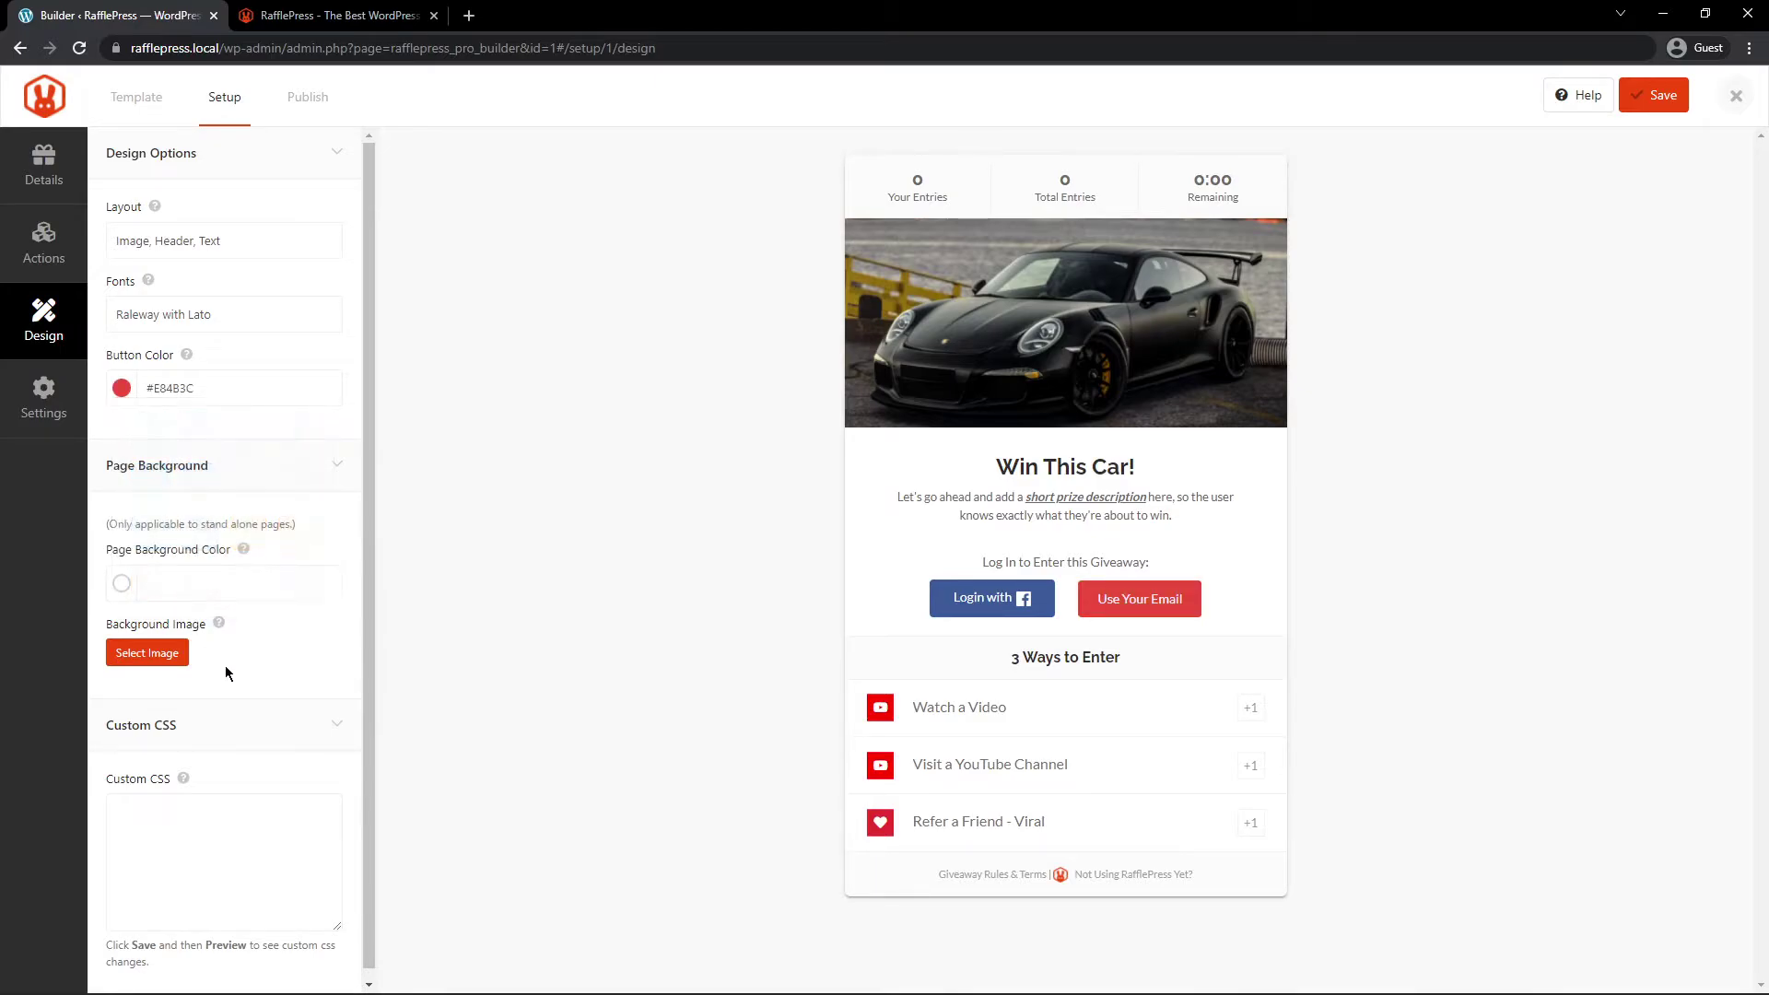
{"action": "left_click", "coordinate": [120, 388]}
{"action": "left_click", "coordinate": [240, 474]}
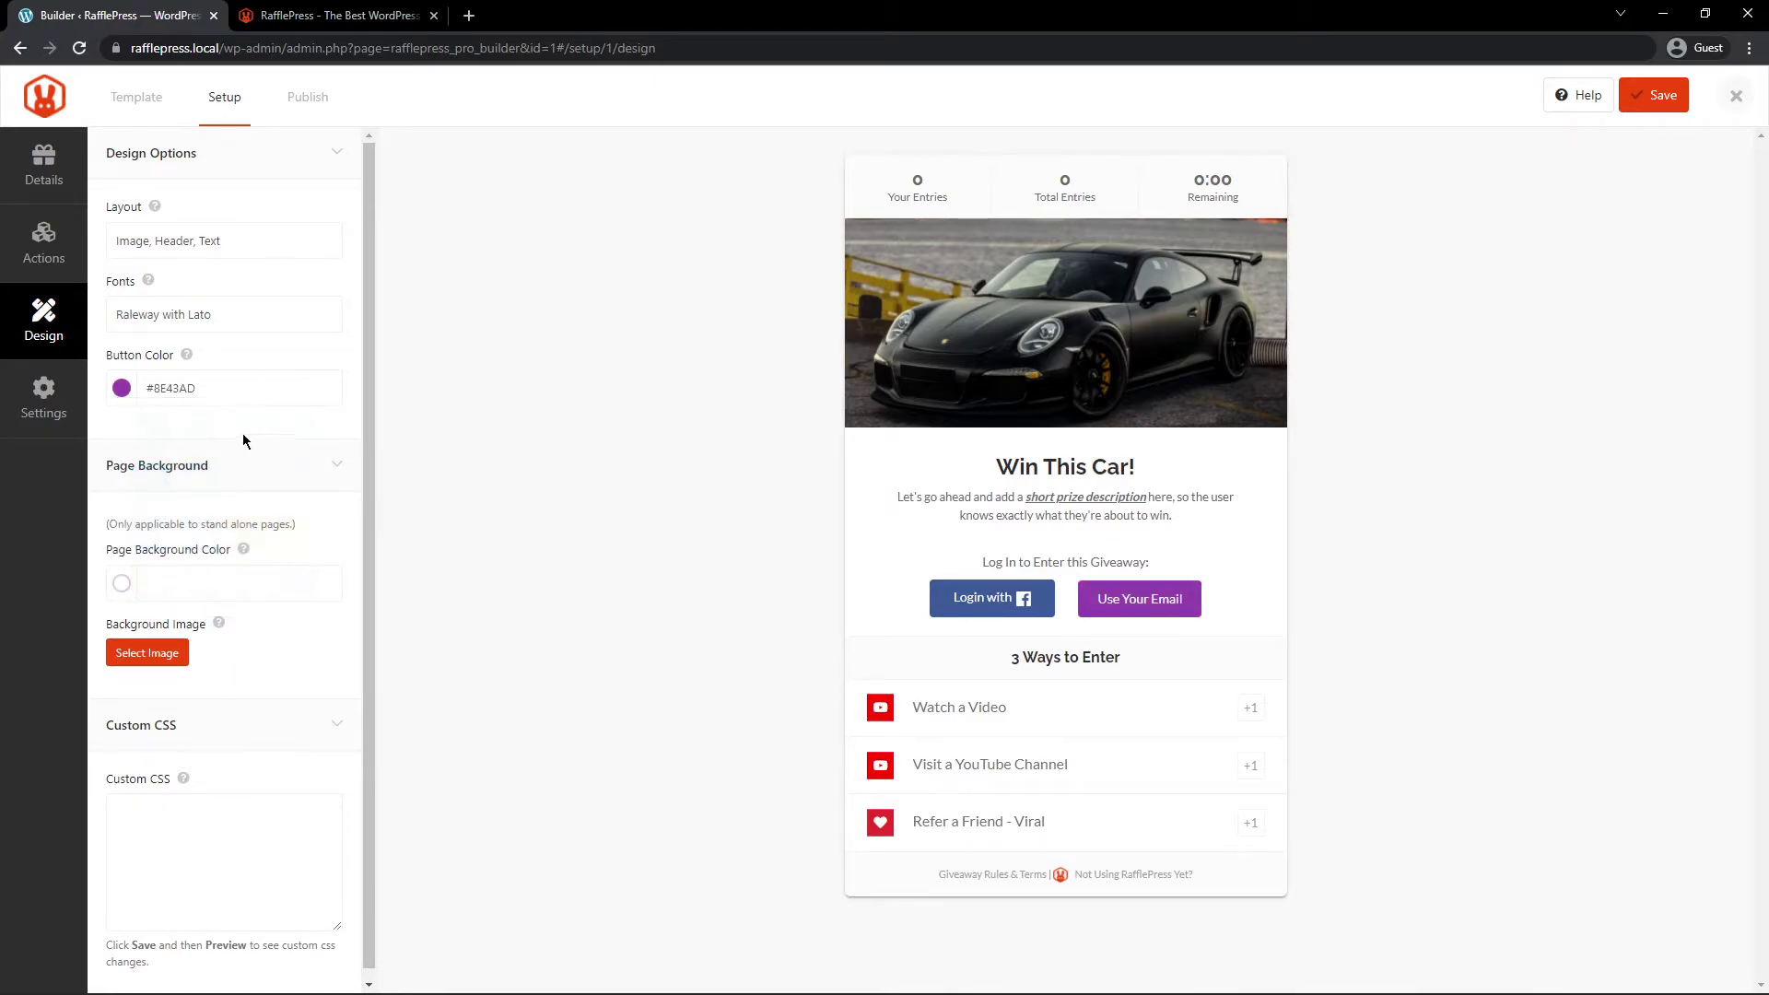
{"action": "left_click", "coordinate": [221, 388]}
{"action": "left_click_drag", "start_coordinate": [206, 388], "coordinate": [144, 388]}
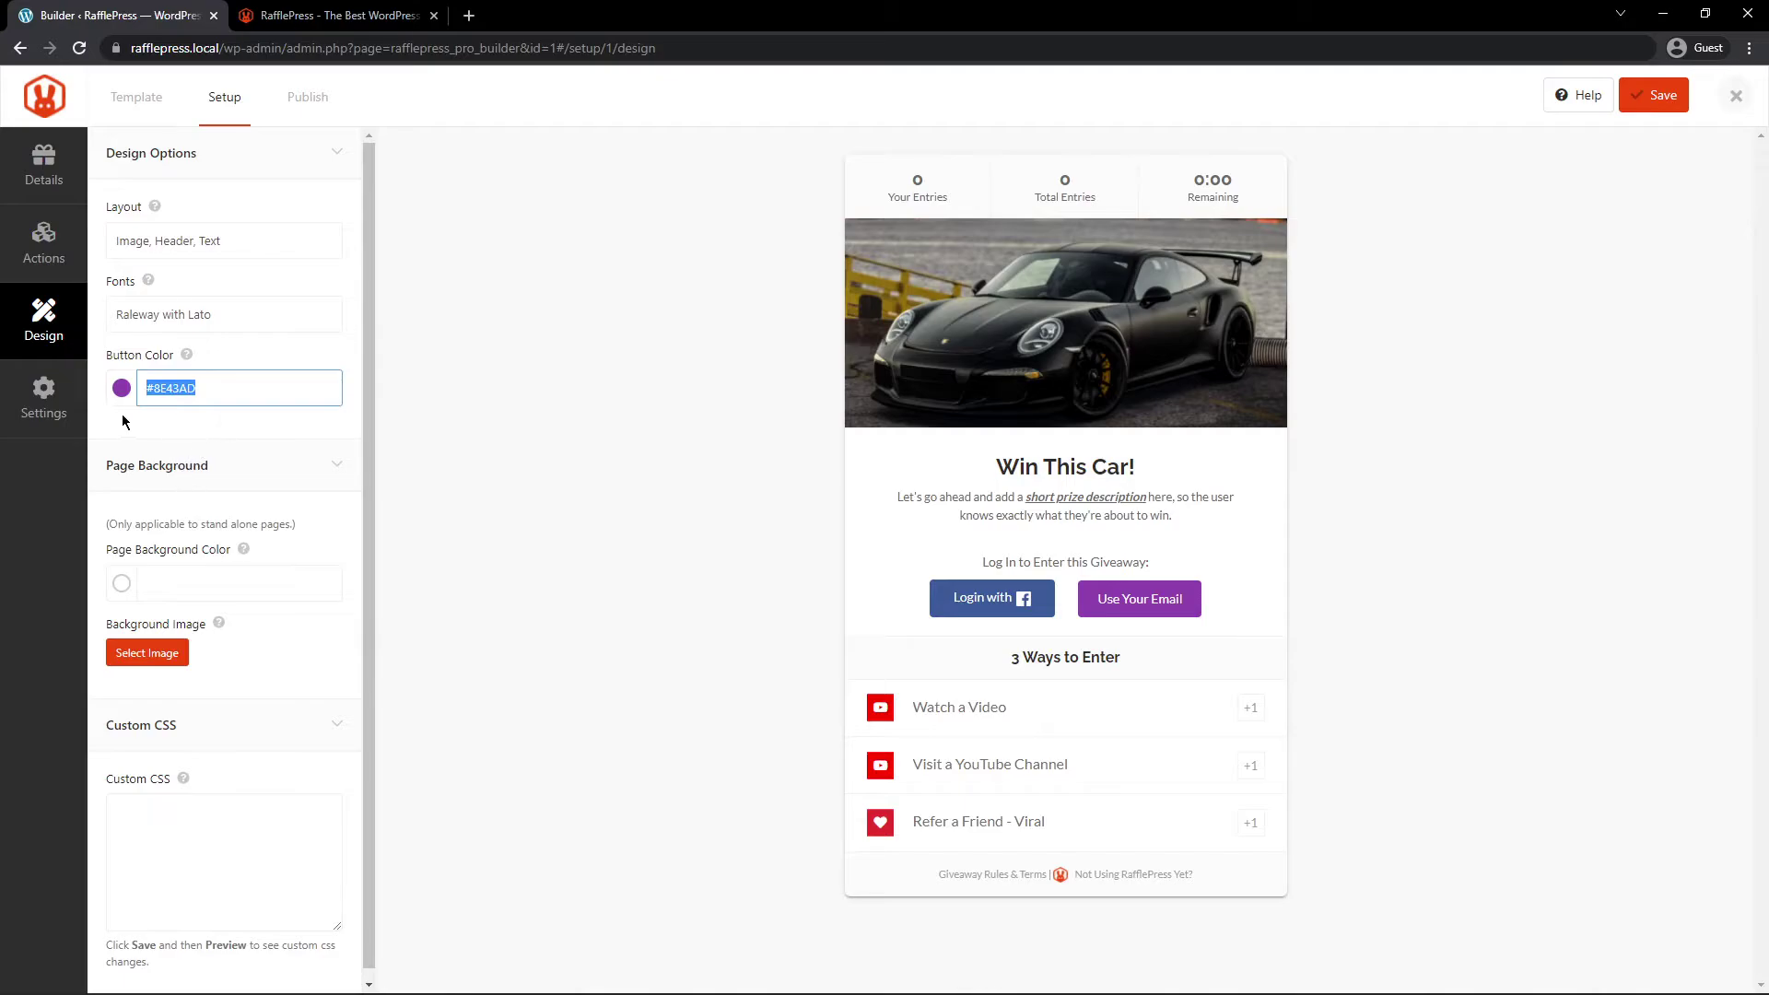
{"action": "left_click", "coordinate": [164, 425]}
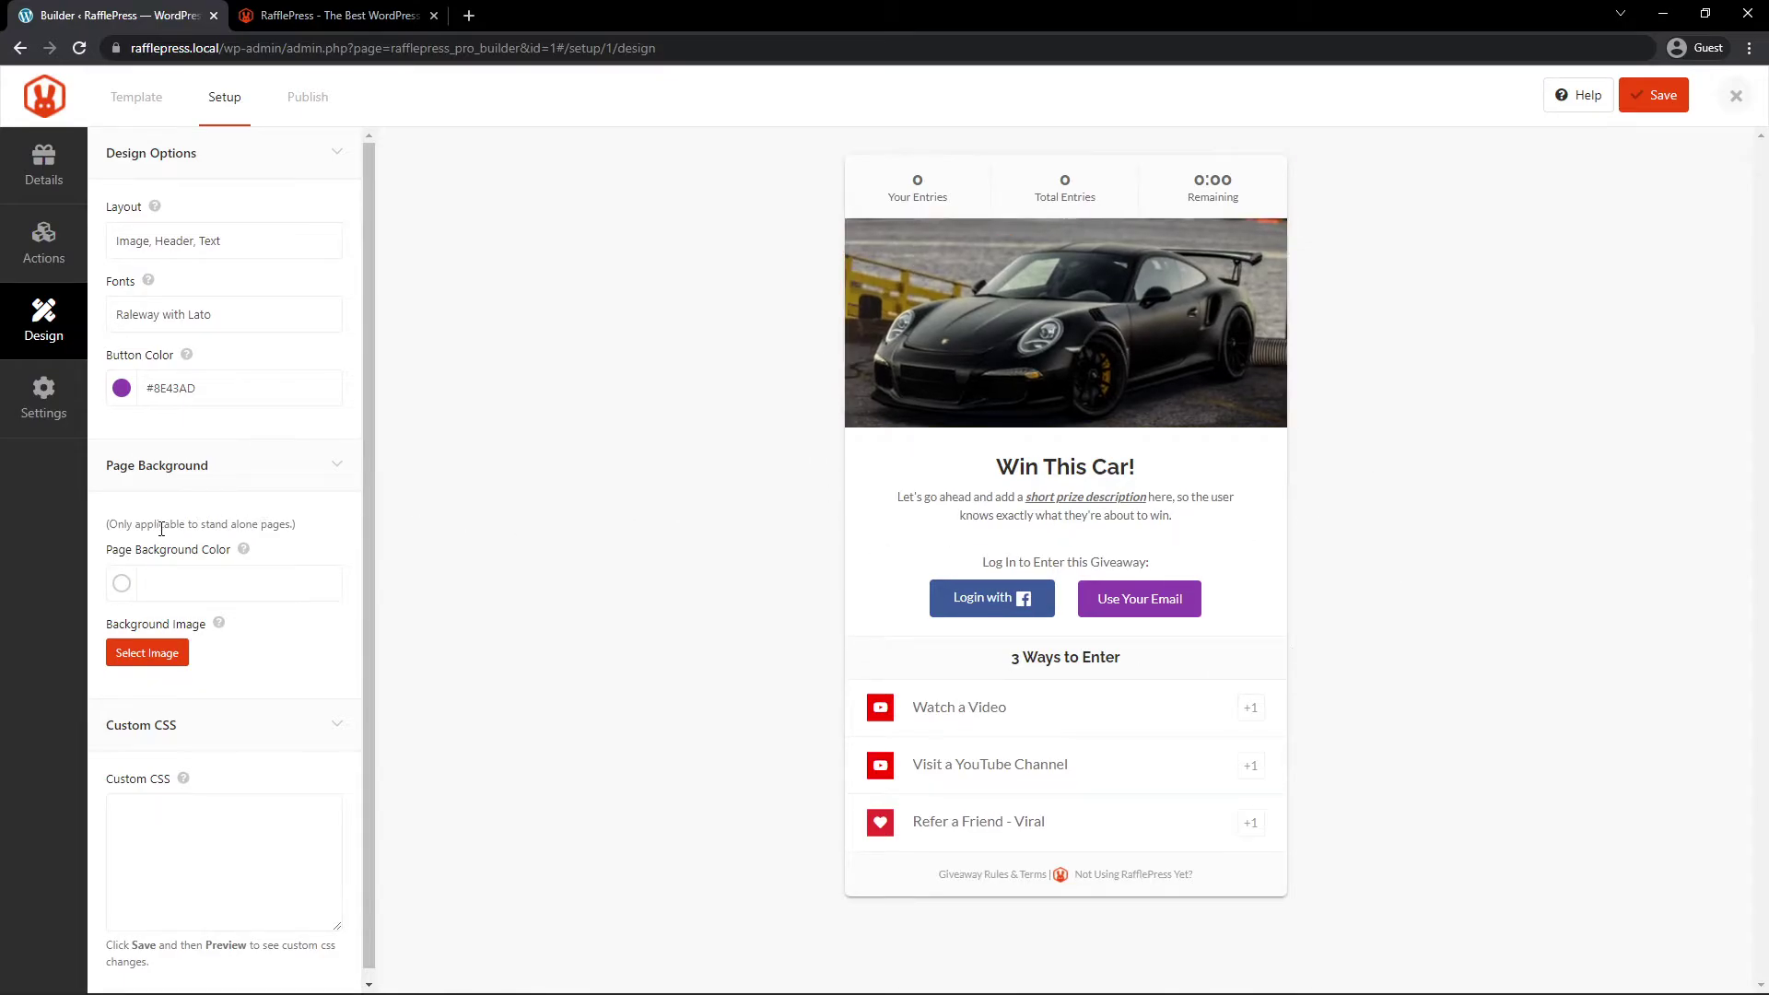
{"action": "left_click_drag", "start_coordinate": [201, 523], "coordinate": [291, 524]}
{"action": "left_click", "coordinate": [291, 523]}
Change the page background to dark navy (#222F3D) and show the Settings sections
{"action": "left_click", "coordinate": [123, 581]}
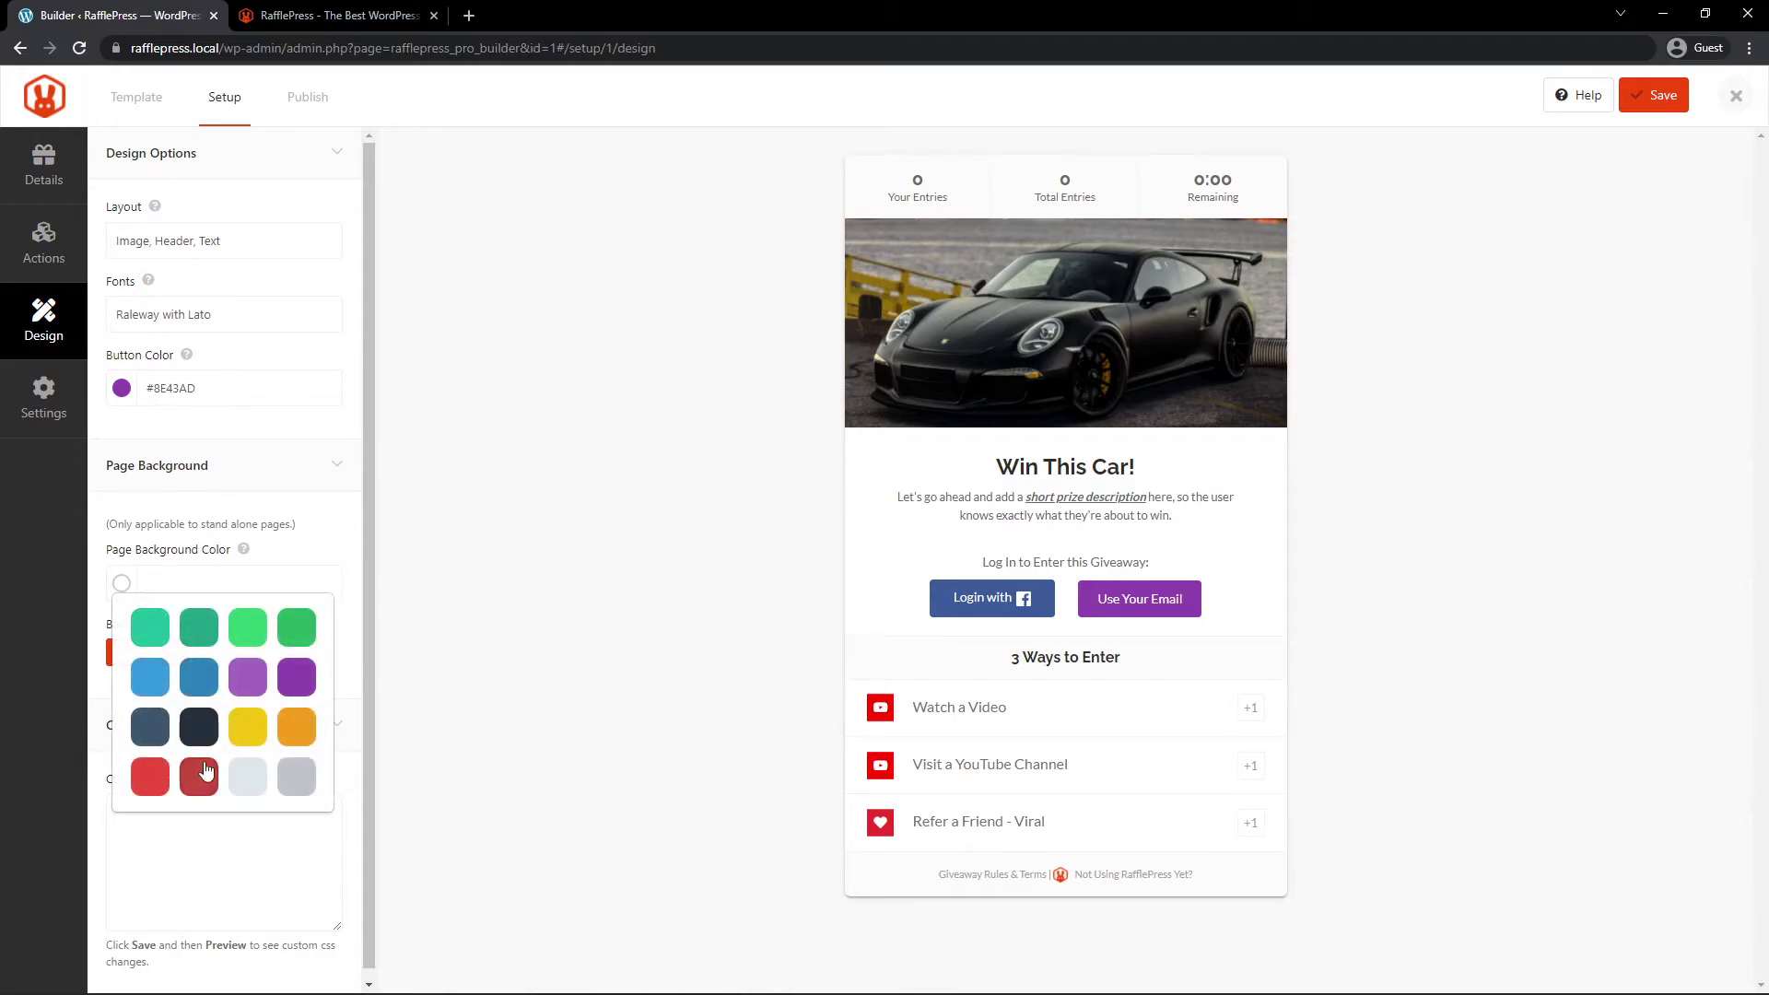
{"action": "left_click", "coordinate": [247, 779]}
{"action": "left_click", "coordinate": [122, 595]}
{"action": "left_click", "coordinate": [142, 672]}
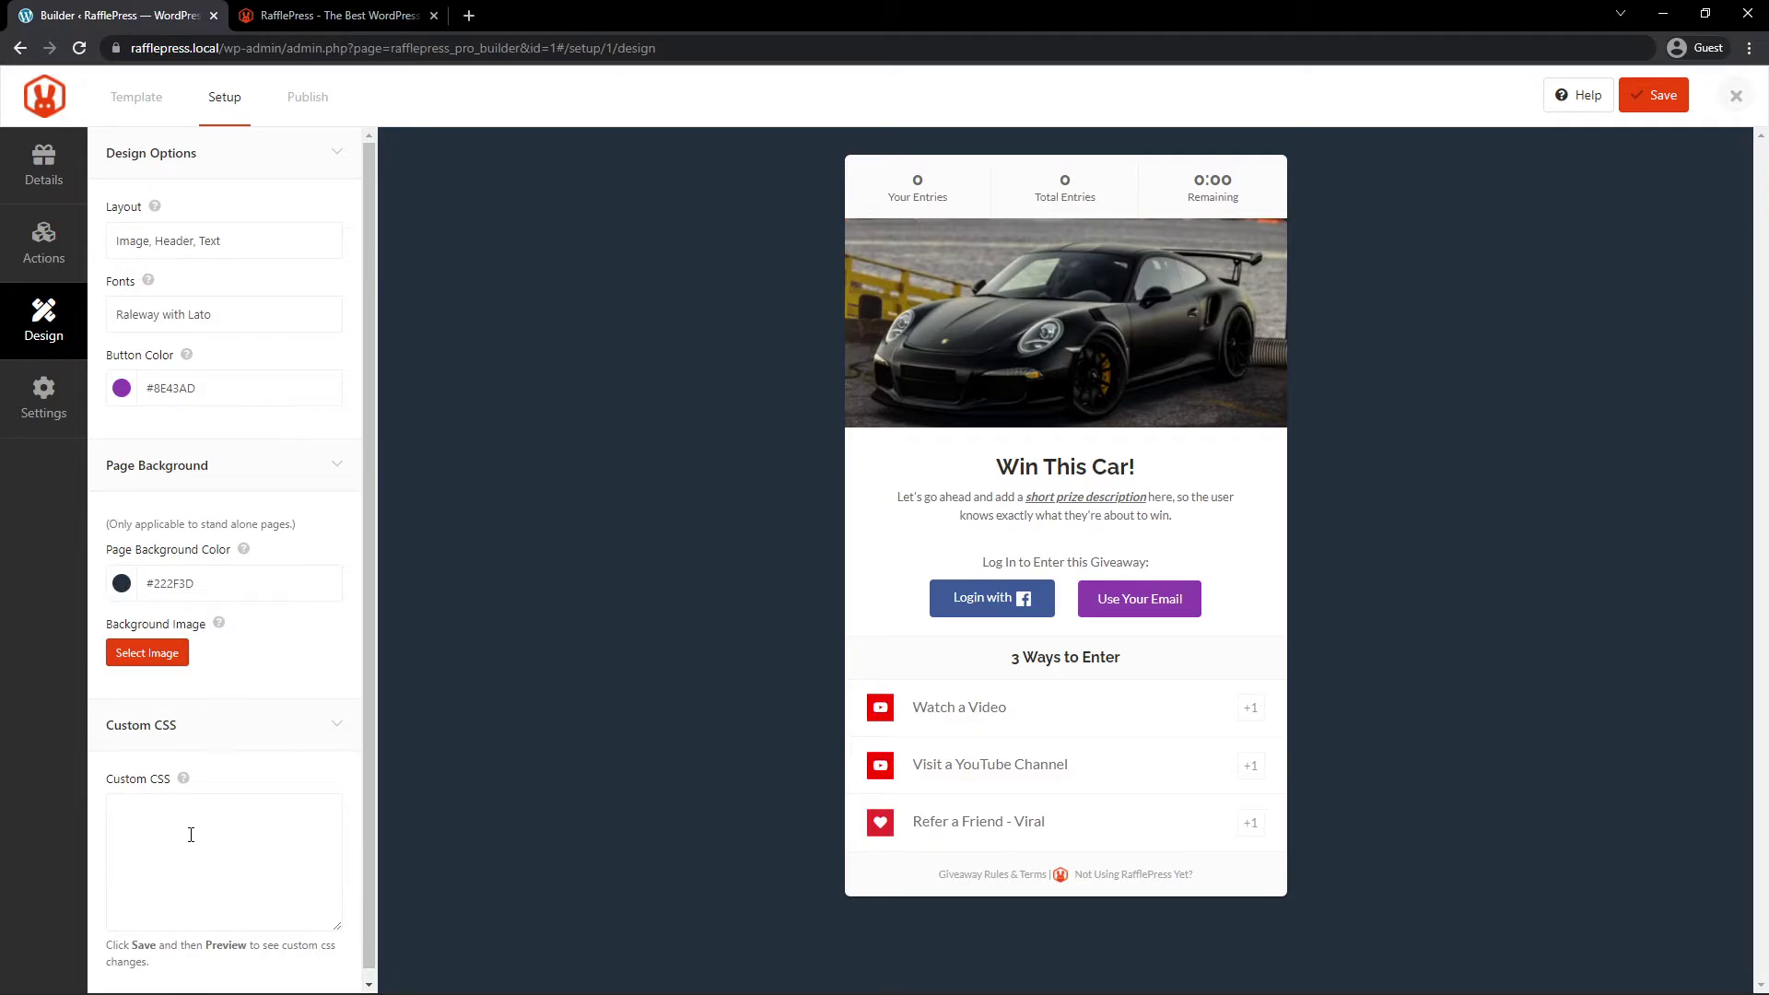
{"action": "left_click", "coordinate": [44, 394]}
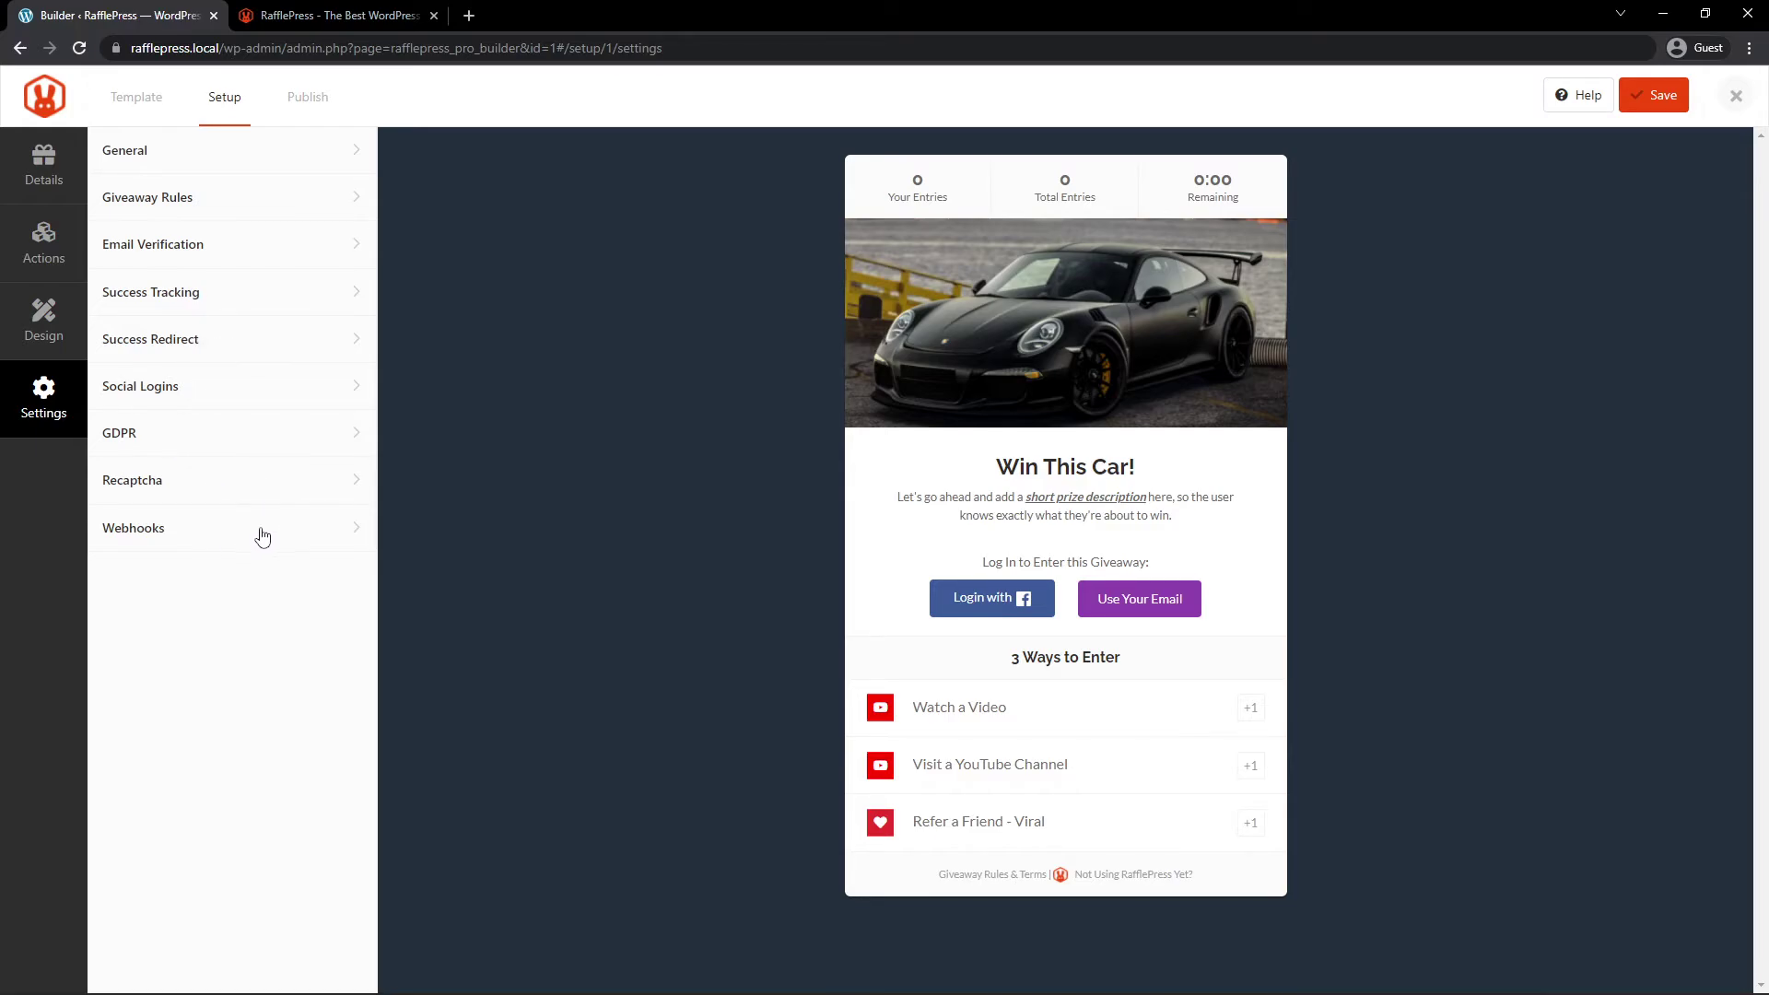
Open the Giveaway Rules settings and launch the rules generator
{"action": "left_click", "coordinate": [164, 203]}
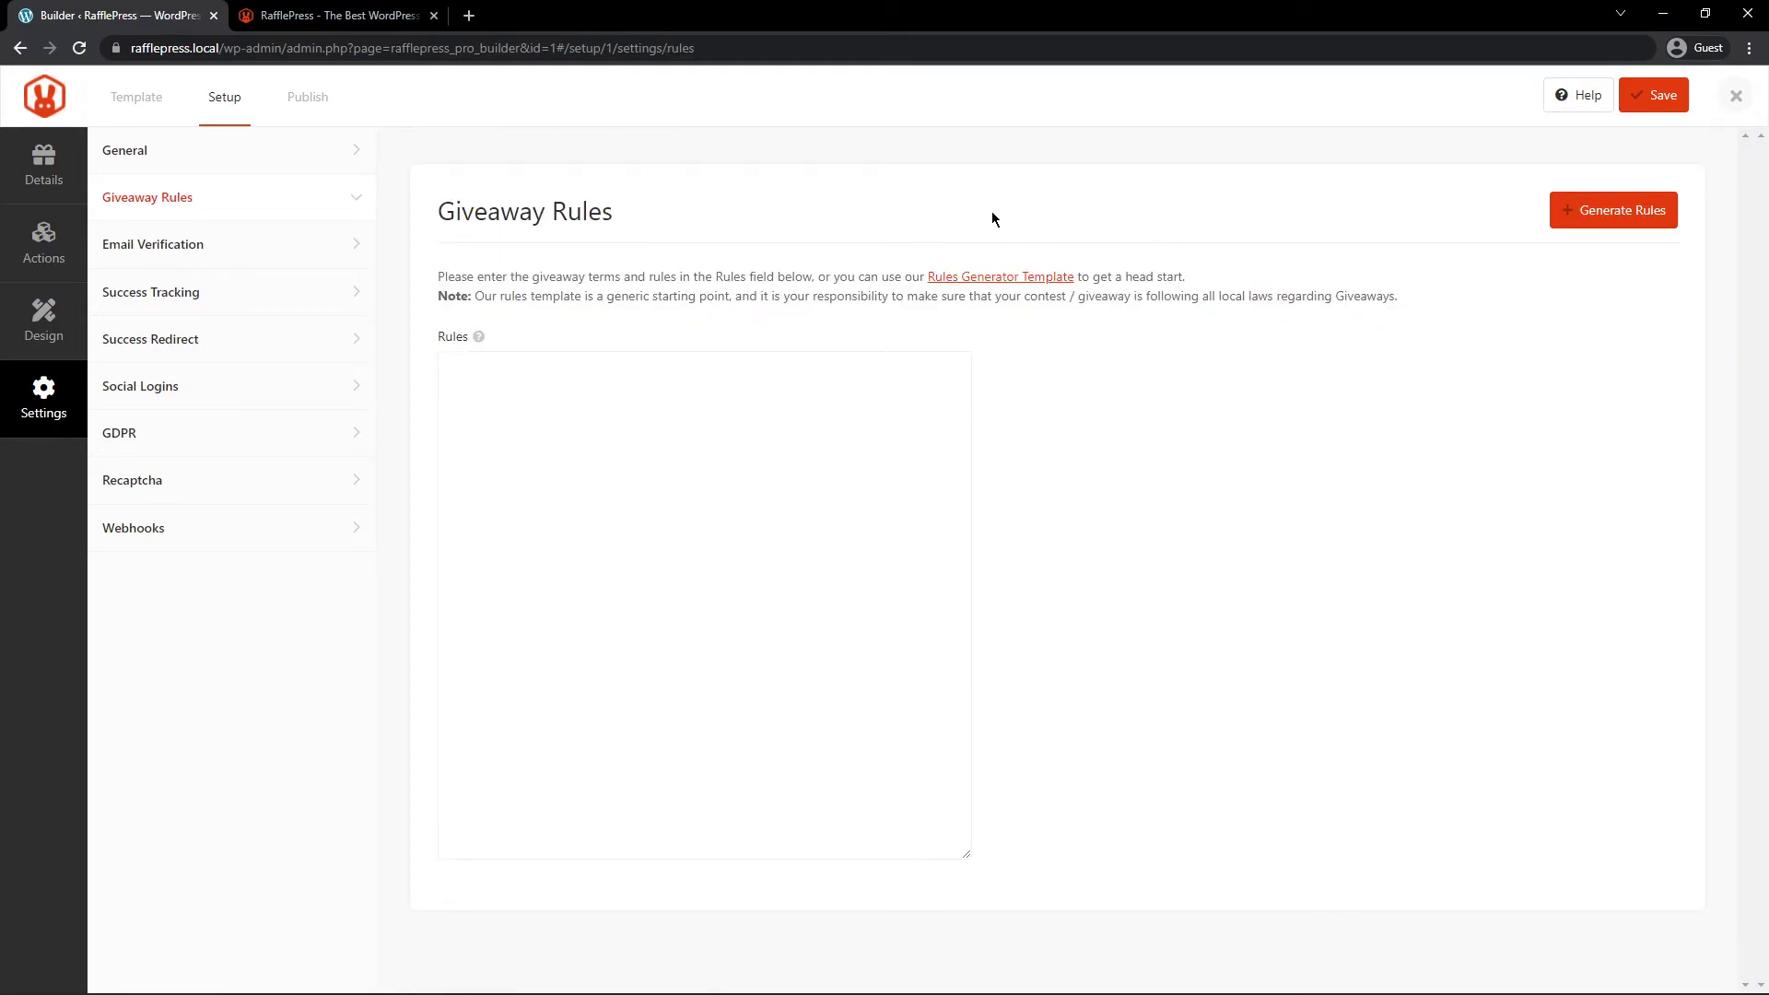
{"action": "left_click", "coordinate": [528, 394]}
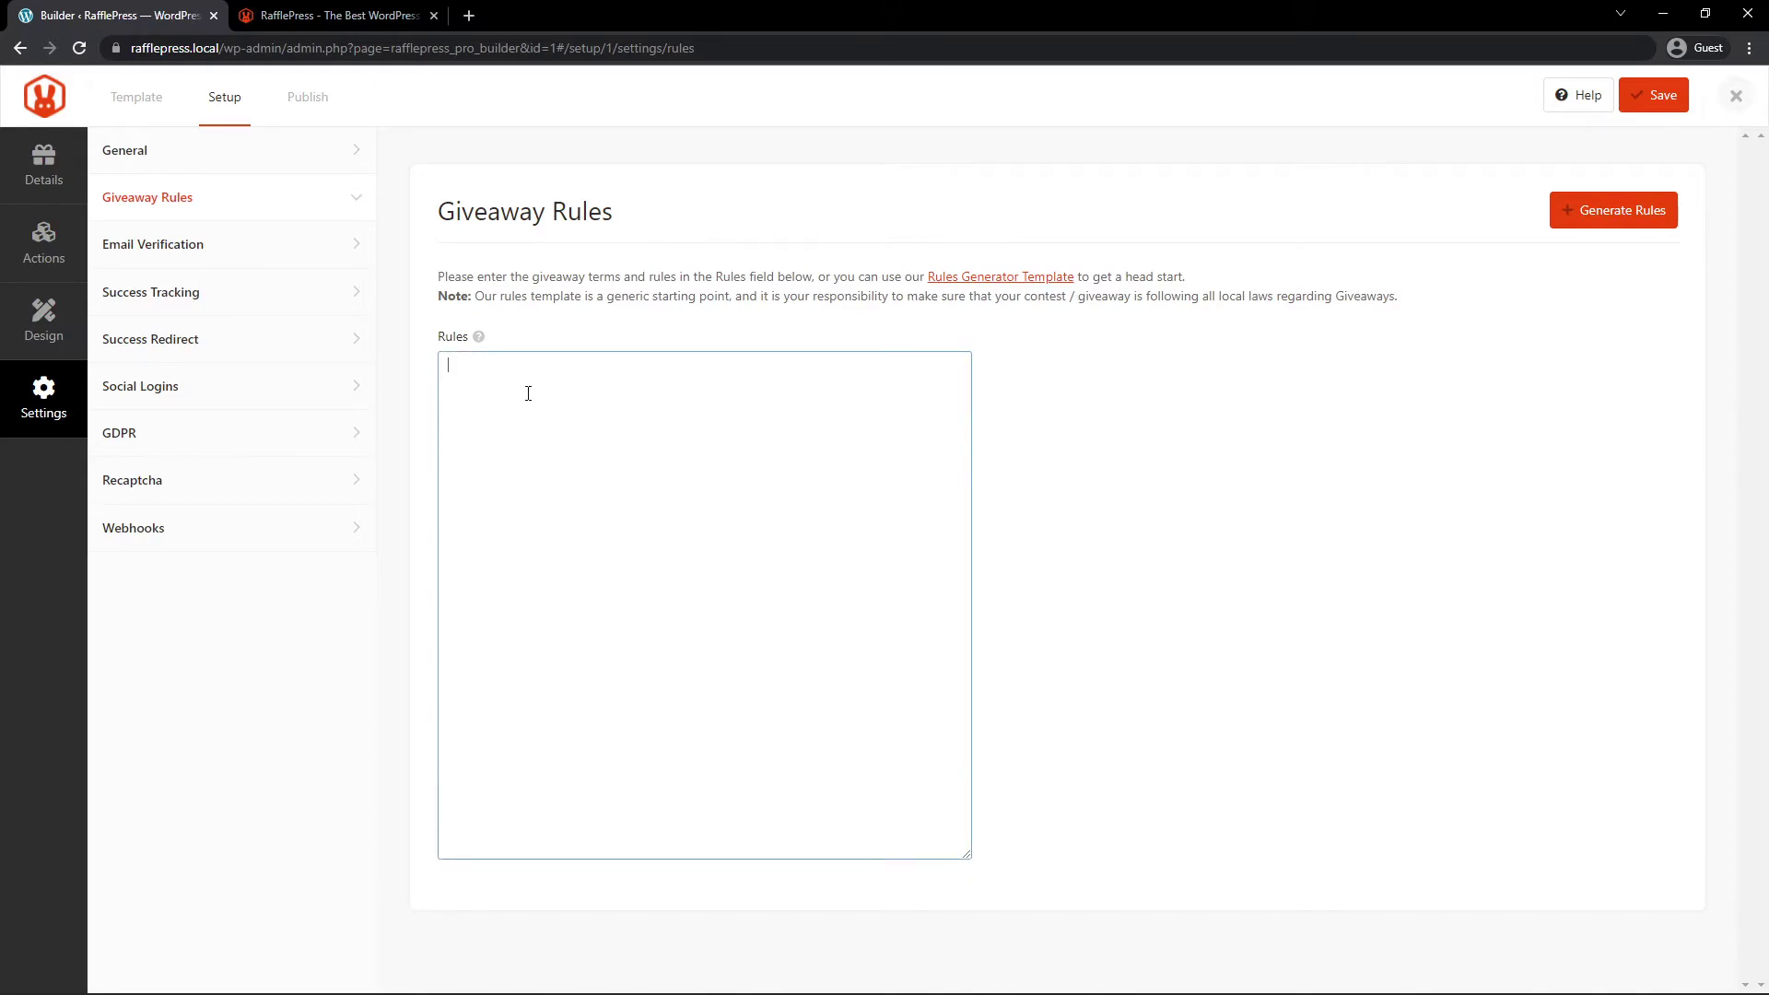
{"action": "left_click", "coordinate": [1622, 210]}
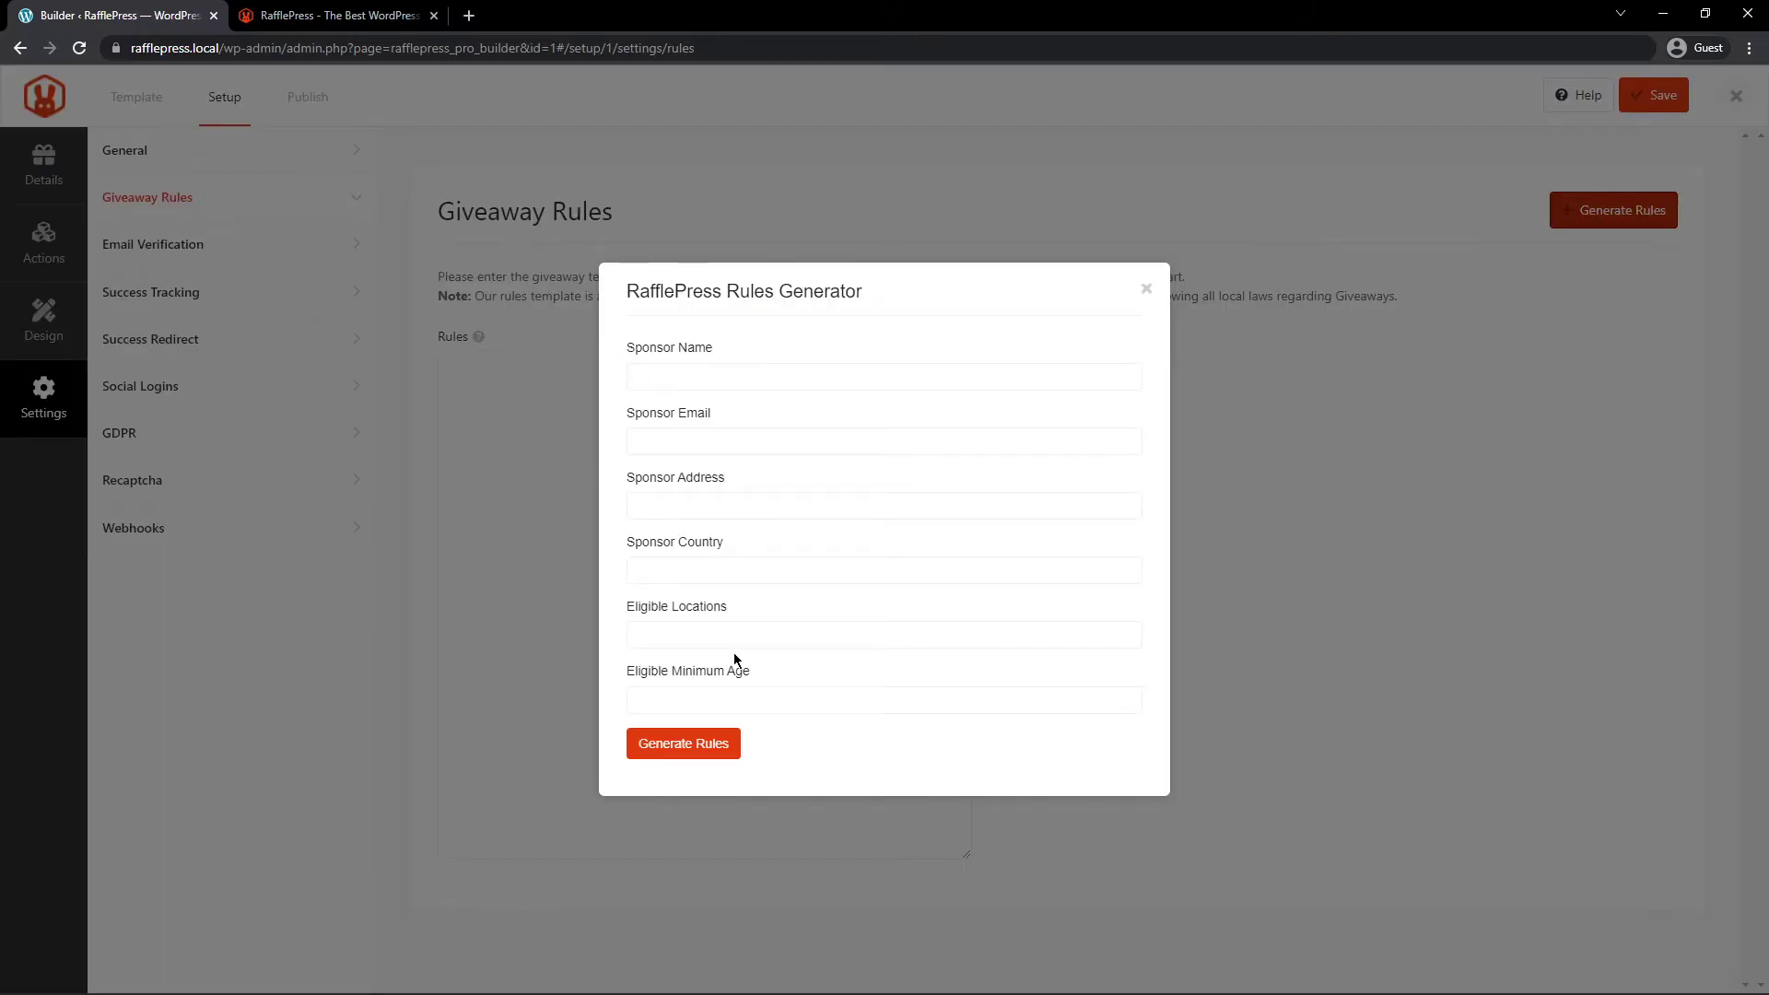
Enter sponsor Acme Inc with its e-mail, address and country, locations Everywhere, minimum age 18
{"action": "left_click", "coordinate": [713, 376]}
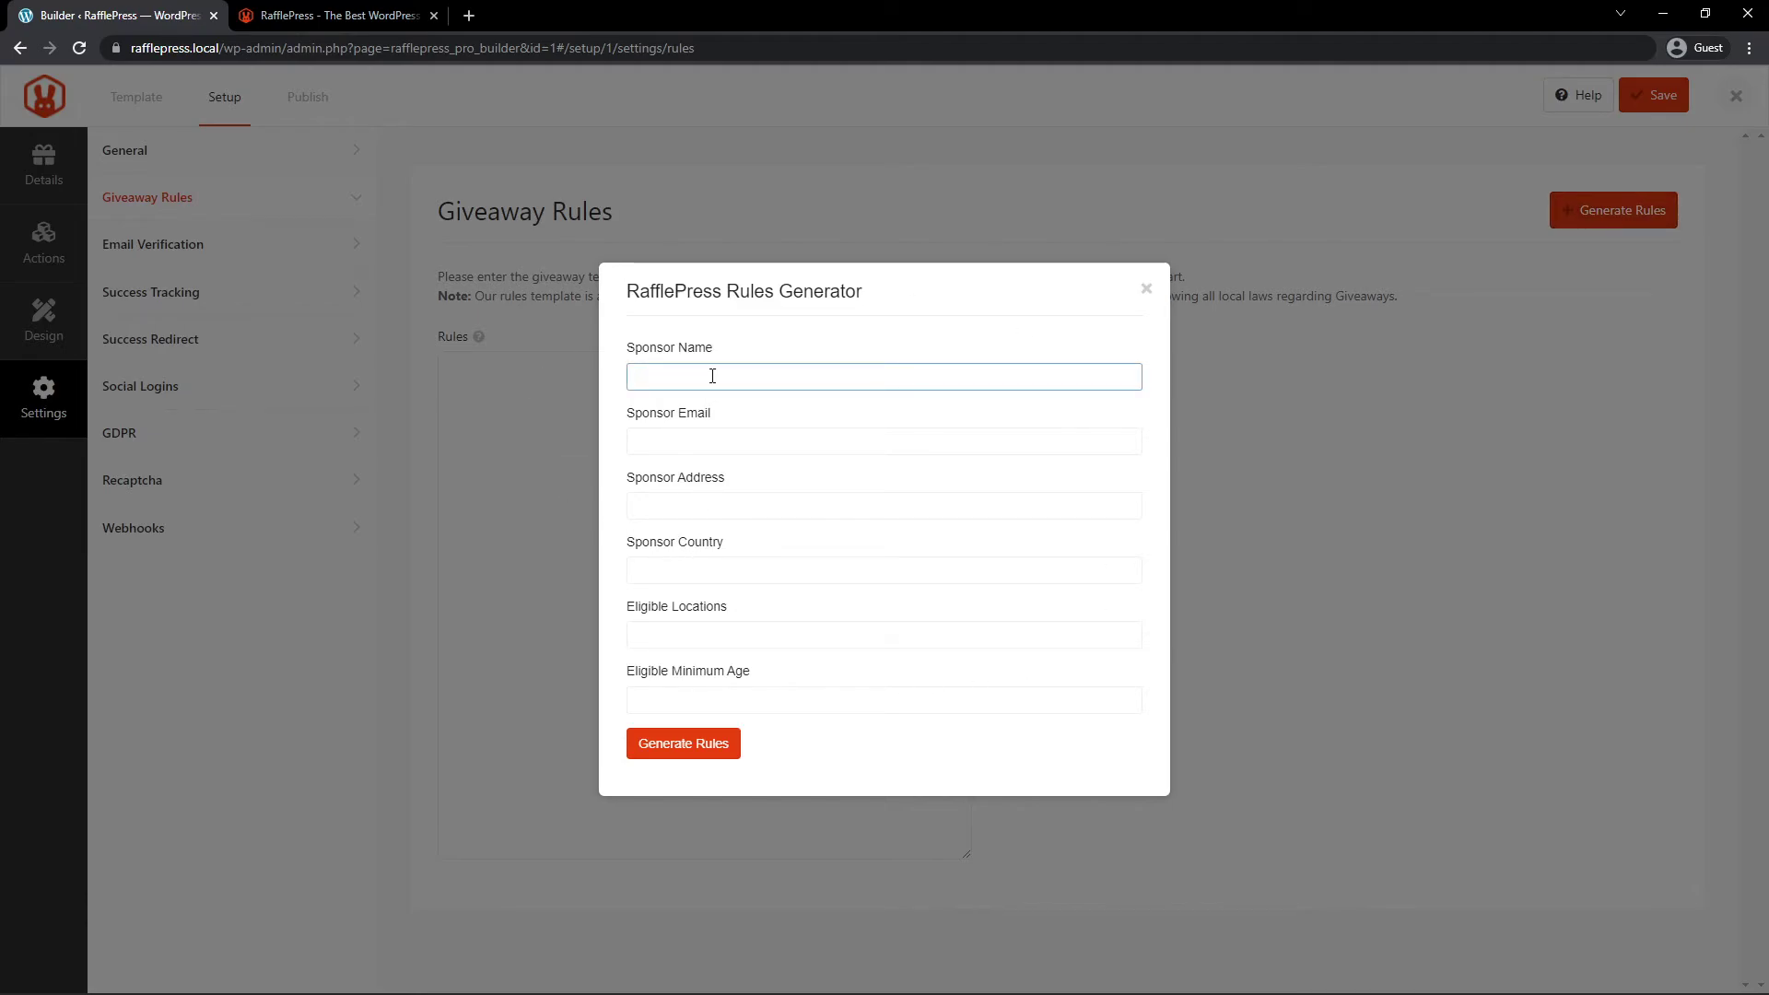
{"action": "type", "text": "Acme Inc"}
{"action": "left_click", "coordinate": [686, 436]}
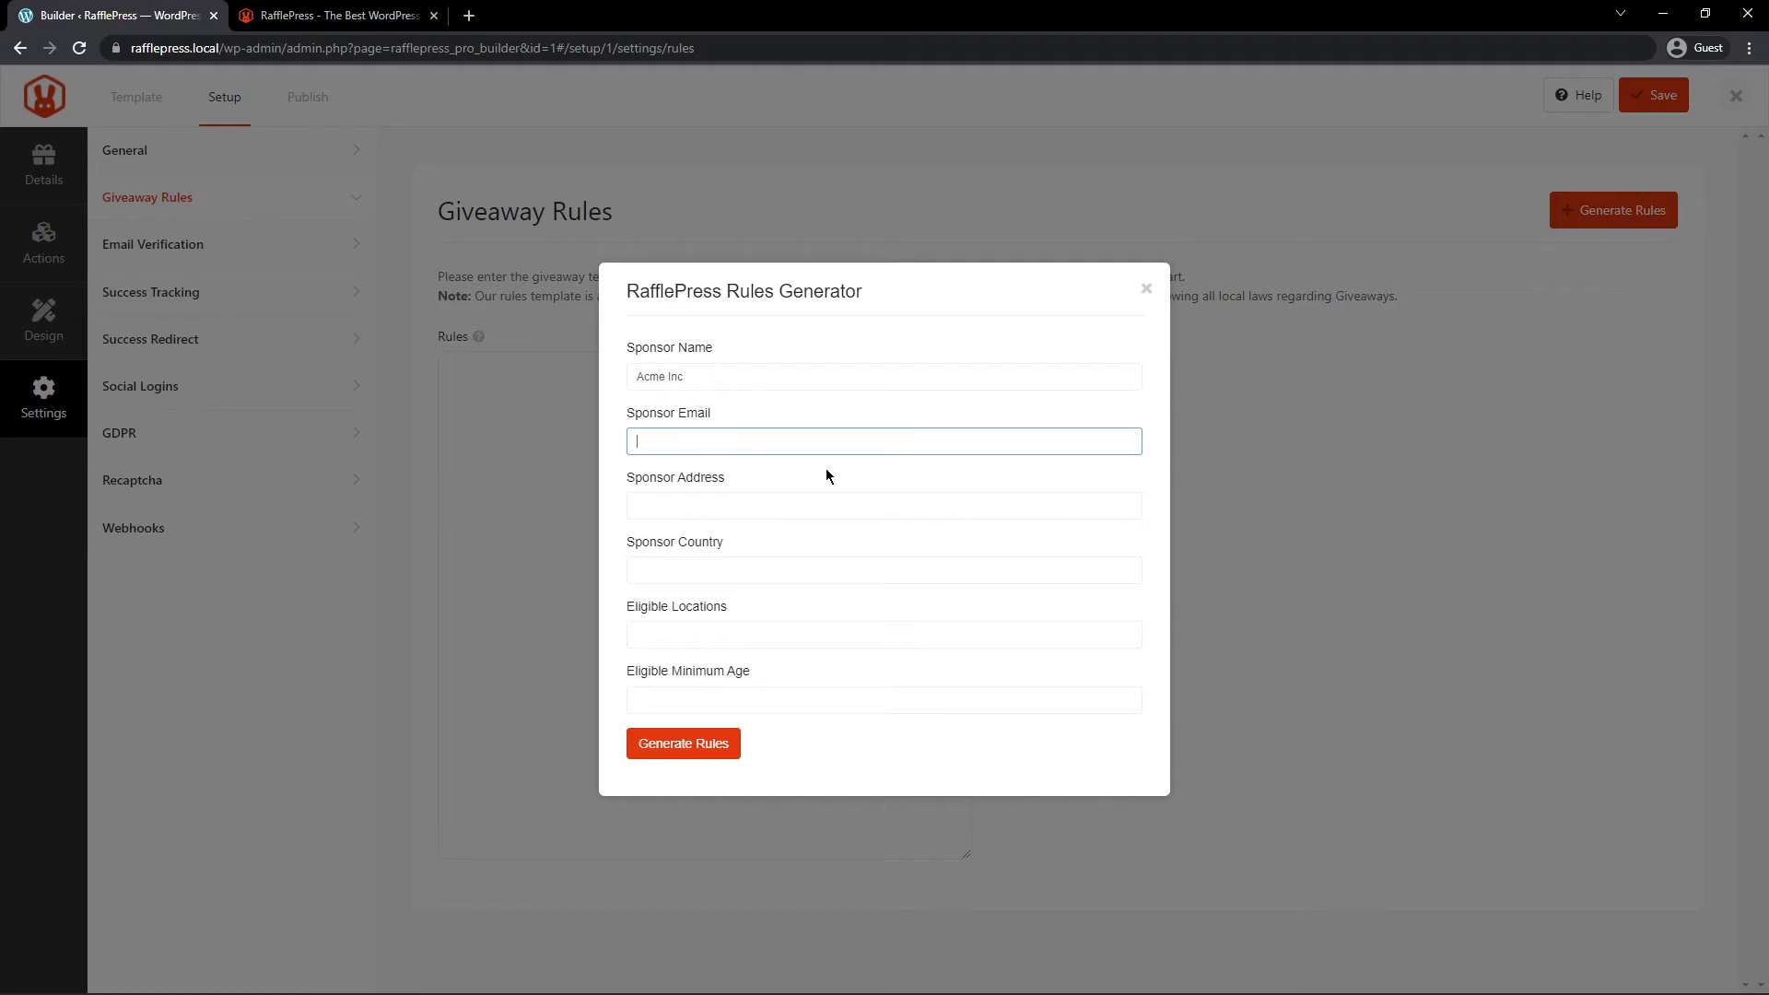
{"action": "type", "text": "acme@example.com"}
{"action": "key", "text": "Tab"}
{"action": "type", "text": "123 Acme Drive"}
{"action": "left_click", "coordinate": [840, 560]}
{"action": "type", "text": "Acmeland"}
{"action": "left_click", "coordinate": [781, 631]}
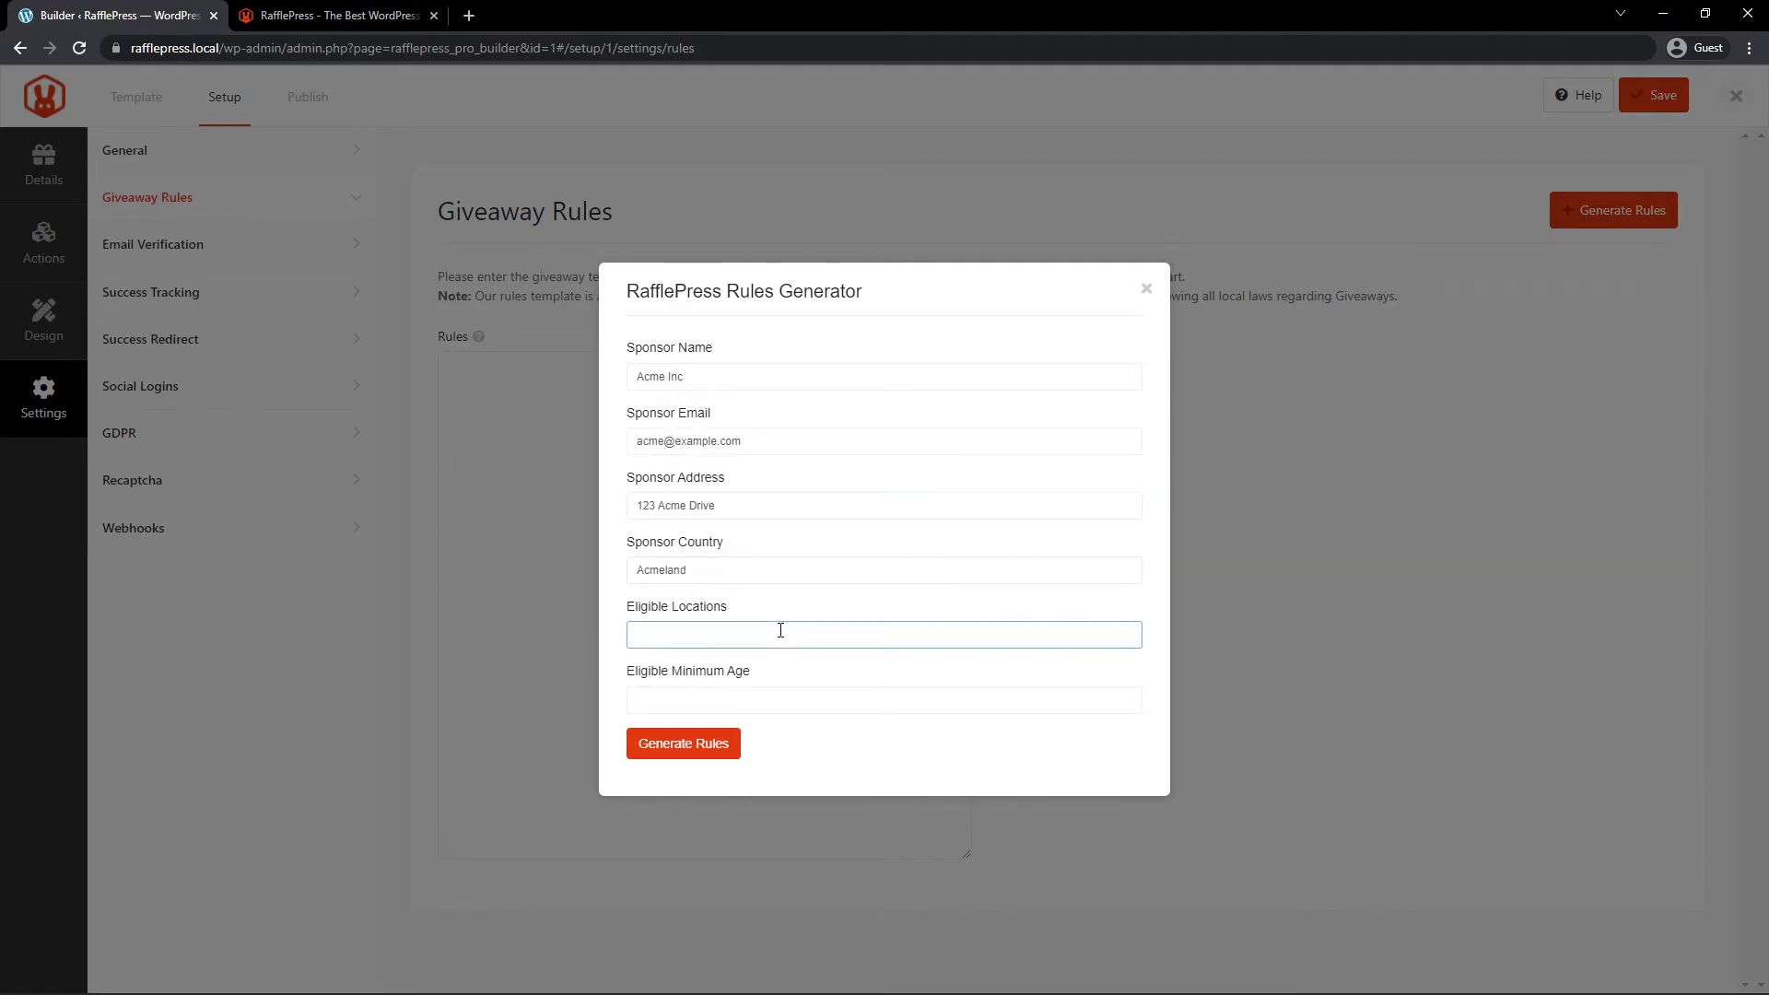
{"action": "type", "text": "Everywhere"}
{"action": "key", "text": "Tab"}
{"action": "type", "text": "18"}
{"action": "left_click", "coordinate": [759, 341]}
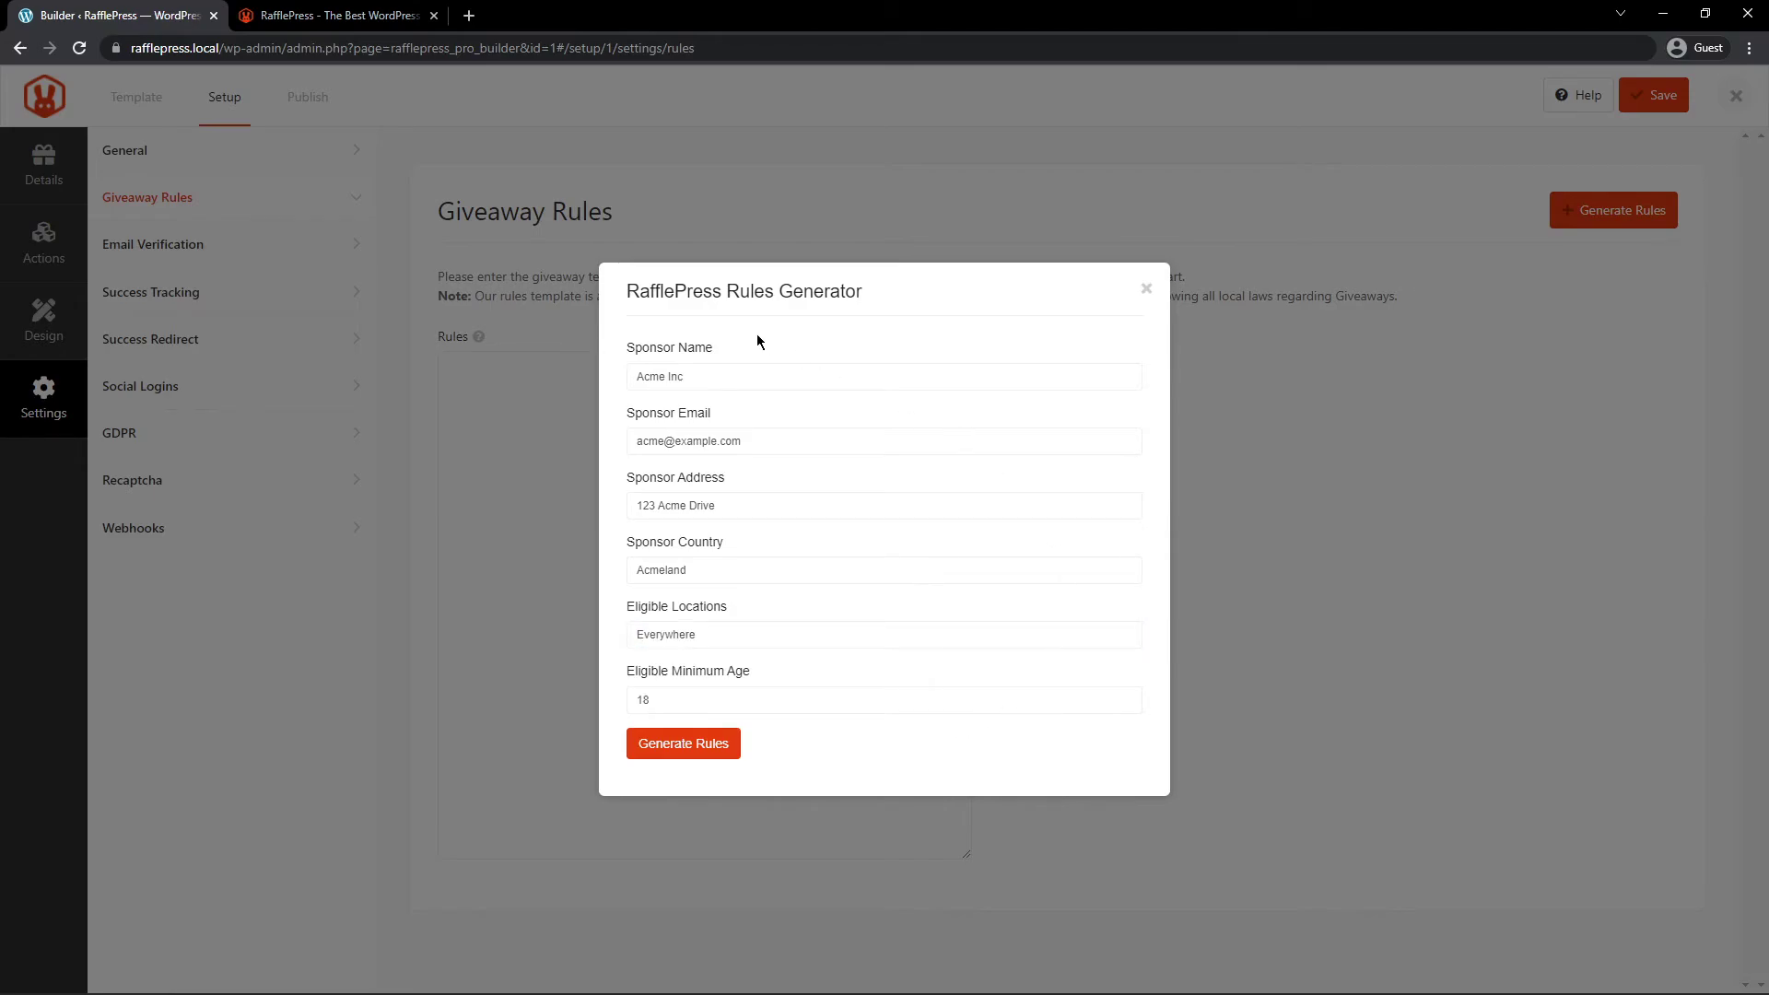
Generate the official rules text and save the giveaway
{"action": "left_click", "coordinate": [689, 756]}
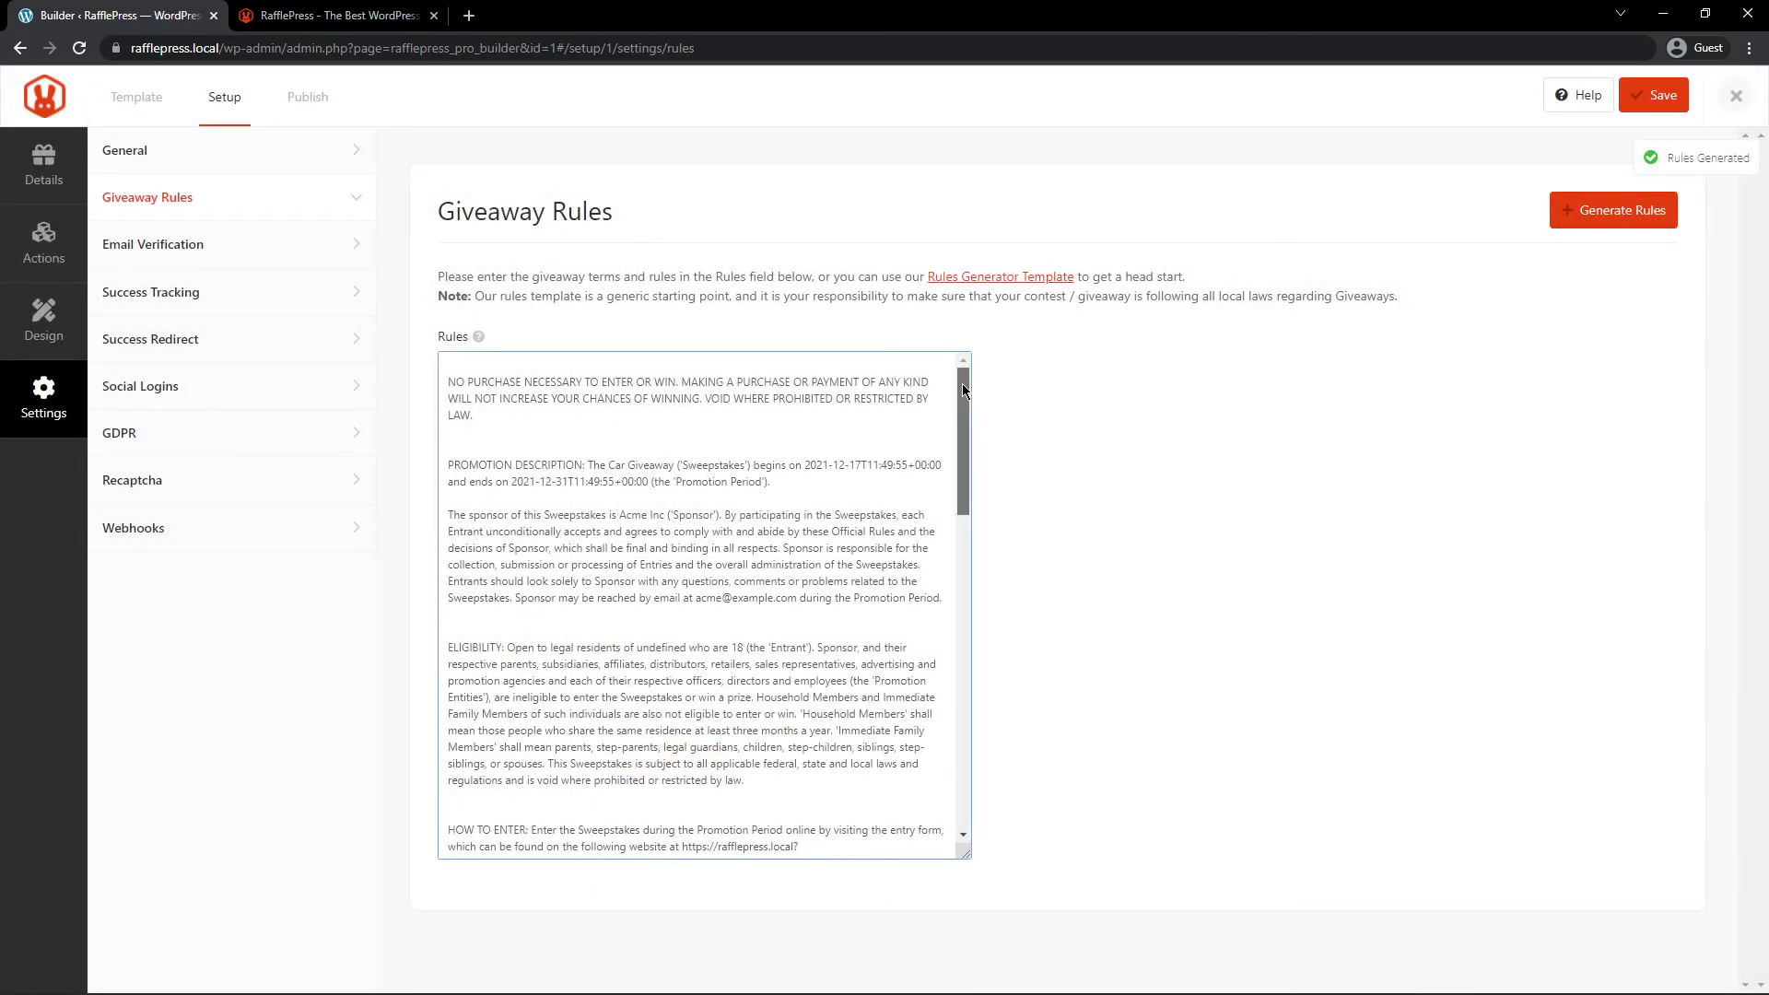
{"action": "mouse_move", "coordinate": [963, 385]}
{"action": "left_mouse_down"}
{"action": "mouse_move", "coordinate": [949, 721]}
{"action": "mouse_move", "coordinate": [965, 378]}
{"action": "left_mouse_up"}
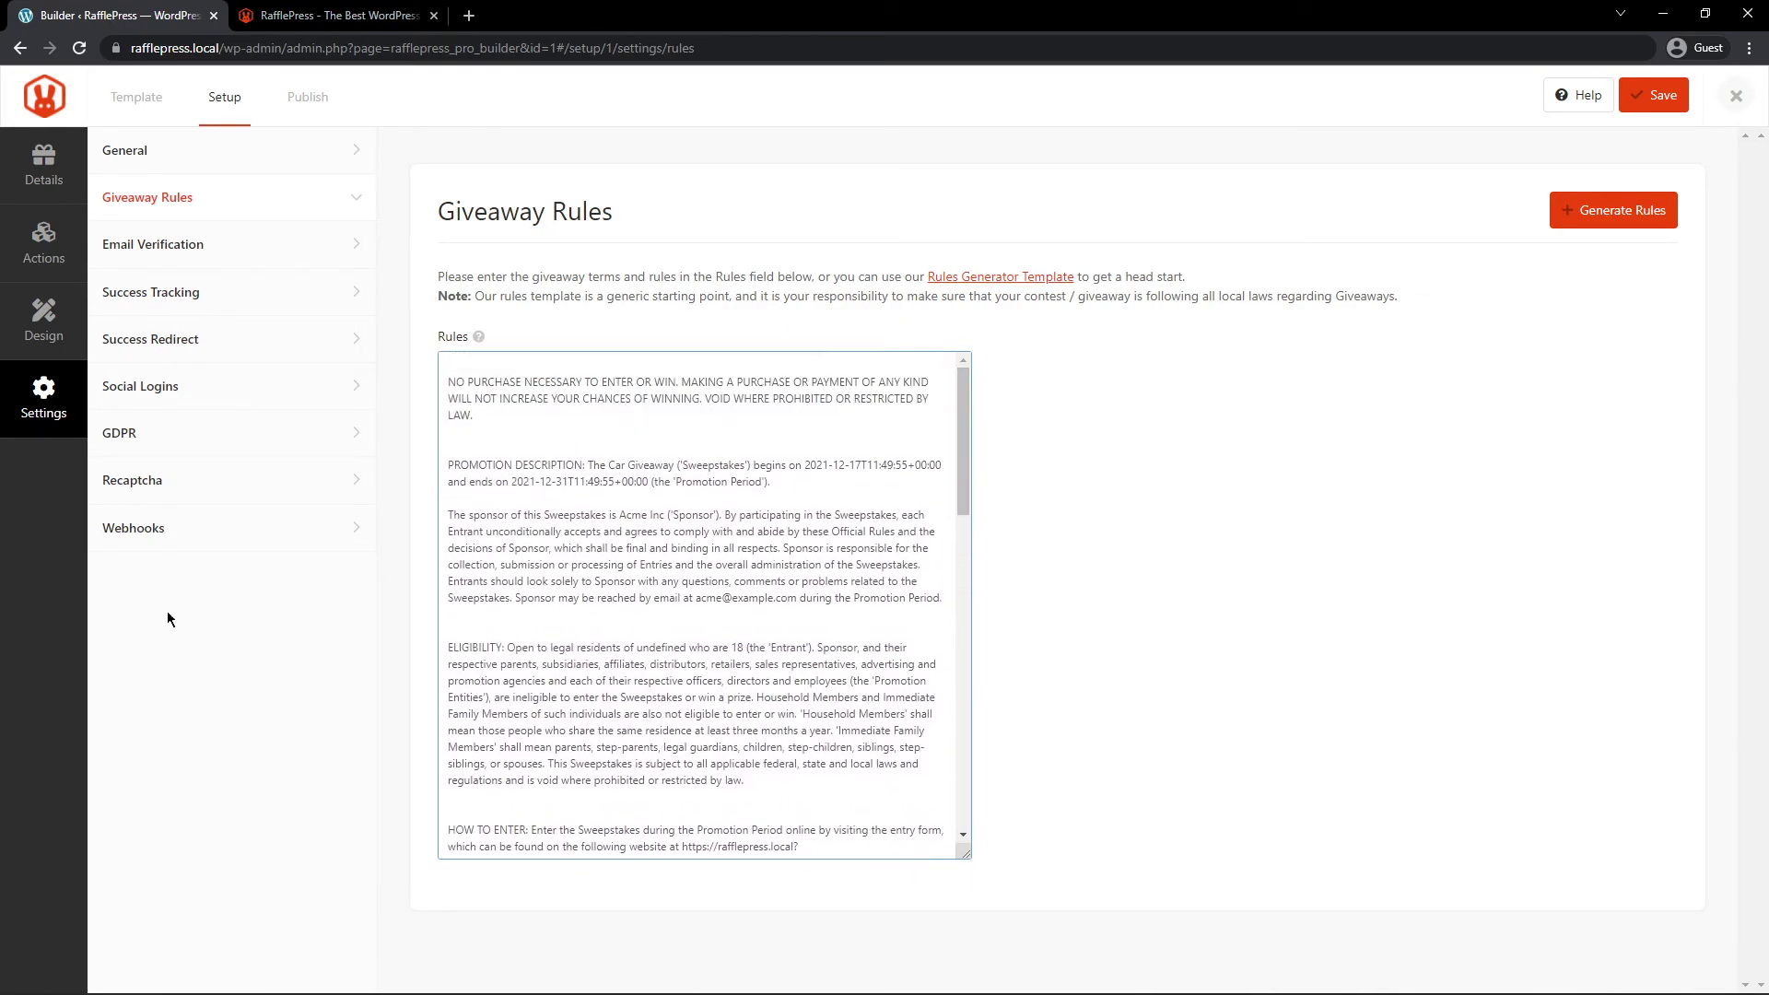
{"action": "left_click", "coordinate": [1656, 105]}
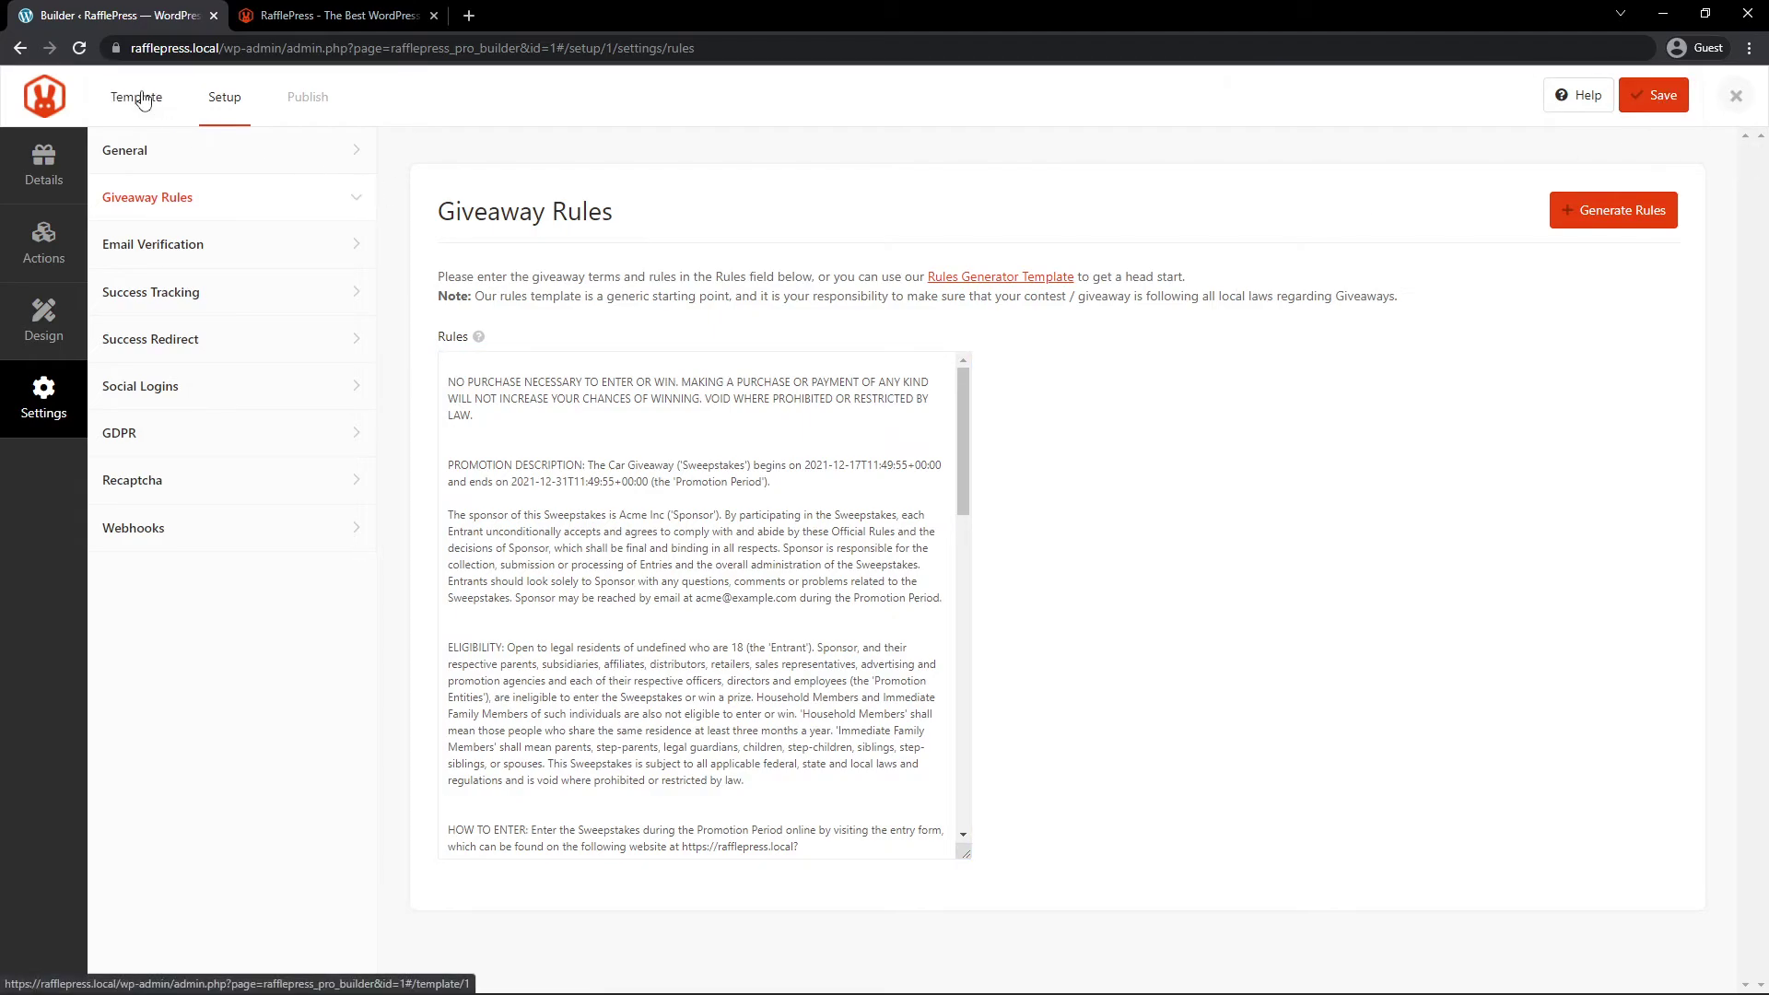
Publish the giveaway as a Giveaway Landing Page with the page permalink 'giveaway'
{"action": "left_click", "coordinate": [309, 109]}
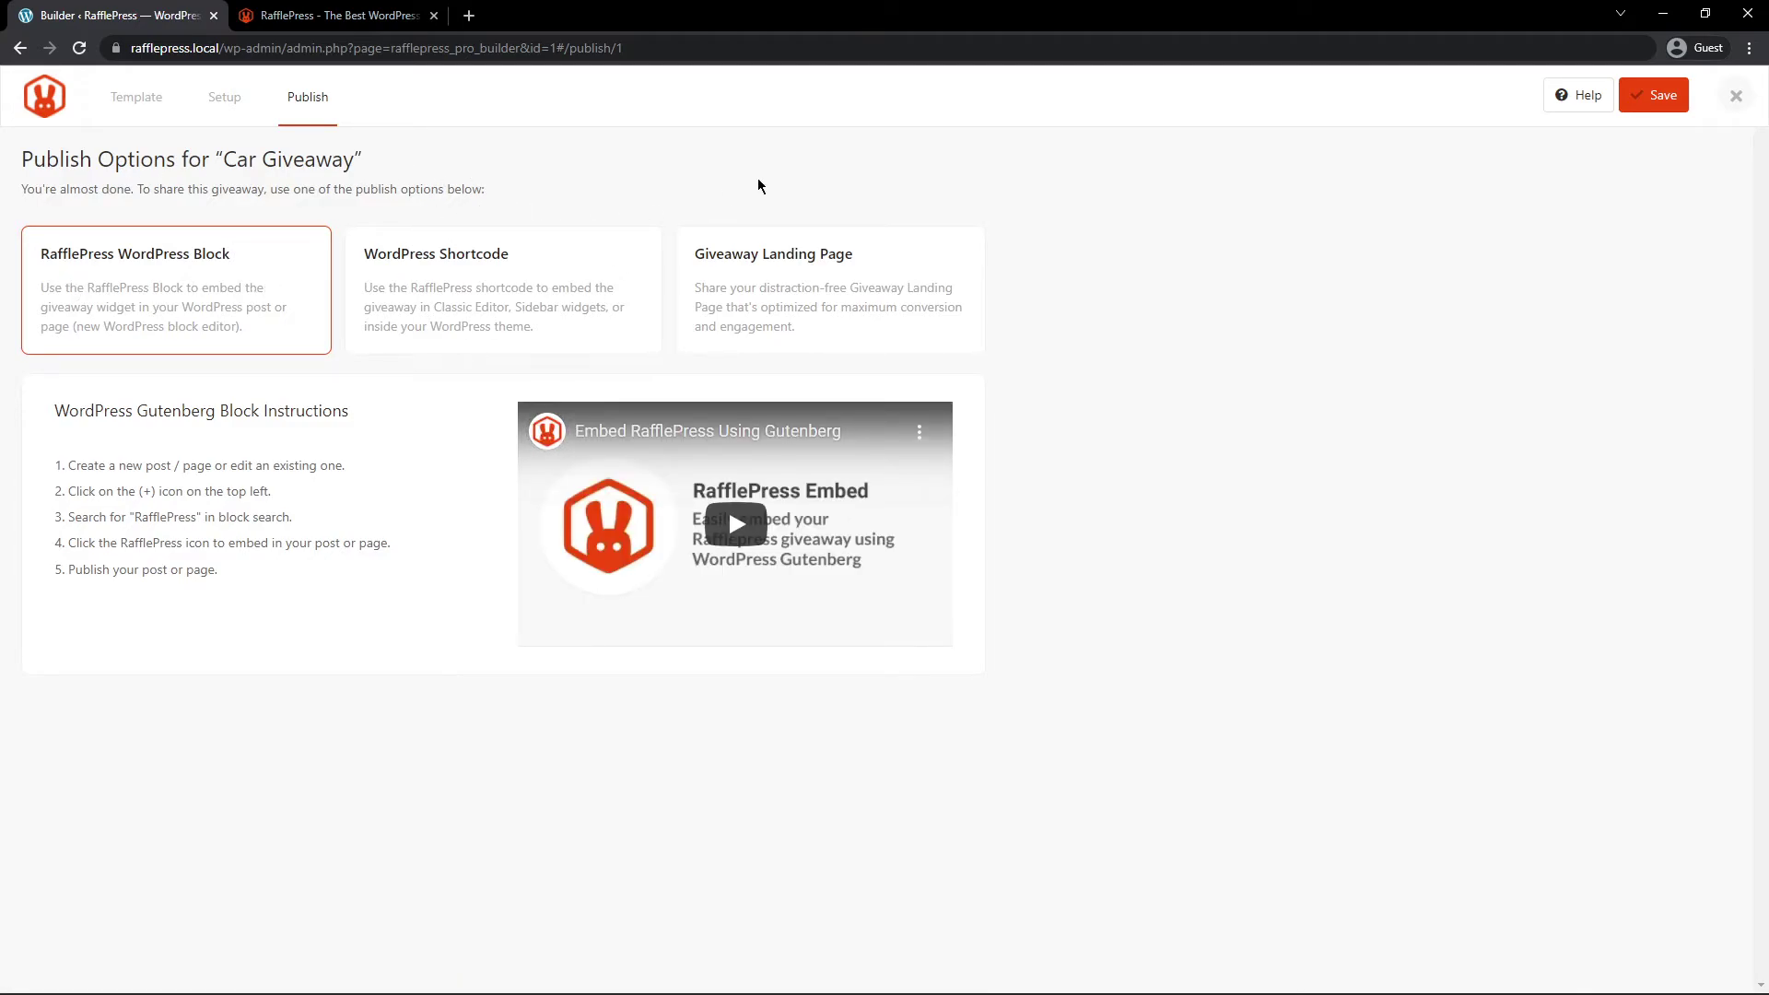
{"action": "left_click", "coordinate": [831, 307]}
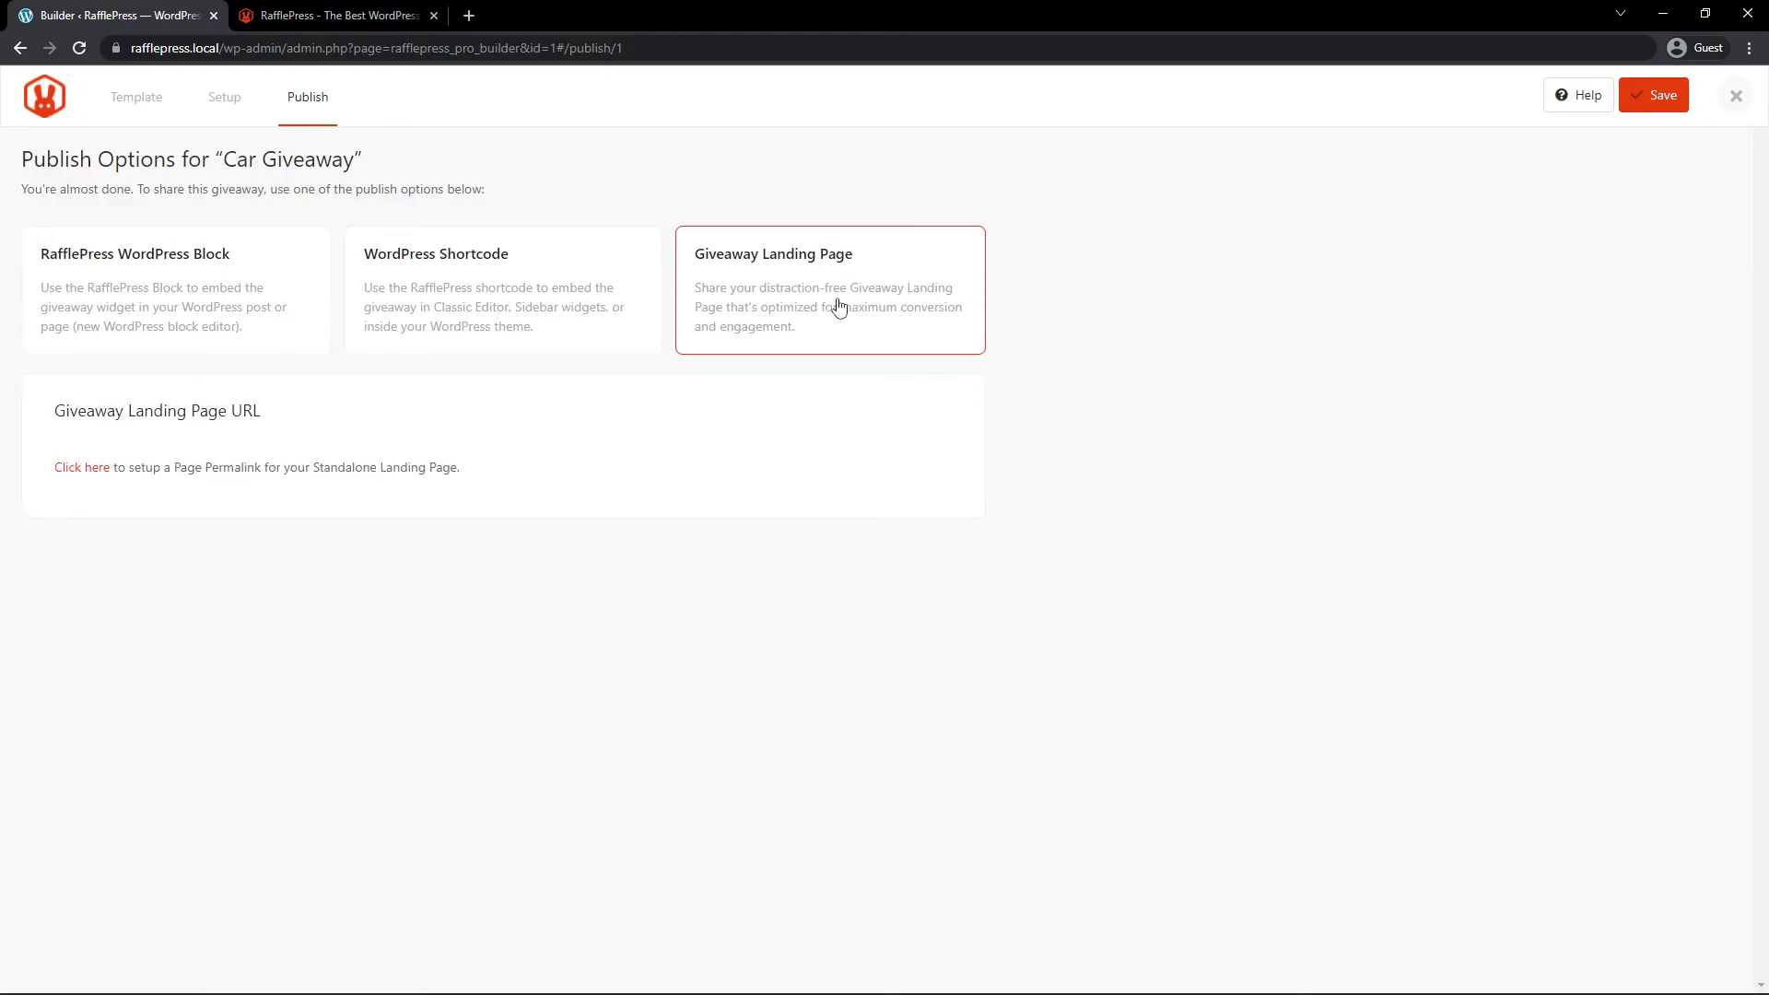
{"action": "left_click", "coordinate": [81, 470]}
{"action": "left_click", "coordinate": [595, 386]}
{"action": "type", "text": "giveaway"}
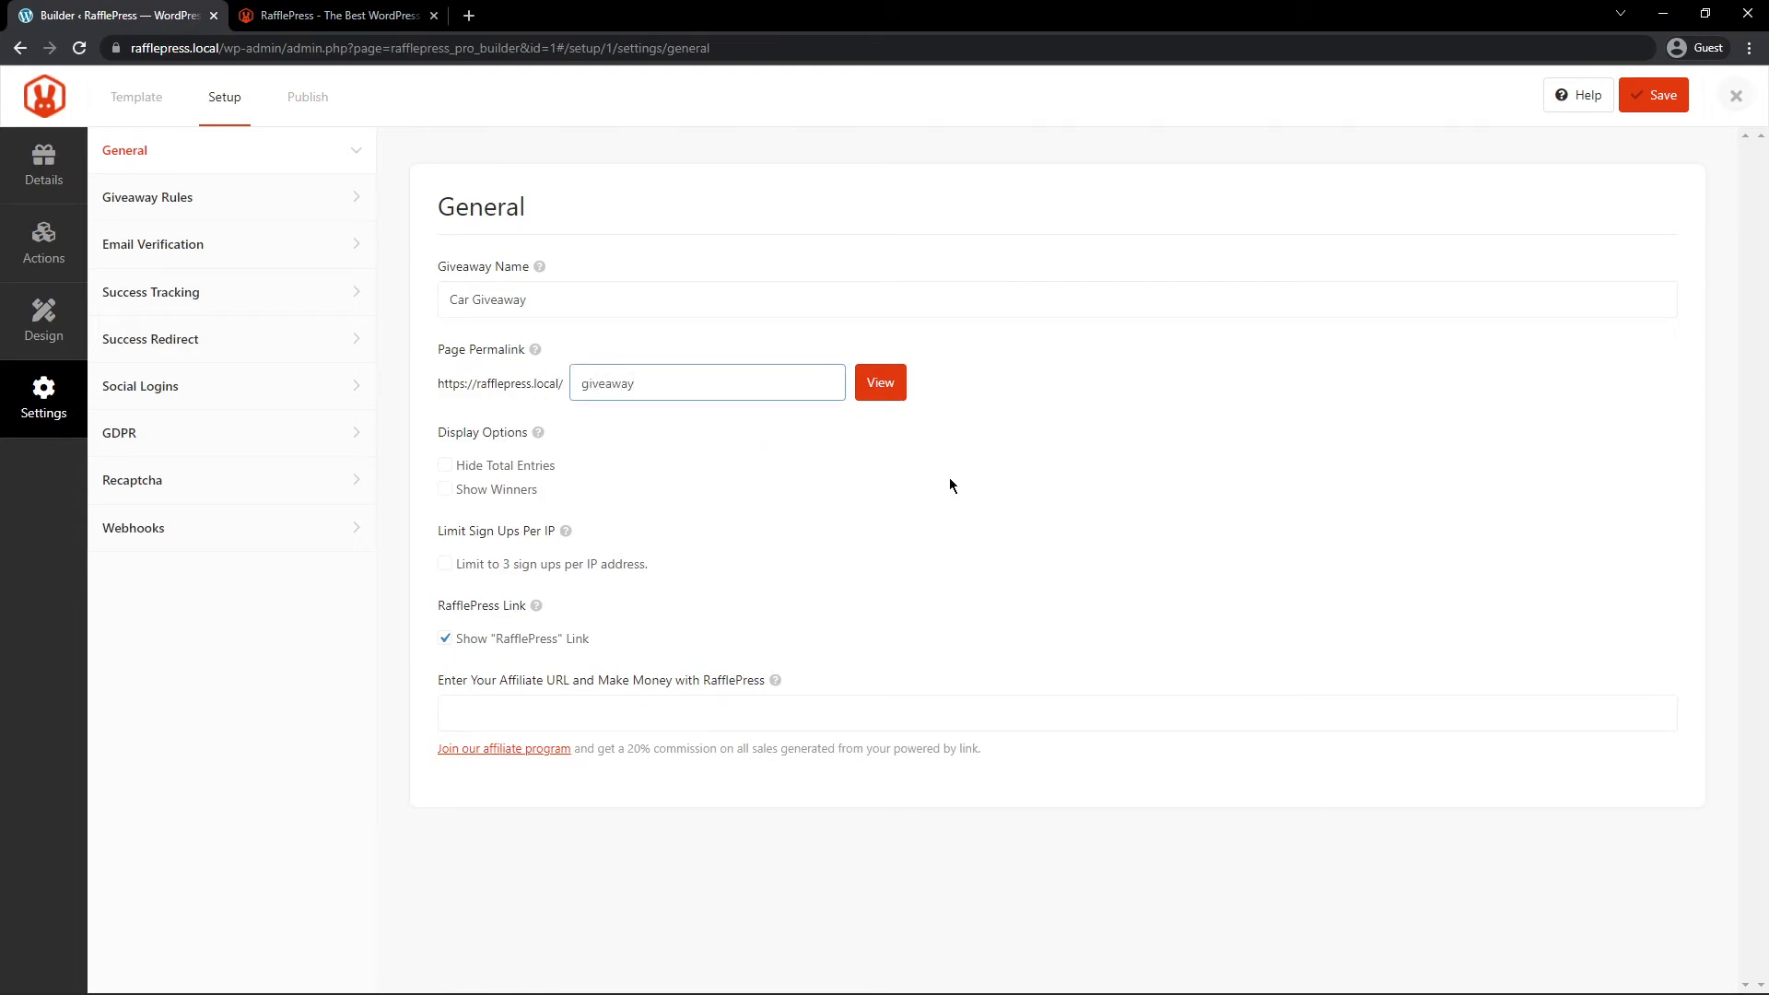
Open the live rafflepress.local/giveaway page, expand Giveaway Rules & Terms, and highlight the sponsor name
{"action": "left_click", "coordinate": [880, 384]}
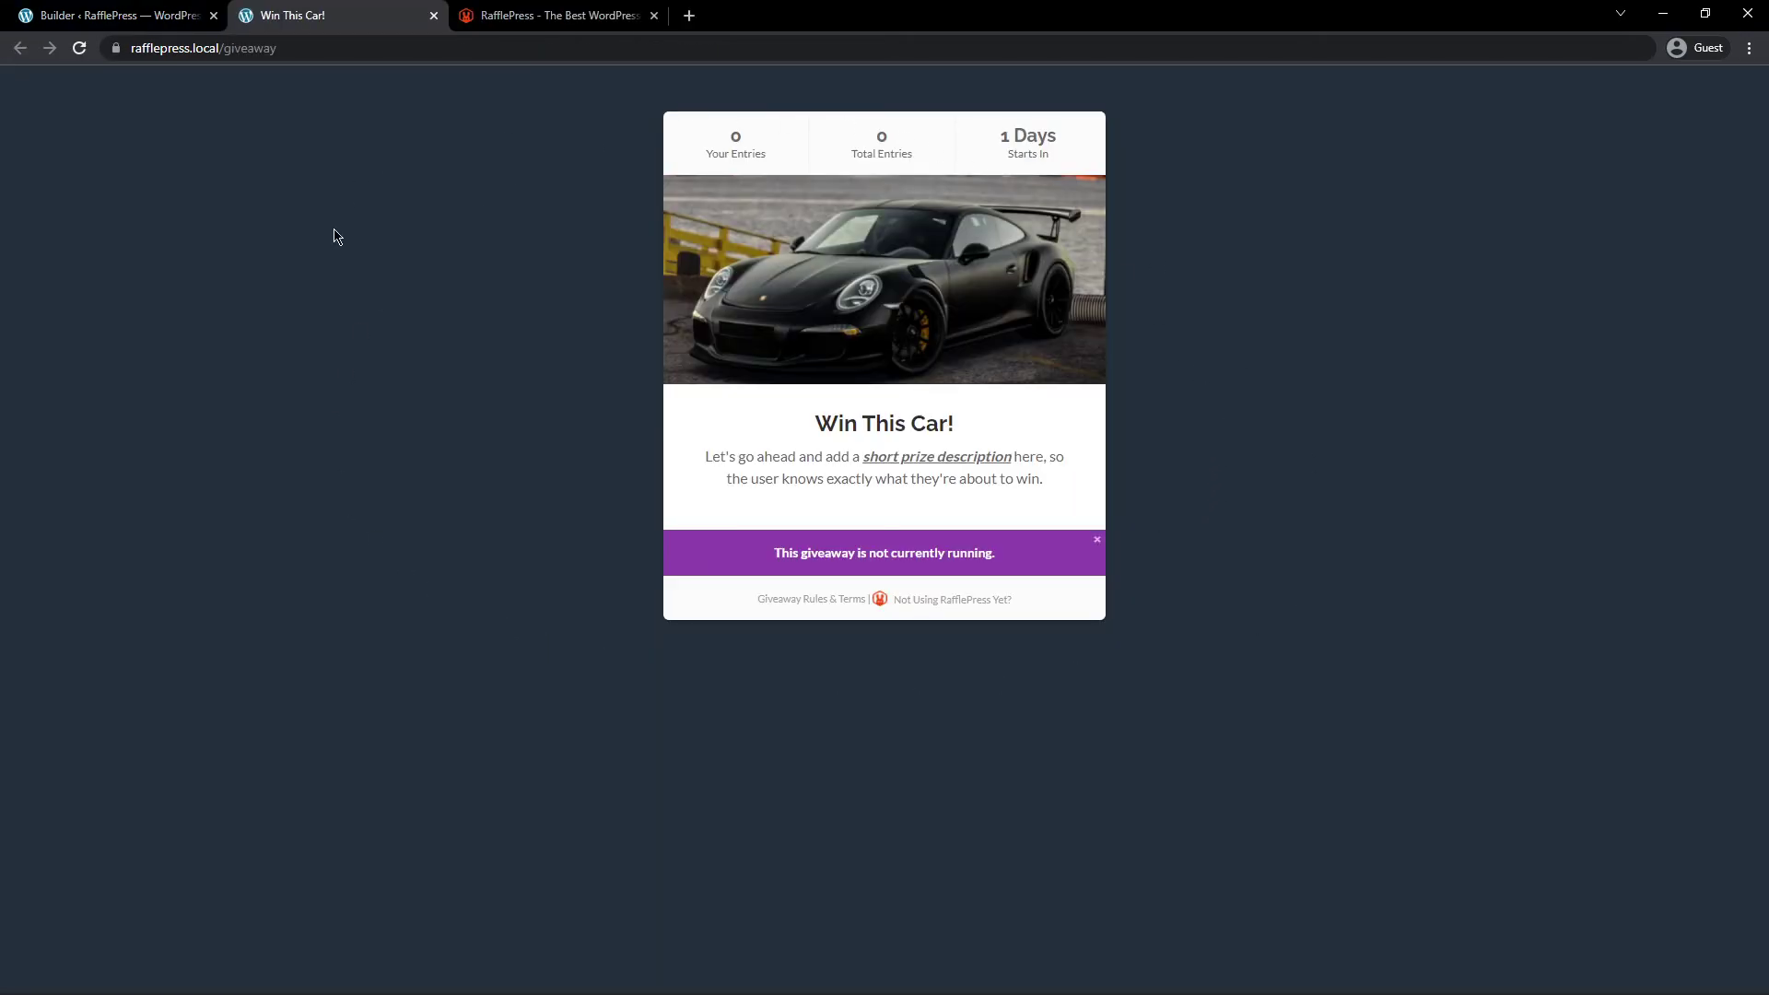
{"action": "left_click", "coordinate": [824, 608]}
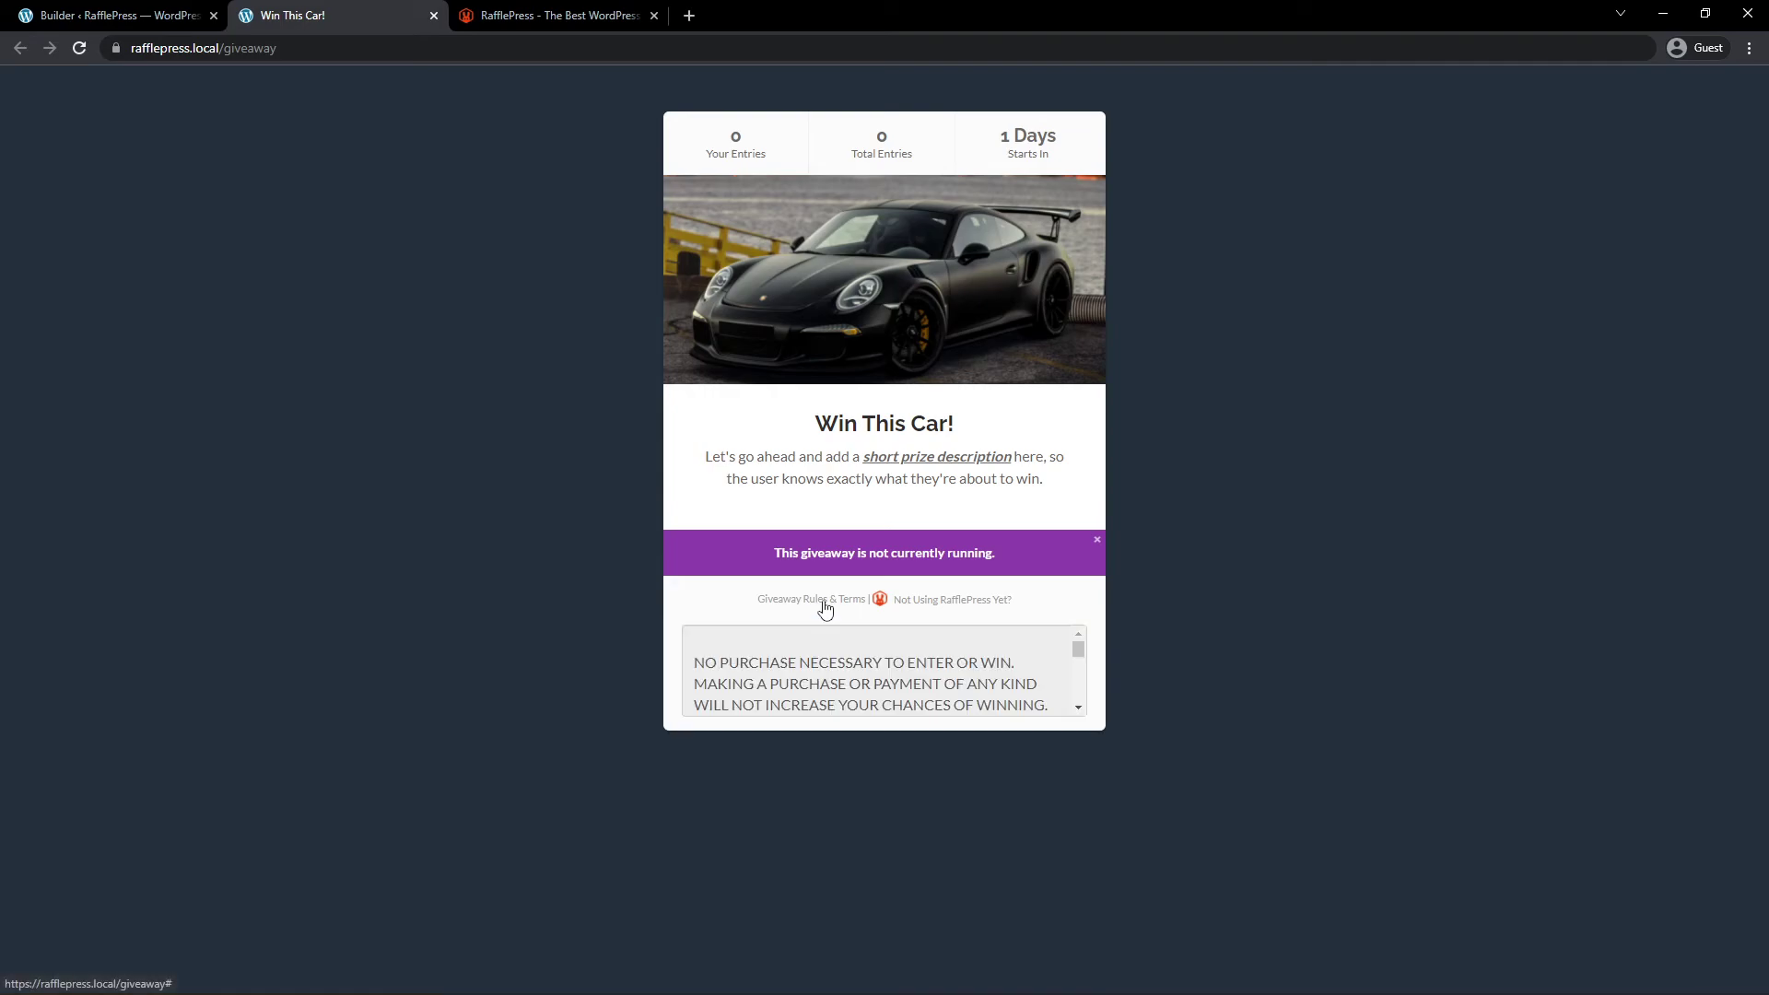
{"action": "left_click", "coordinate": [1079, 708]}
{"action": "left_click", "coordinate": [1079, 708]}
{"action": "left_click", "coordinate": [1079, 708]}
{"action": "left_click", "coordinate": [1079, 708]}
{"action": "left_click", "coordinate": [1079, 708]}
{"action": "left_click", "coordinate": [1080, 708]}
{"action": "left_click_drag", "start_coordinate": [918, 665], "coordinate": [978, 666]}
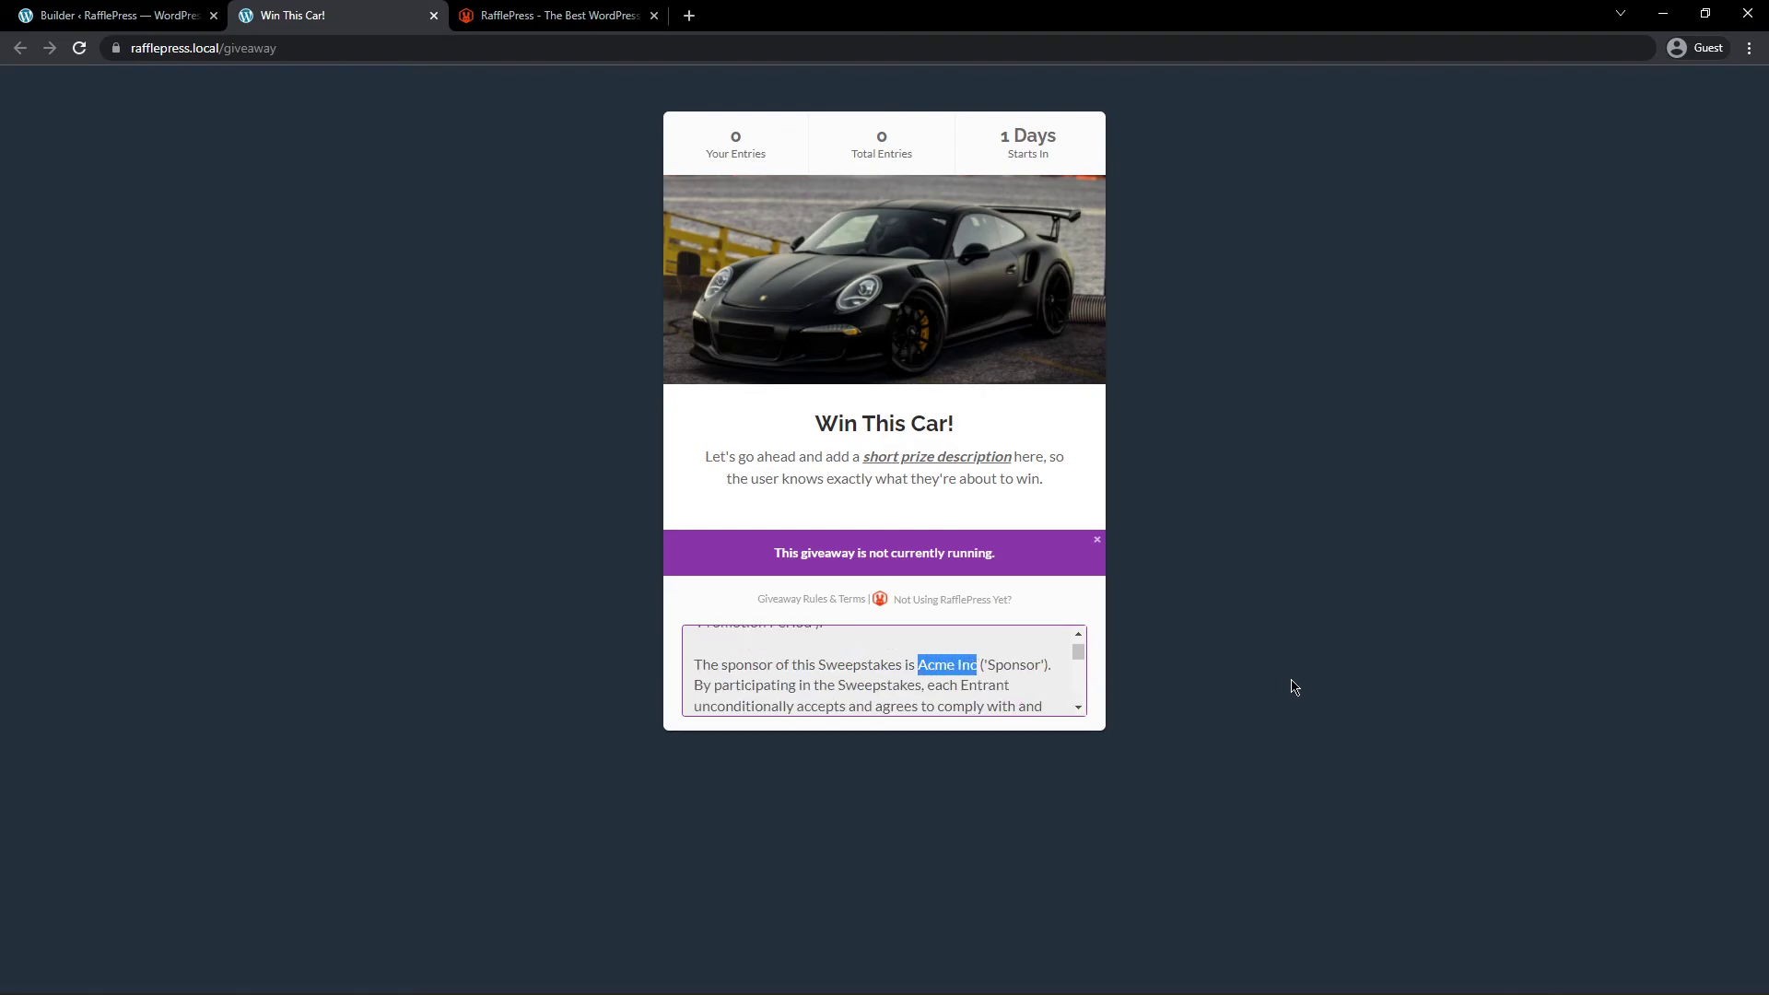